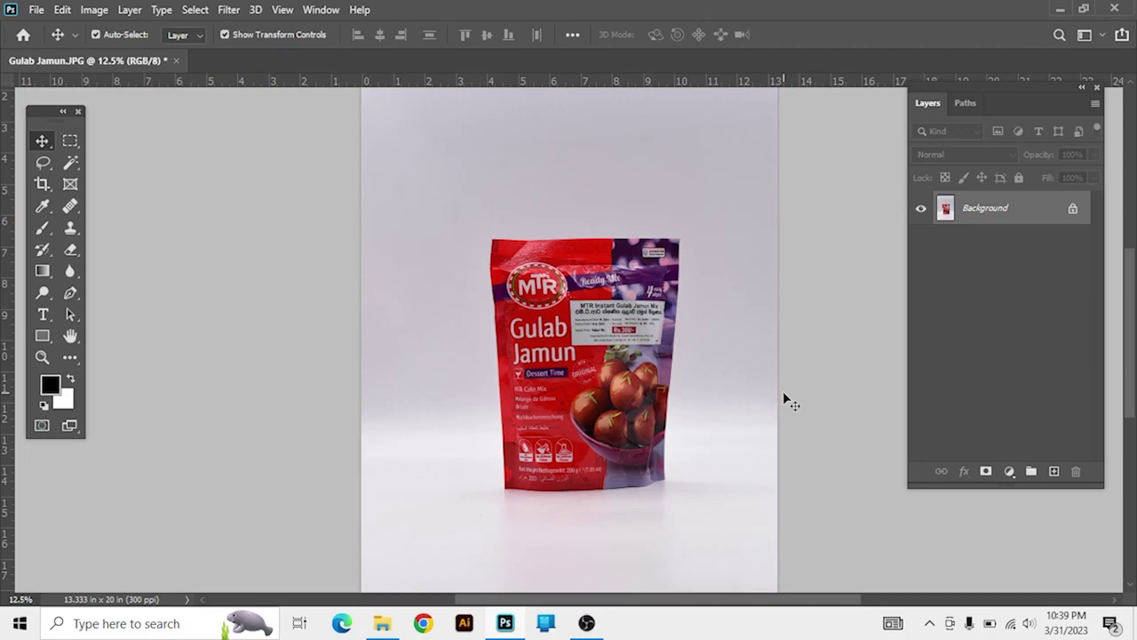
Zoom in to inspect the Gulab Jamun packet, then zoom back out to the whole photo.
{"action": "key", "text": "ctrl+plus"}
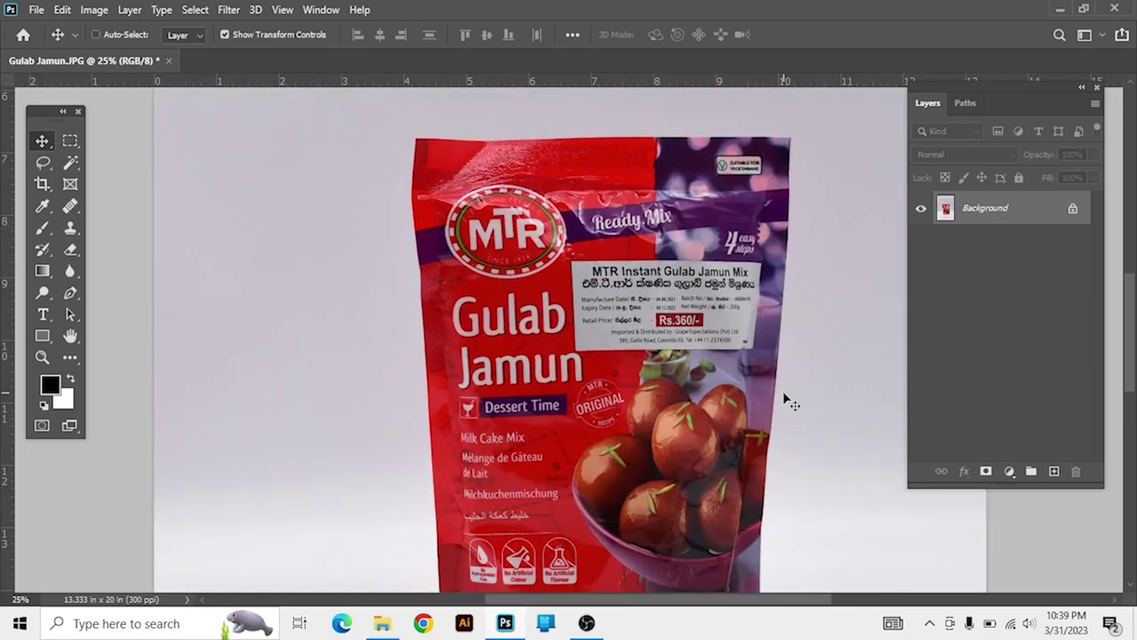
{"action": "key", "text": "ctrl+minus"}
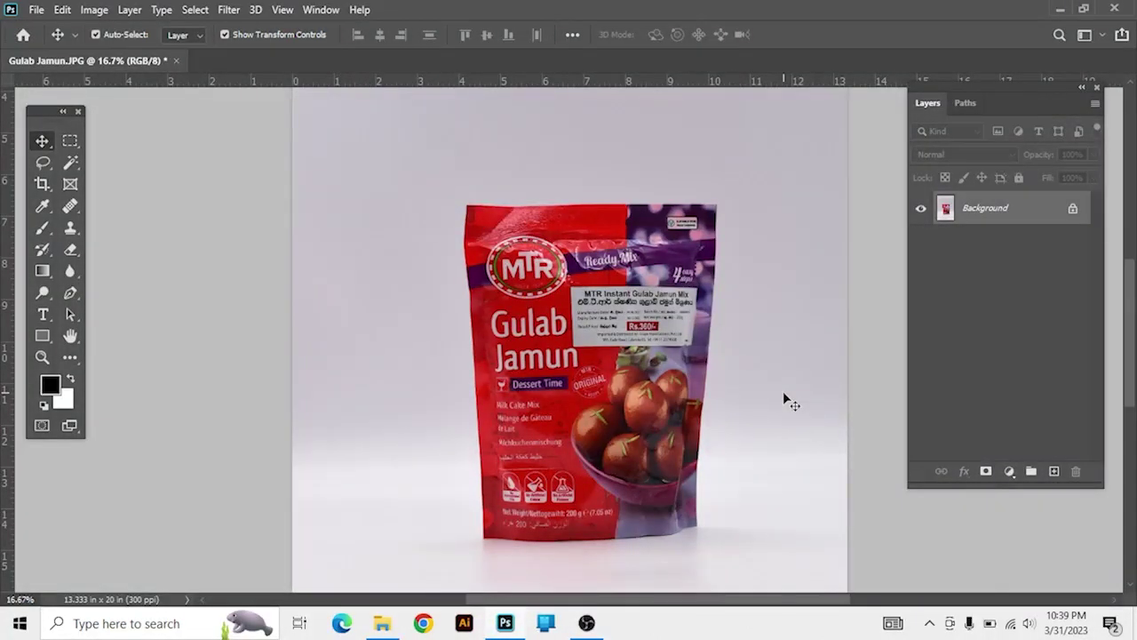
{"action": "scroll", "coordinate": [783, 394], "scroll_direction": "down", "scroll_amount": 1}
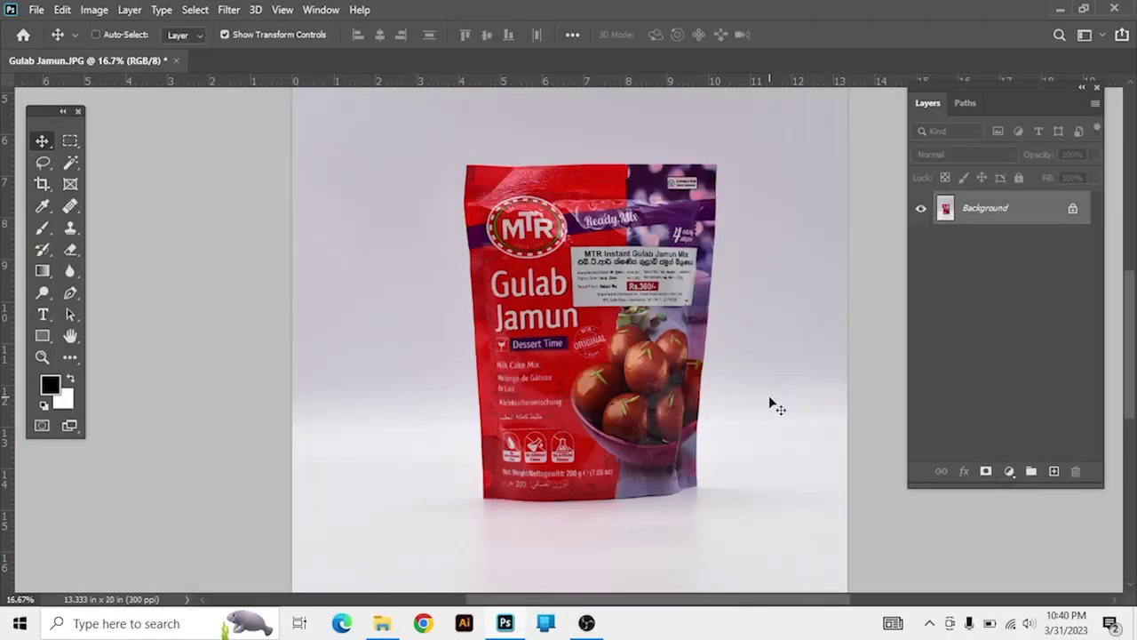
{"action": "key", "text": "ctrl+minus"}
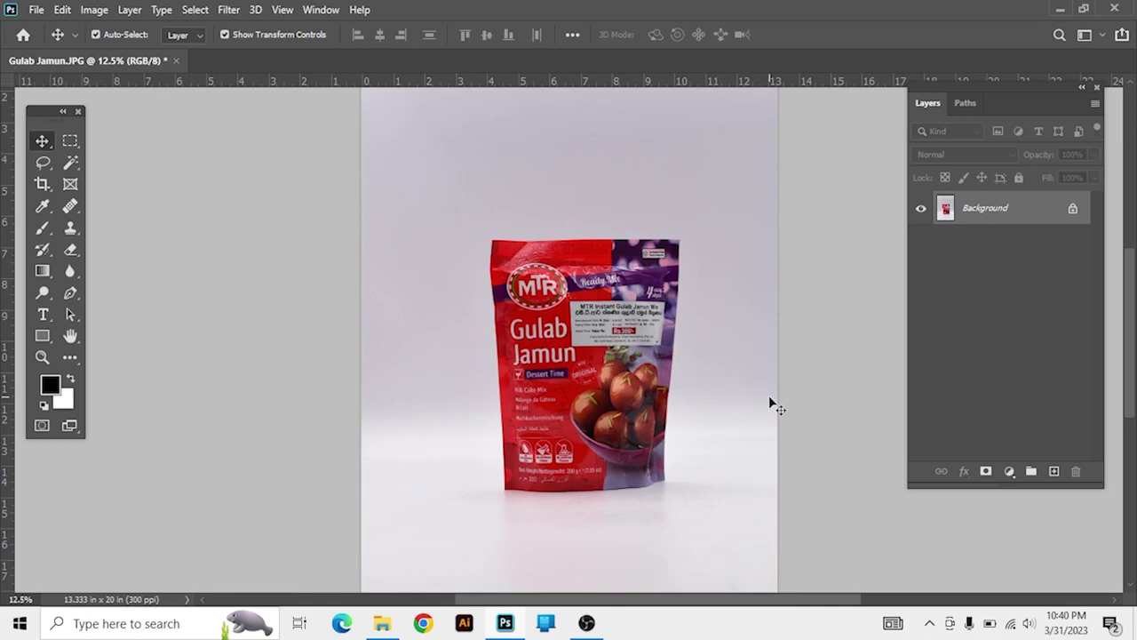
{"action": "key", "text": "c"}
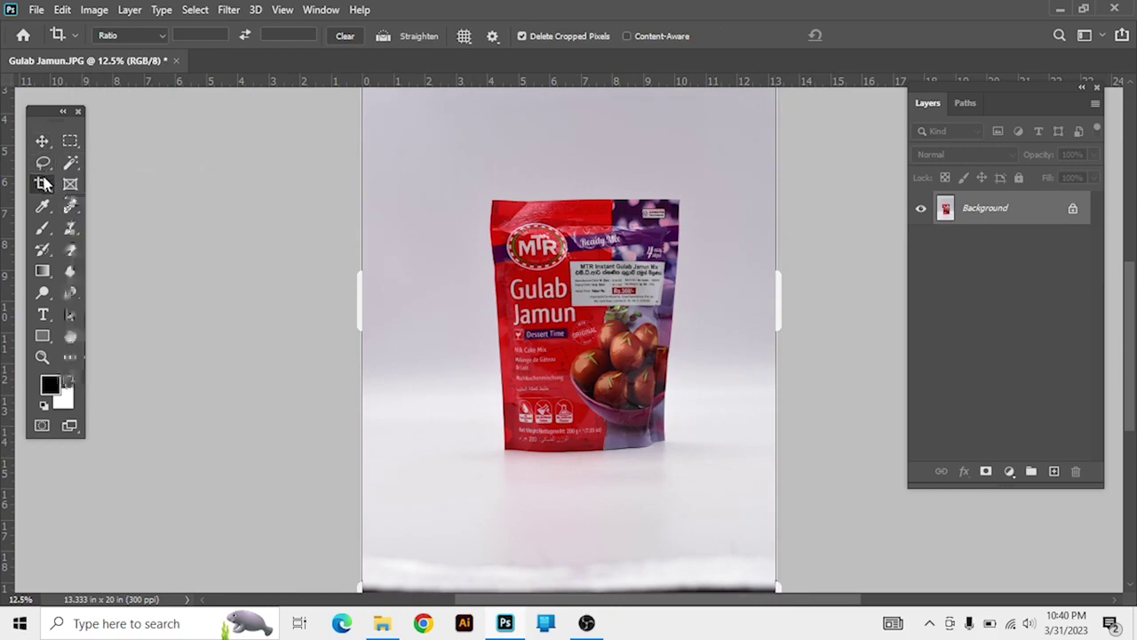
Crop the photo tightly around the packet, leaving a 7.15 × 8.99 inch image.
{"action": "left_click", "coordinate": [42, 141]}
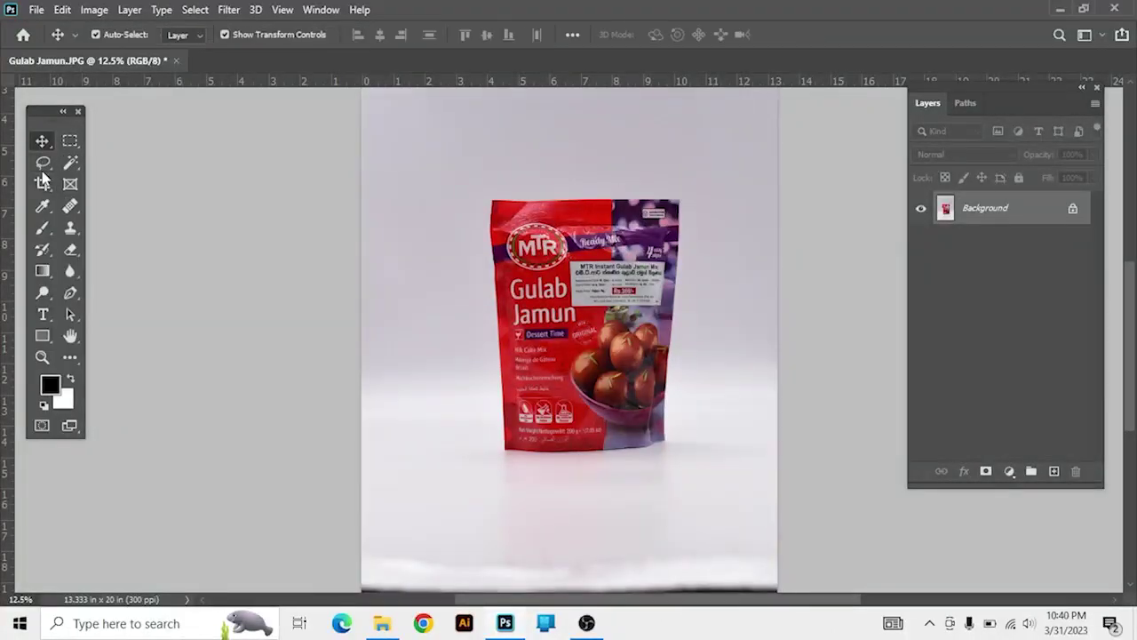
{"action": "left_click", "coordinate": [44, 183]}
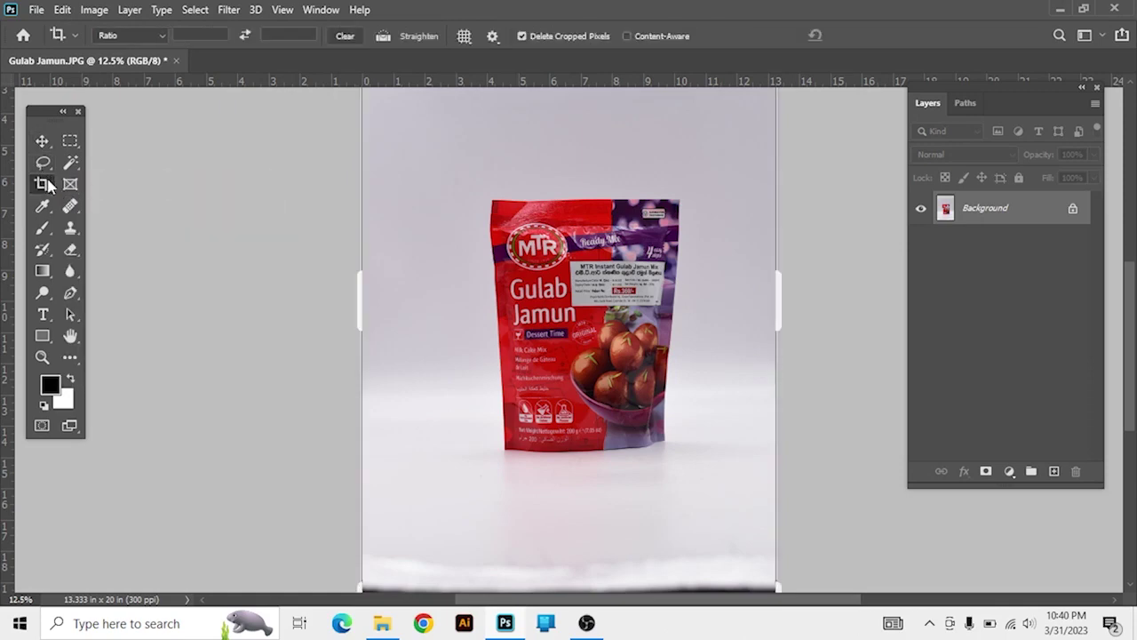
{"action": "left_click_drag", "start_coordinate": [472, 186], "coordinate": [702, 474]}
{"action": "key", "text": "Return"}
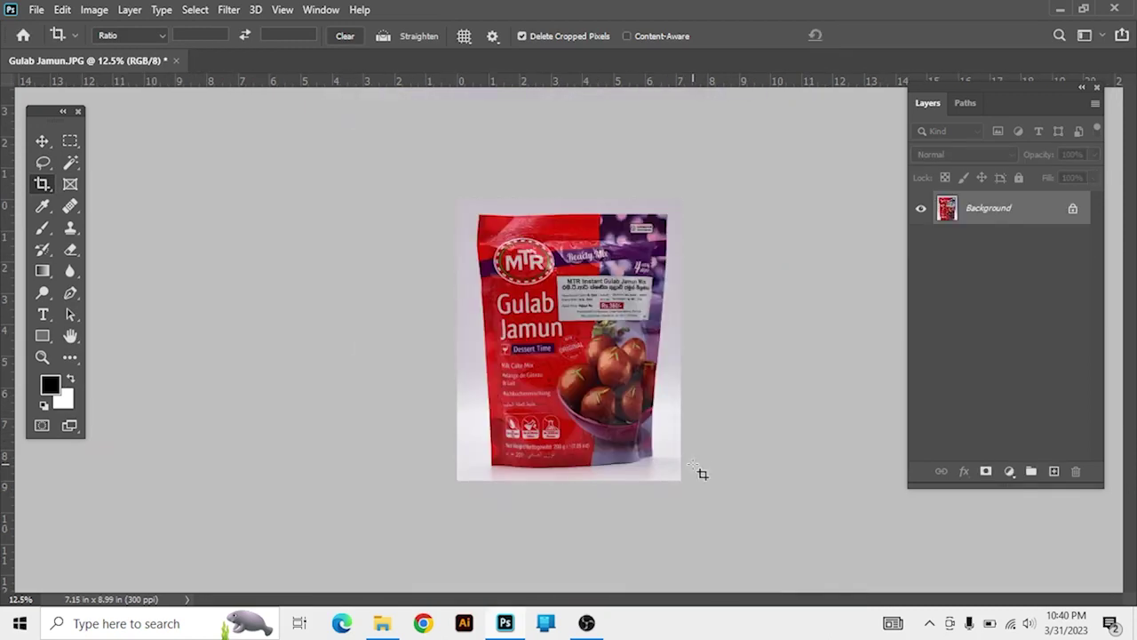
{"action": "left_click", "coordinate": [43, 143]}
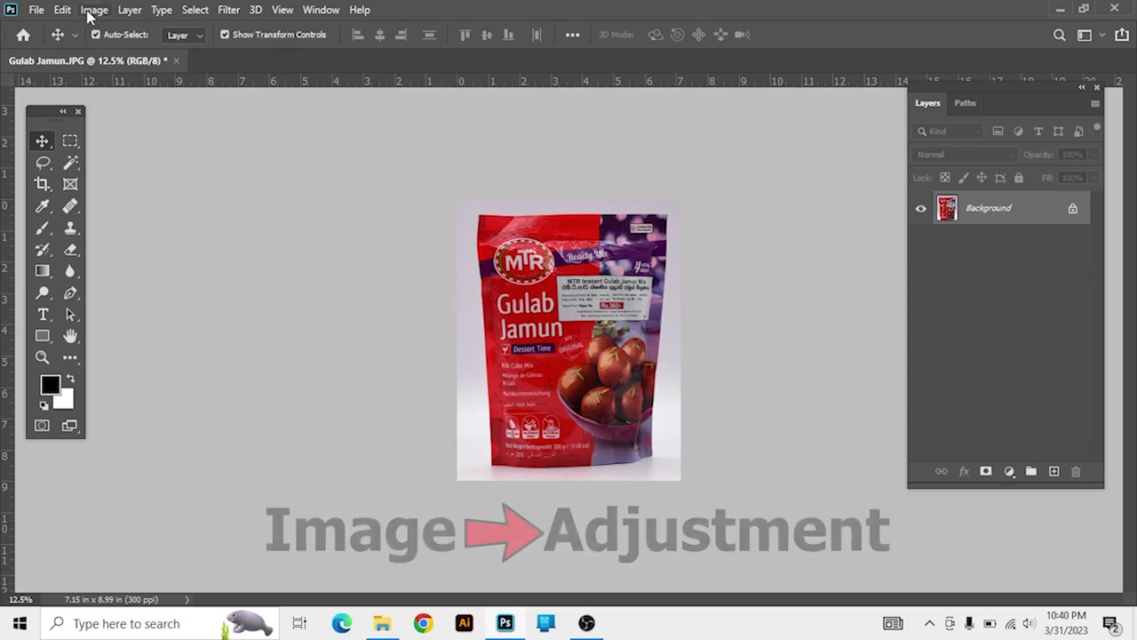
{"action": "left_click", "coordinate": [89, 13]}
{"action": "mouse_move", "coordinate": [121, 52]}
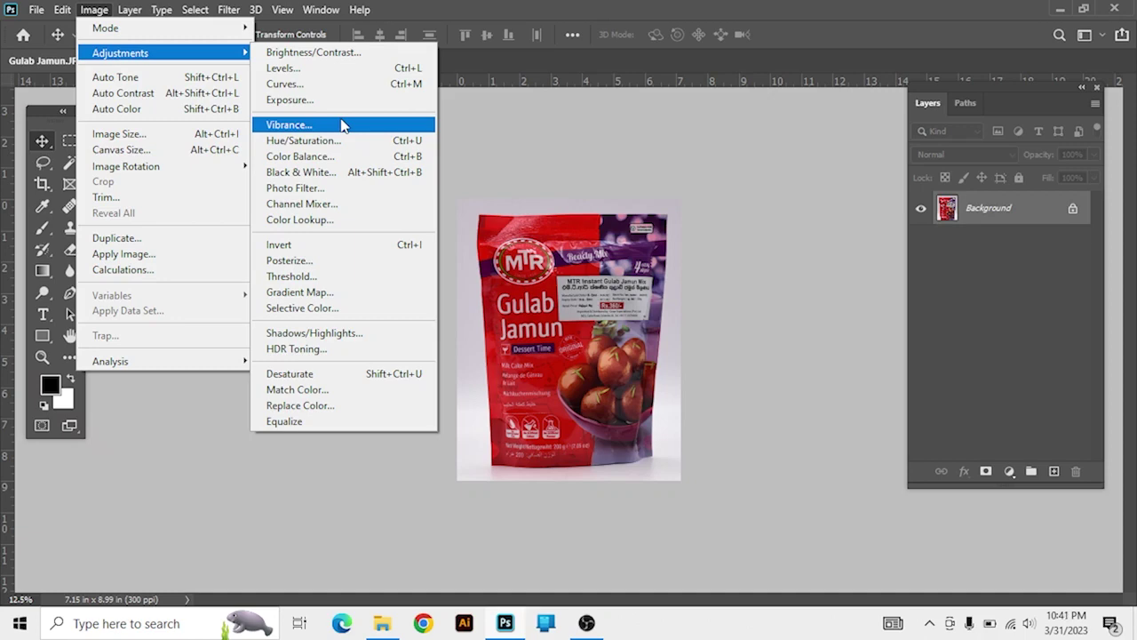
Apply Brightness/Contrast with brightness 44 and contrast 17, checking it against the preview.
{"action": "left_click", "coordinate": [307, 54]}
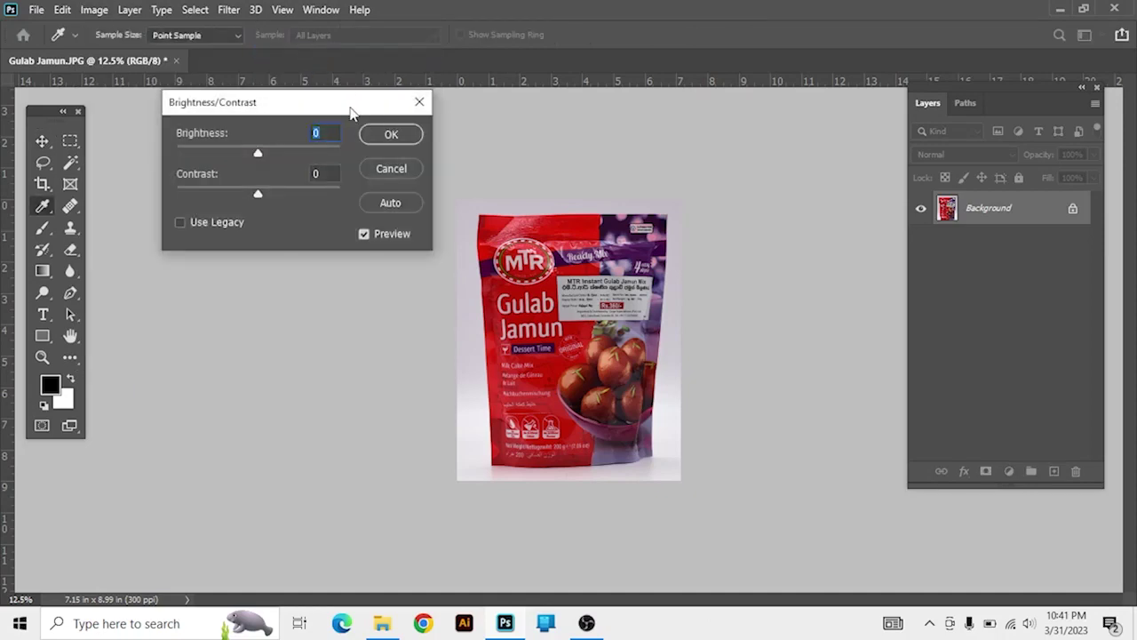
{"action": "key", "text": "ctrl+plus"}
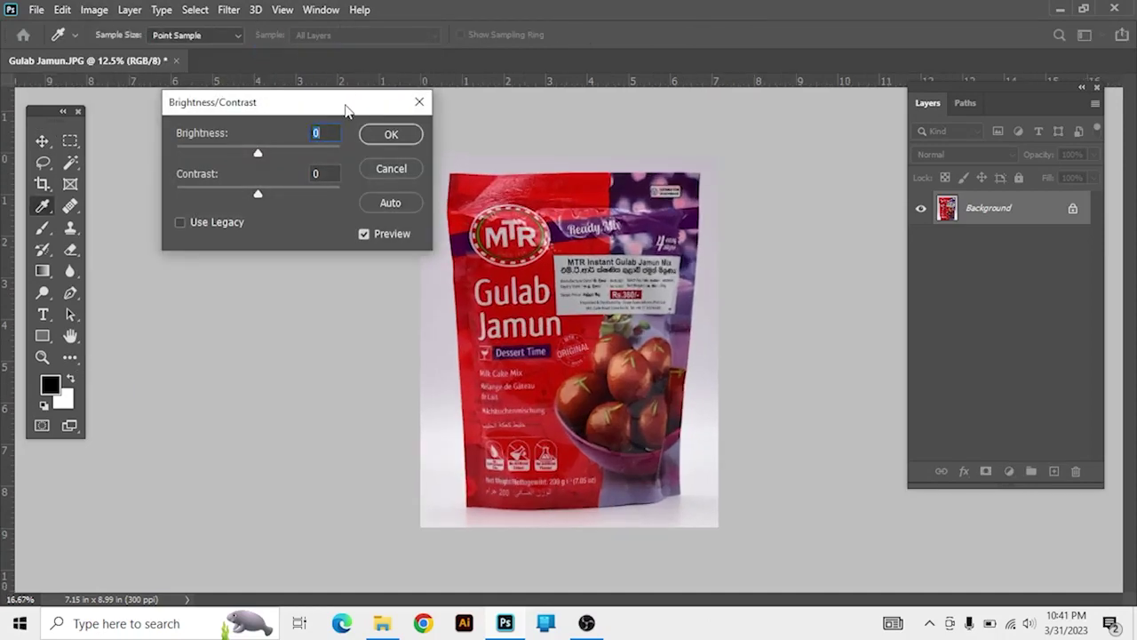
{"action": "key", "text": "ctrl+plus"}
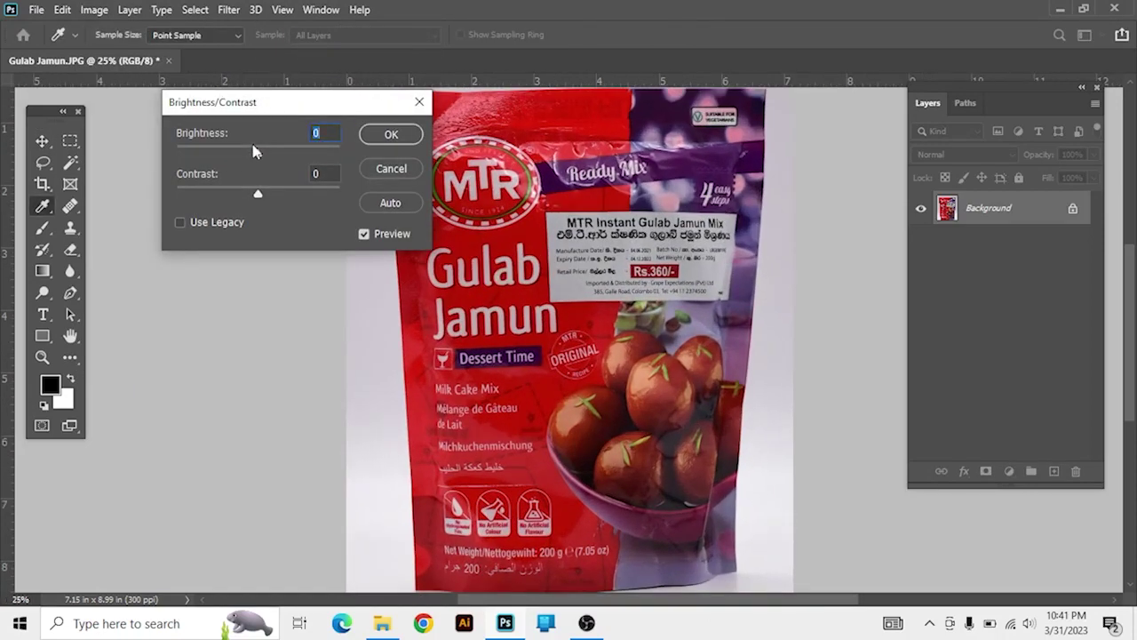
{"action": "left_click_drag", "start_coordinate": [258, 153], "coordinate": [282, 156]}
{"action": "left_click", "coordinate": [364, 236]}
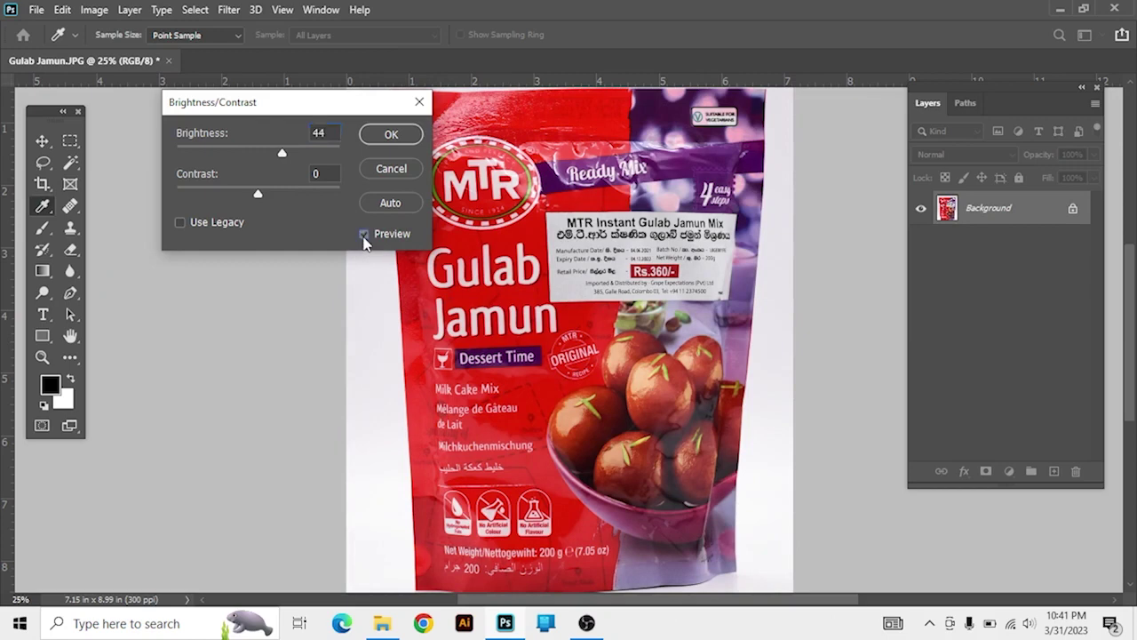
{"action": "left_click", "coordinate": [364, 236]}
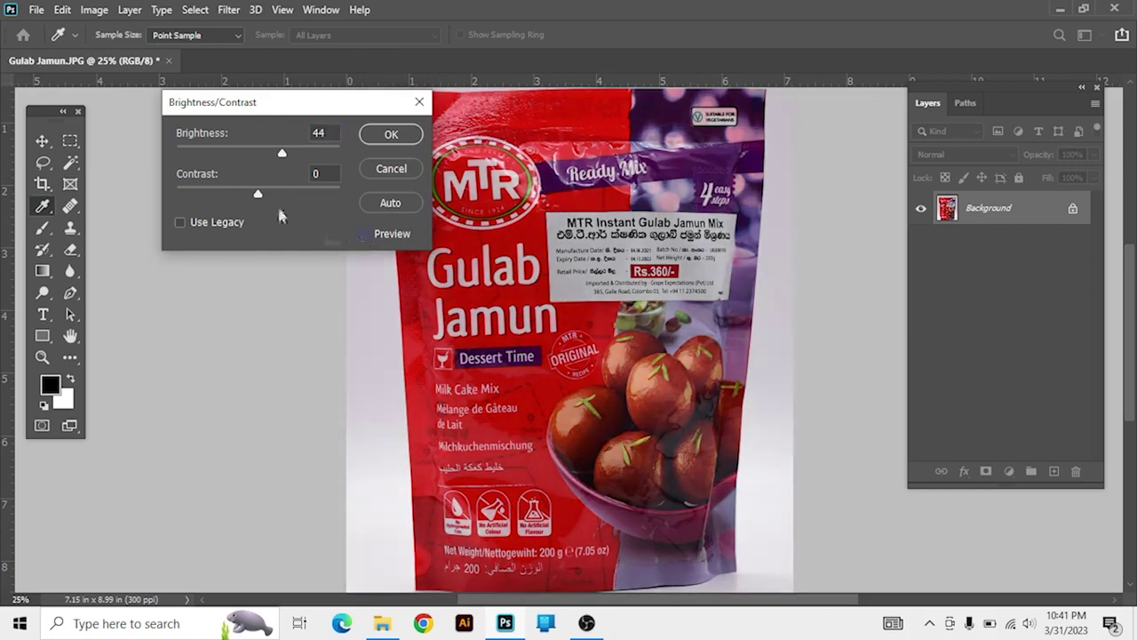
{"action": "left_click", "coordinate": [363, 235]}
{"action": "mouse_move", "coordinate": [258, 194]}
{"action": "left_mouse_down"}
{"action": "mouse_move", "coordinate": [280, 197]}
{"action": "mouse_move", "coordinate": [266, 195]}
{"action": "left_mouse_up"}
{"action": "left_click_drag", "start_coordinate": [270, 195], "coordinate": [272, 196]}
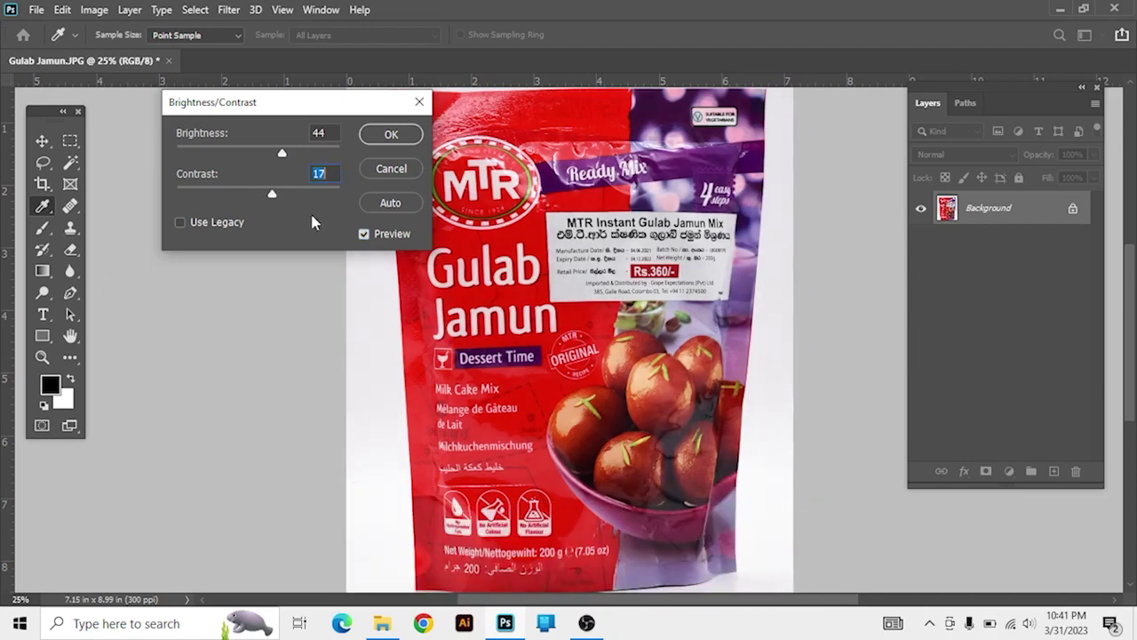
{"action": "left_click", "coordinate": [365, 235]}
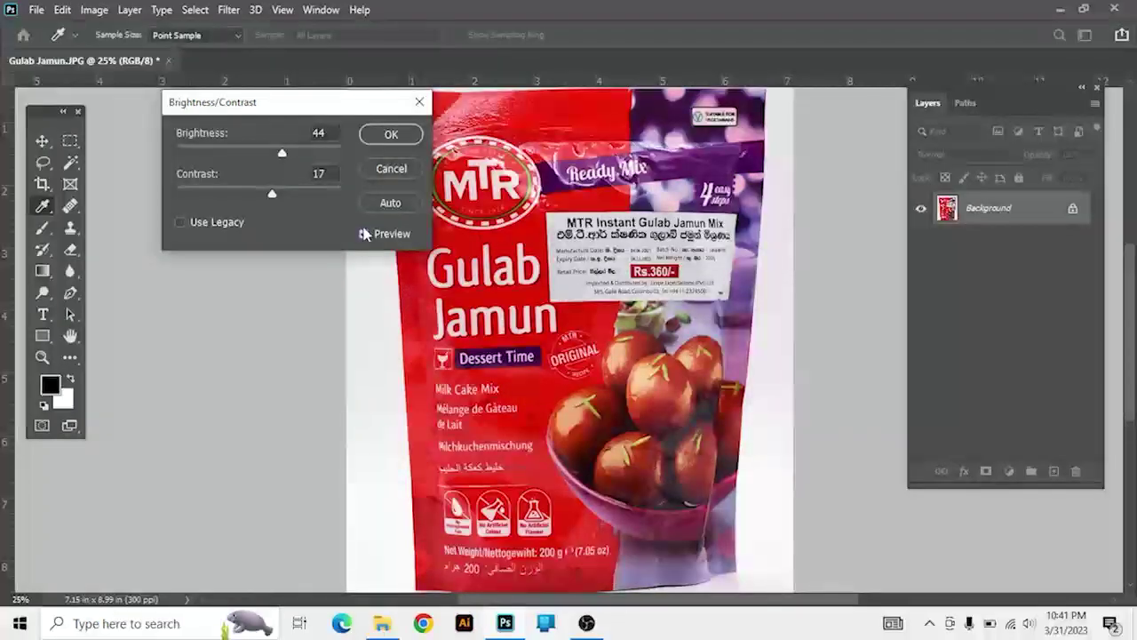
{"action": "left_click", "coordinate": [384, 137]}
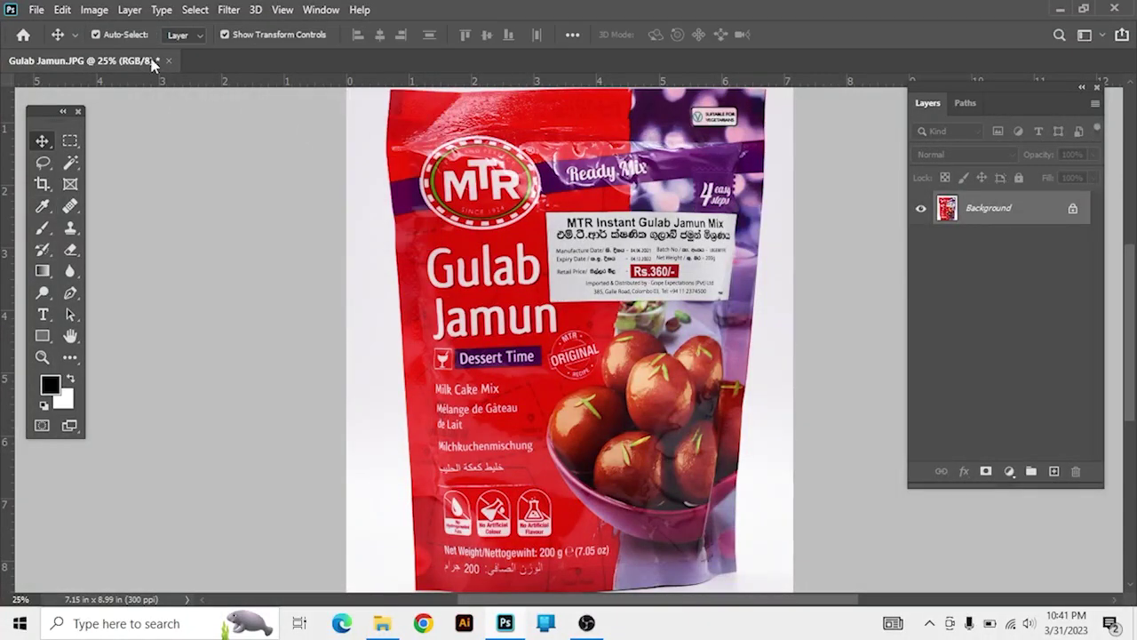
{"action": "left_click", "coordinate": [91, 12]}
{"action": "mouse_move", "coordinate": [121, 52]}
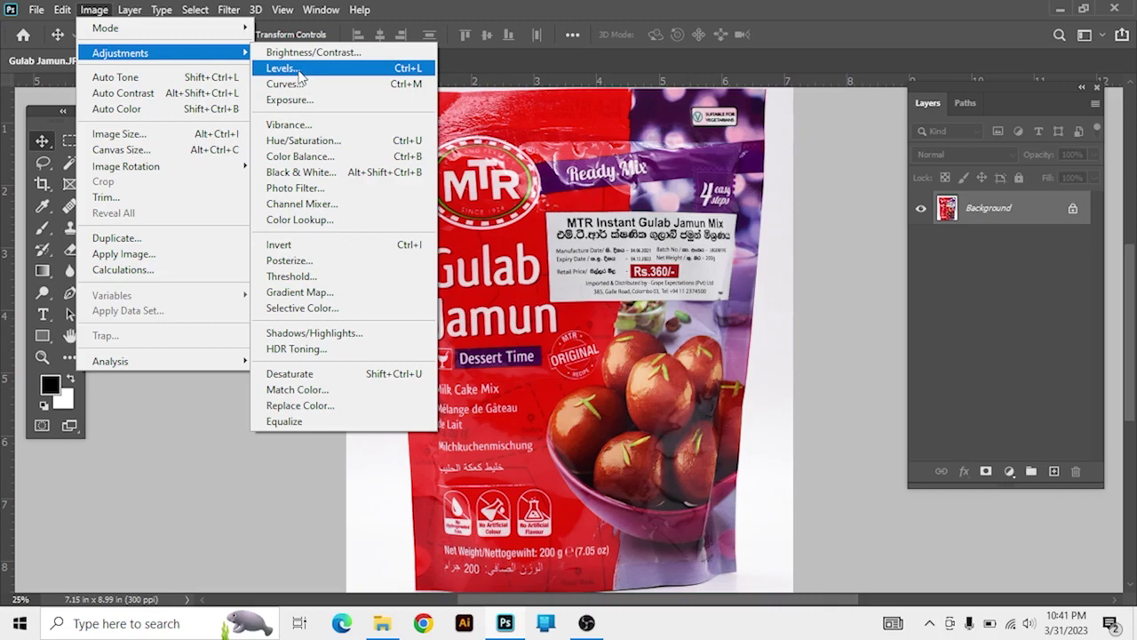
Apply Levels with input black point 33 and white point 237.
{"action": "left_click", "coordinate": [300, 72]}
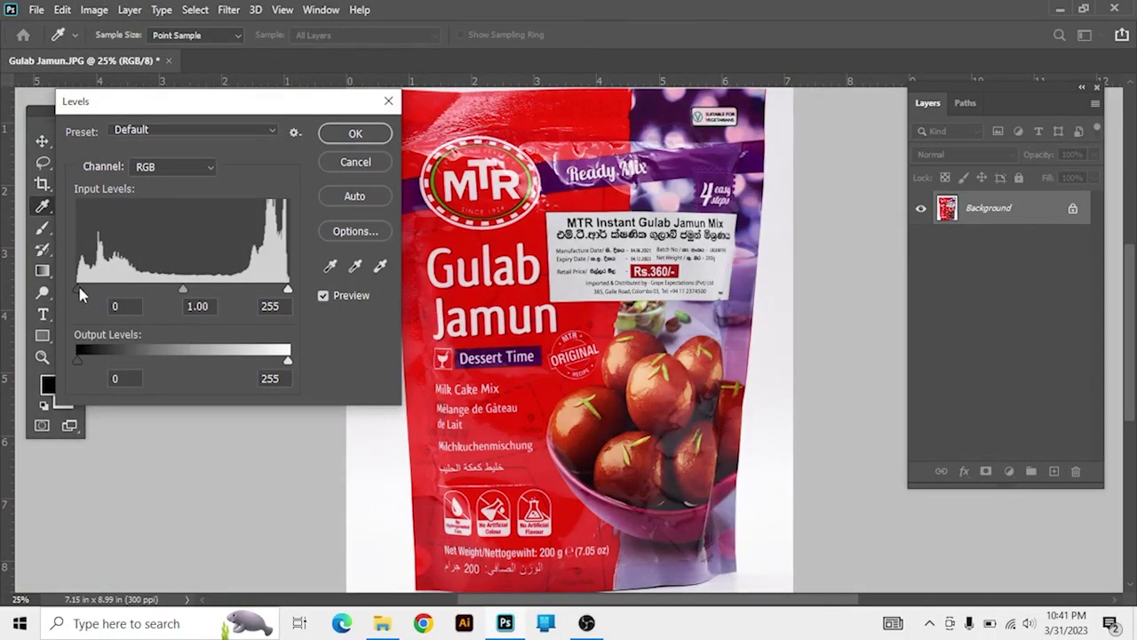
{"action": "left_click_drag", "start_coordinate": [78, 289], "coordinate": [105, 290]}
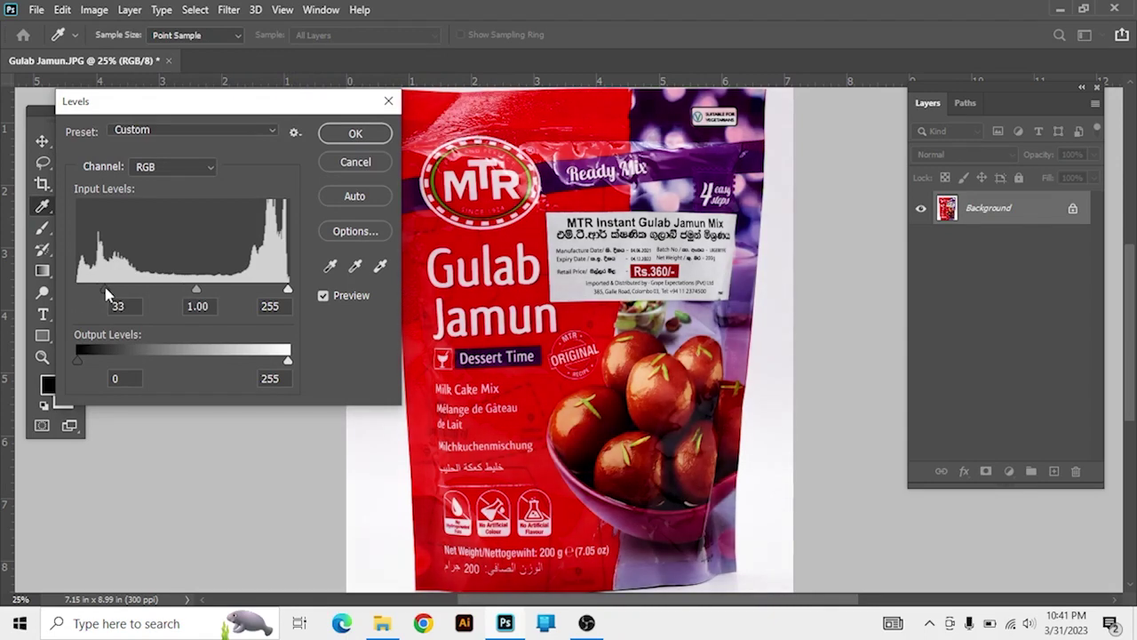
{"action": "left_click", "coordinate": [321, 295]}
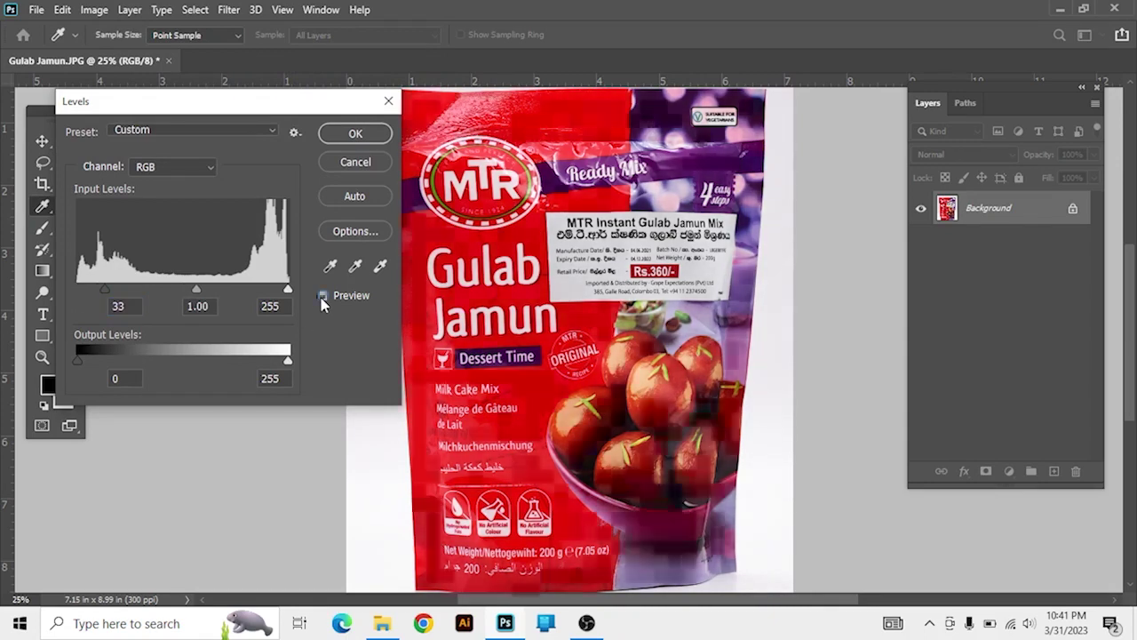
{"action": "left_click_drag", "start_coordinate": [288, 291], "coordinate": [273, 296]}
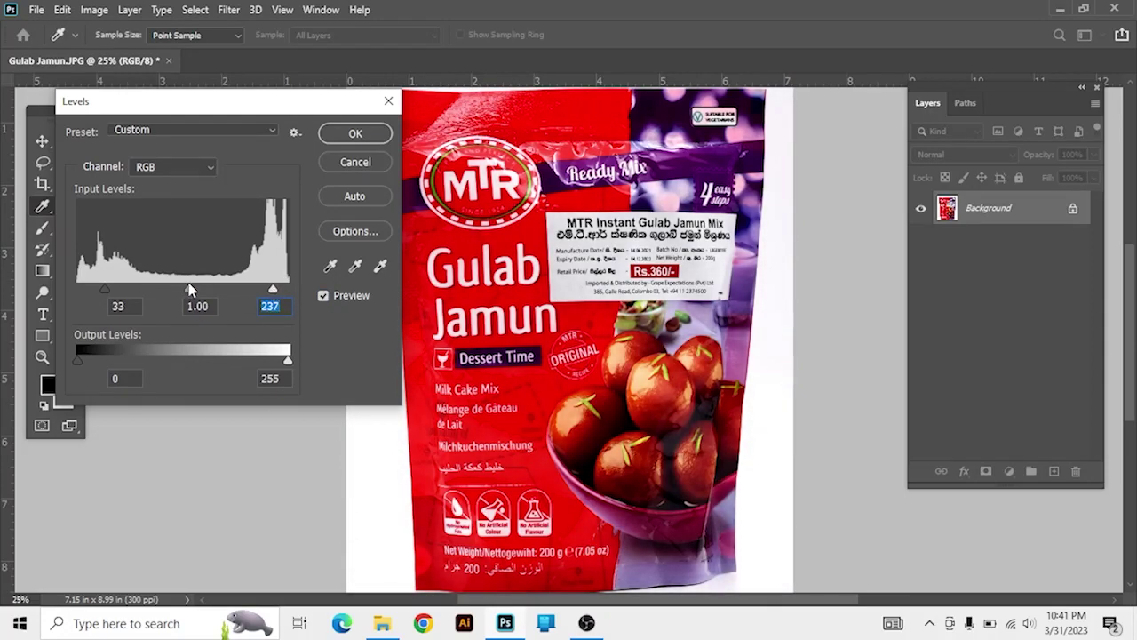
{"action": "left_click", "coordinate": [323, 296]}
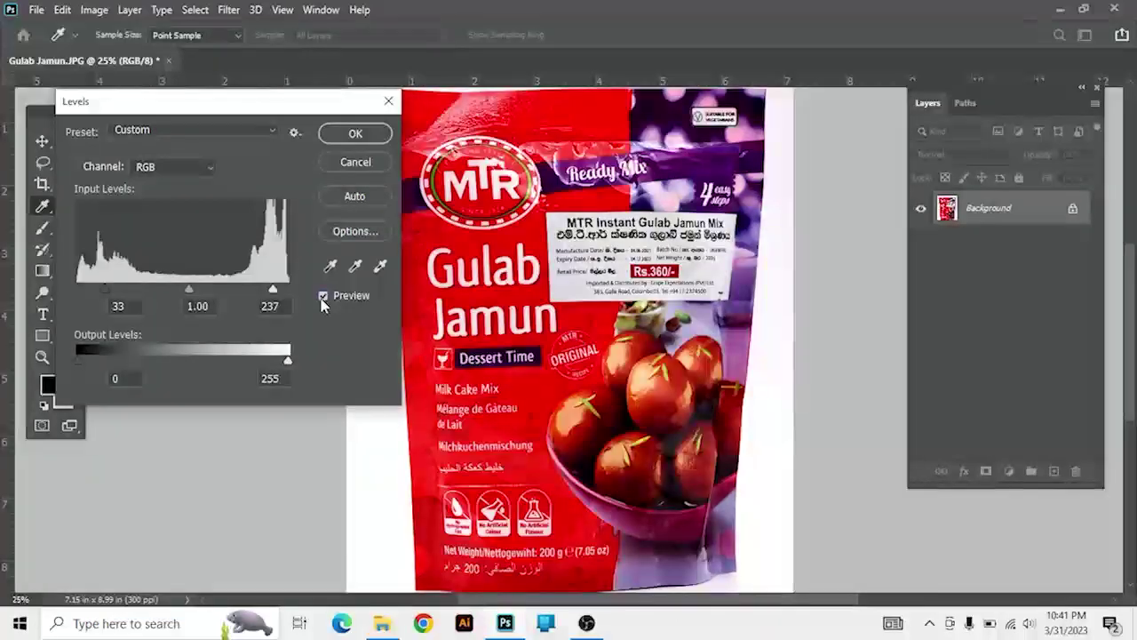
{"action": "left_click", "coordinate": [355, 161]}
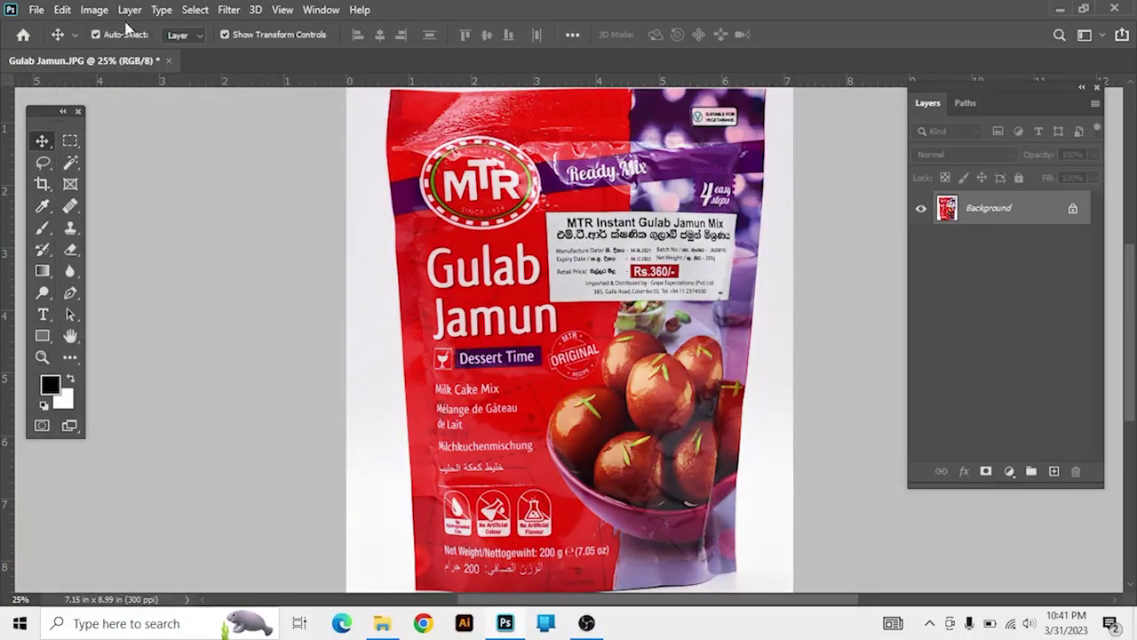
{"action": "left_click", "coordinate": [102, 12]}
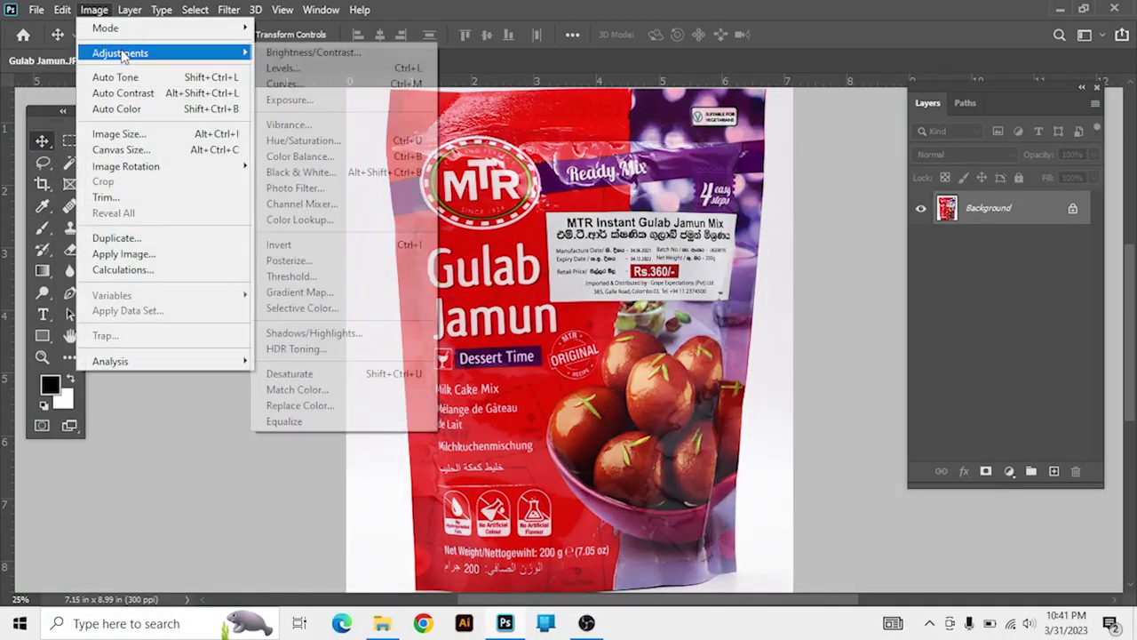
{"action": "left_click", "coordinate": [281, 84]}
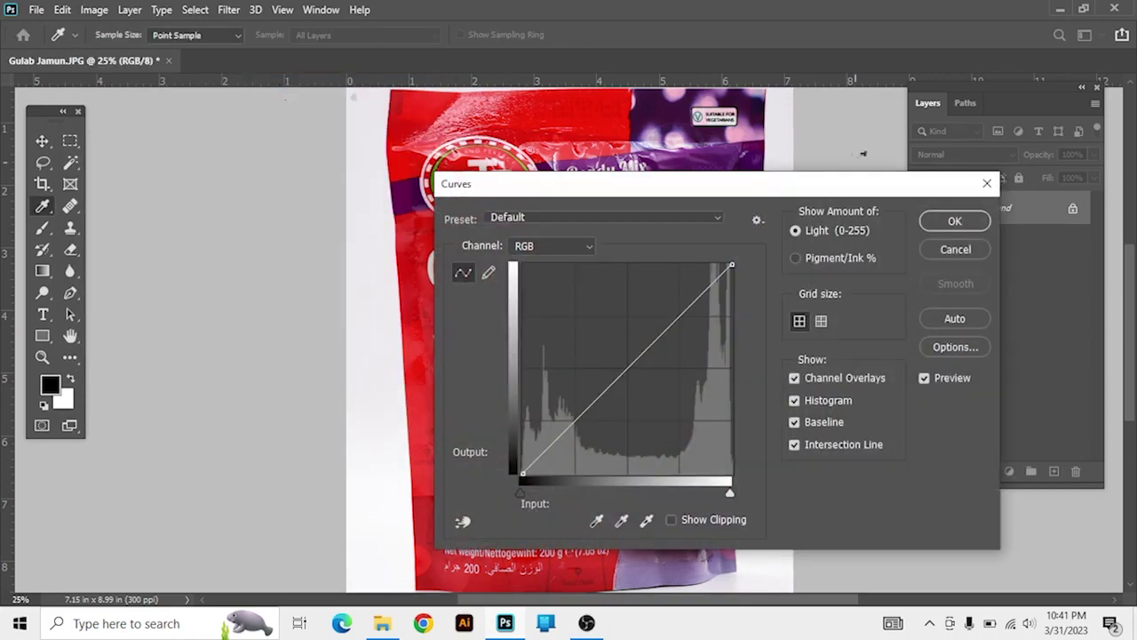
{"action": "left_click_drag", "start_coordinate": [662, 185], "coordinate": [943, 168]}
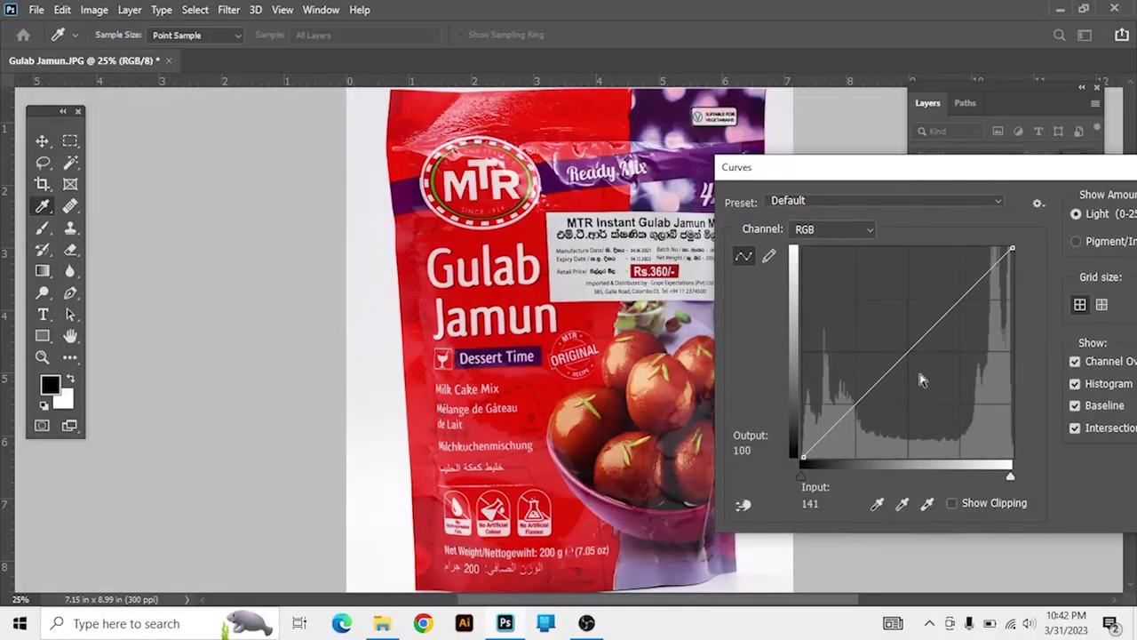
{"action": "mouse_move", "coordinate": [906, 352]}
{"action": "left_mouse_down"}
{"action": "mouse_move", "coordinate": [930, 363]}
{"action": "mouse_move", "coordinate": [896, 334]}
{"action": "mouse_move", "coordinate": [924, 353]}
{"action": "left_mouse_up"}
{"action": "left_click_drag", "start_coordinate": [1018, 174], "coordinate": [876, 176]}
{"action": "left_click", "coordinate": [1092, 233]}
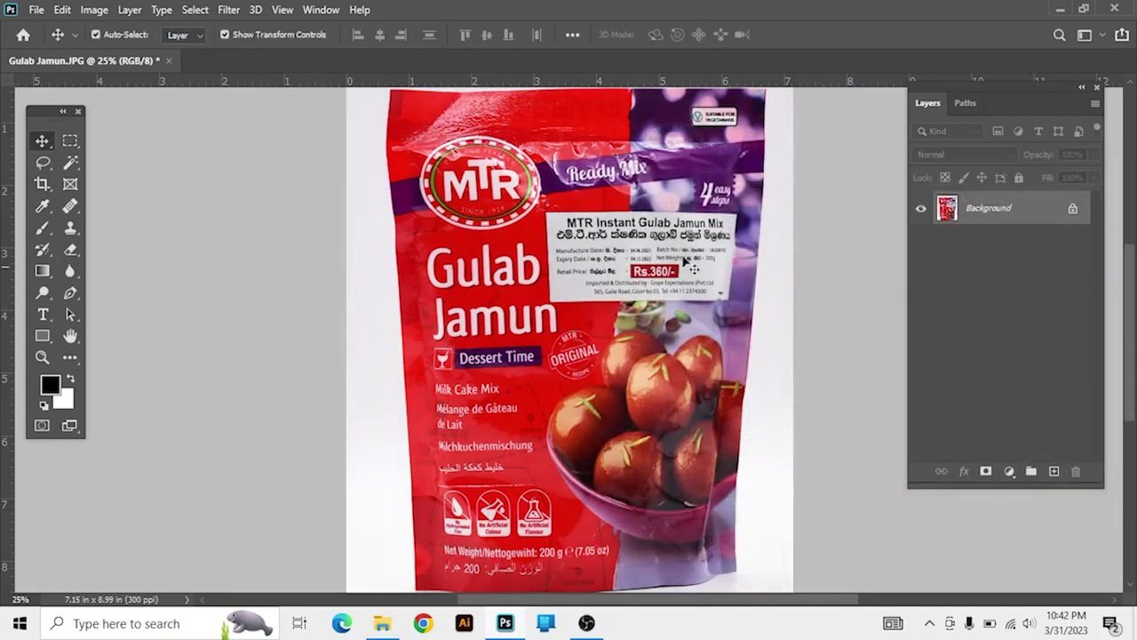
{"action": "left_click", "coordinate": [92, 9]}
{"action": "mouse_move", "coordinate": [120, 53]}
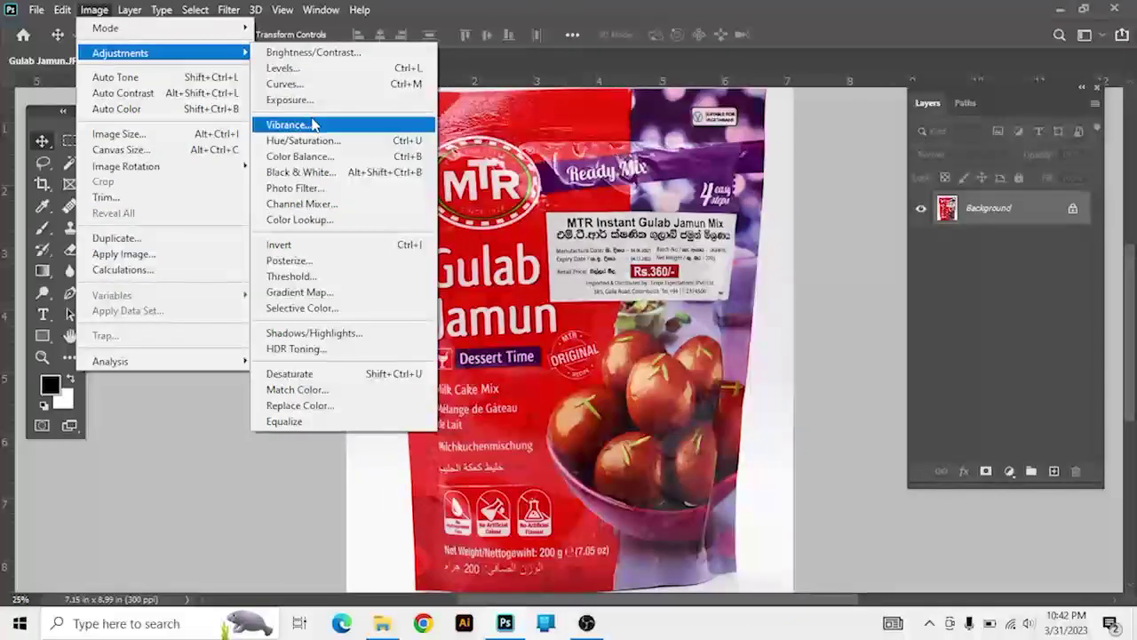
Raise Vibrance to +92 with saturation at 0, toggling Preview to compare.
{"action": "left_click", "coordinate": [302, 124]}
{"action": "left_click_drag", "start_coordinate": [246, 192], "coordinate": [273, 192]}
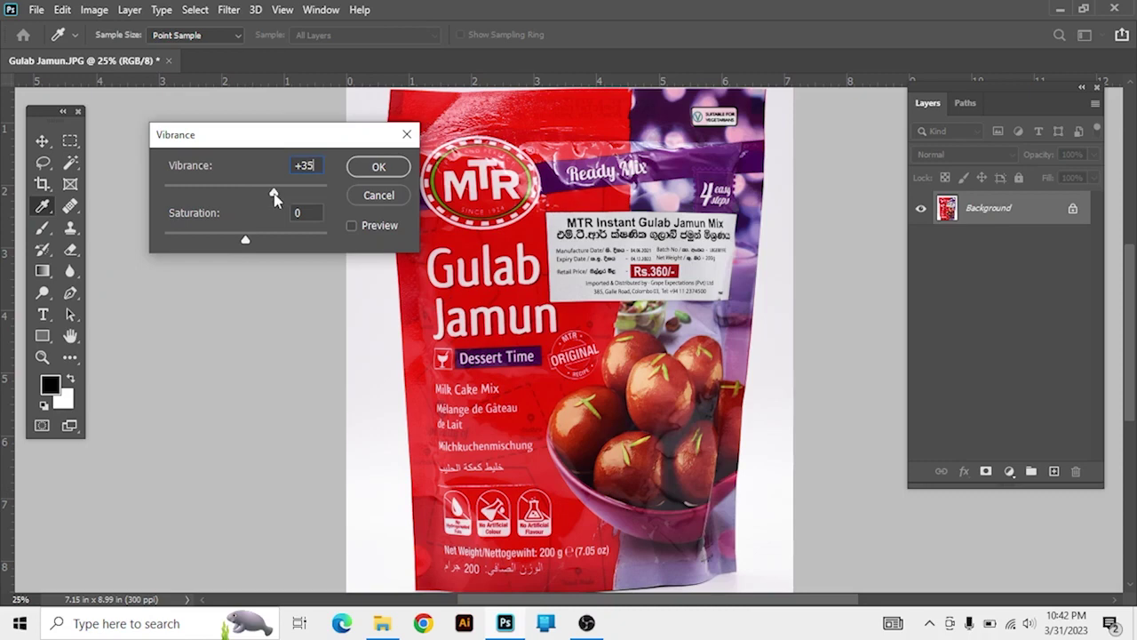
{"action": "left_click", "coordinate": [350, 226]}
{"action": "left_click_drag", "start_coordinate": [273, 192], "coordinate": [309, 192]}
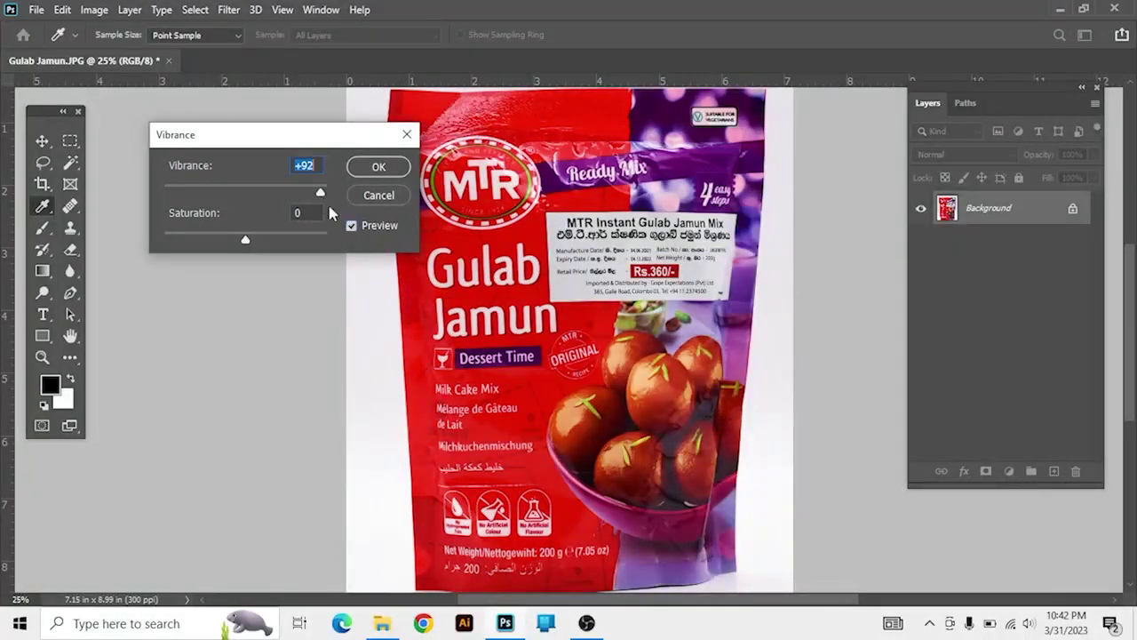
{"action": "left_click", "coordinate": [351, 225]}
{"action": "left_click", "coordinate": [352, 226]}
{"action": "left_click", "coordinate": [351, 226]}
{"action": "left_click", "coordinate": [352, 227]}
{"action": "left_click", "coordinate": [352, 226]}
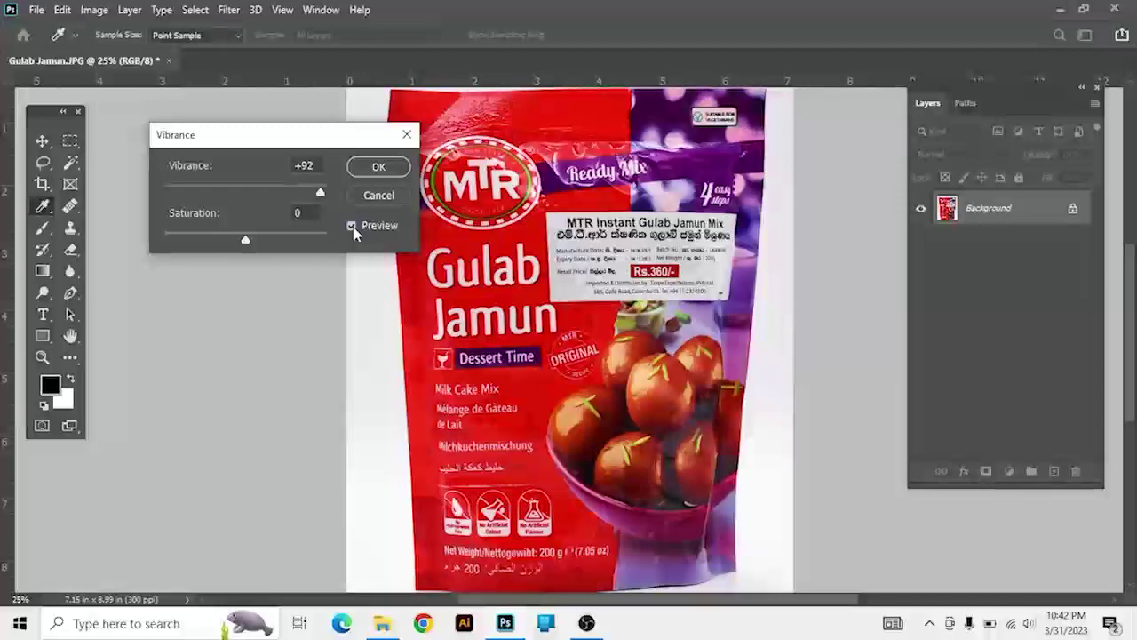
{"action": "left_click", "coordinate": [352, 225]}
{"action": "left_click", "coordinate": [351, 227]}
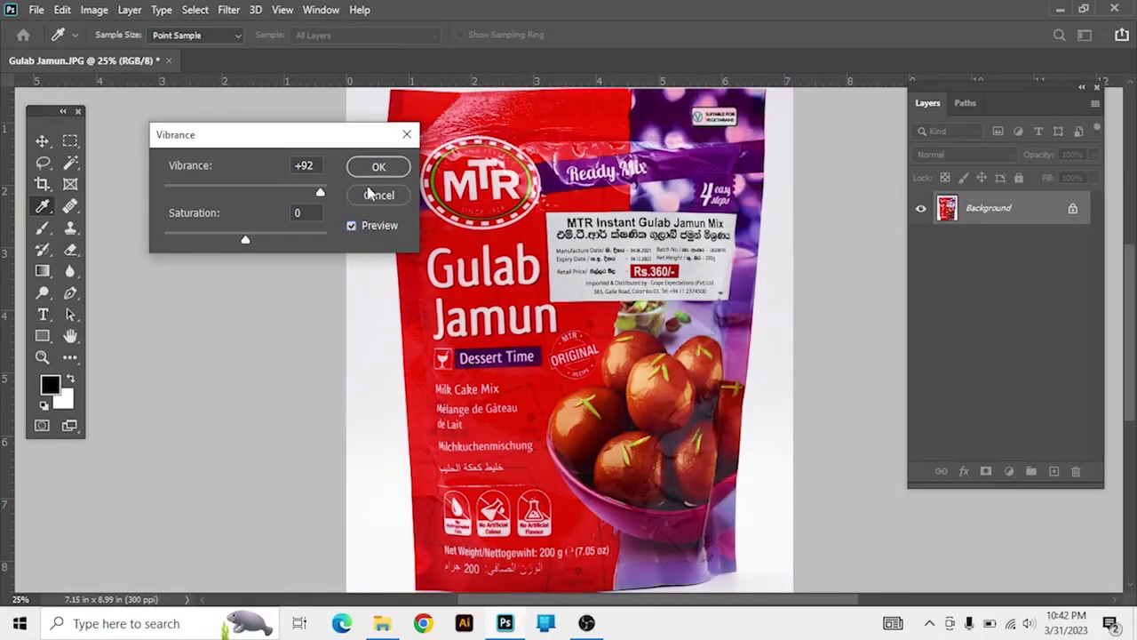
{"action": "left_click", "coordinate": [379, 166]}
{"action": "key", "text": "v"}
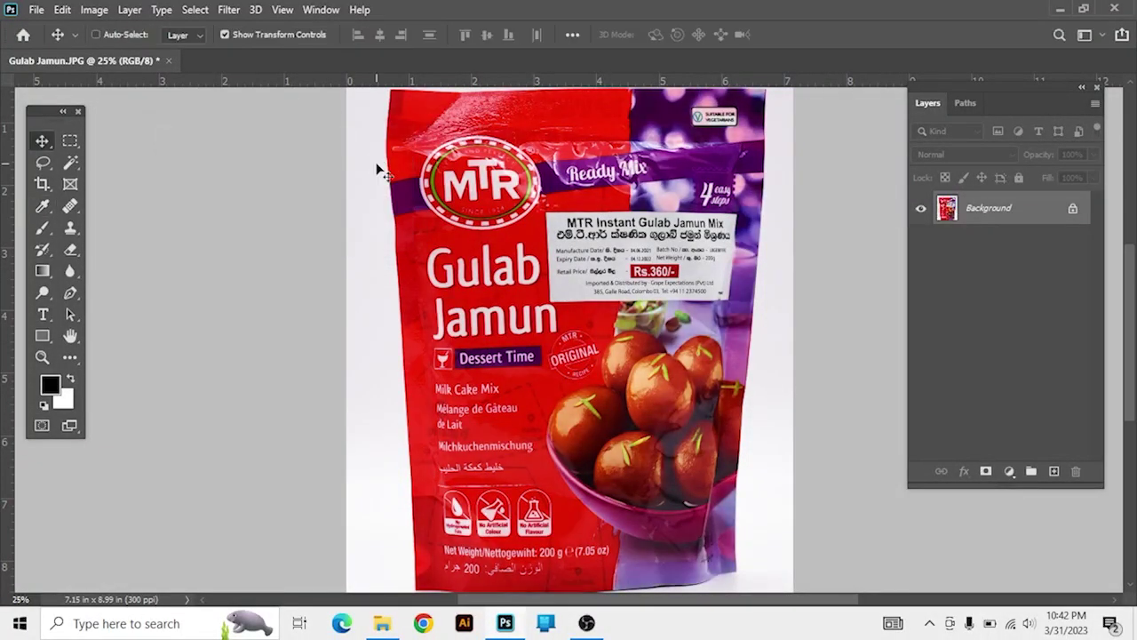
{"action": "key", "text": "ctrl+minus"}
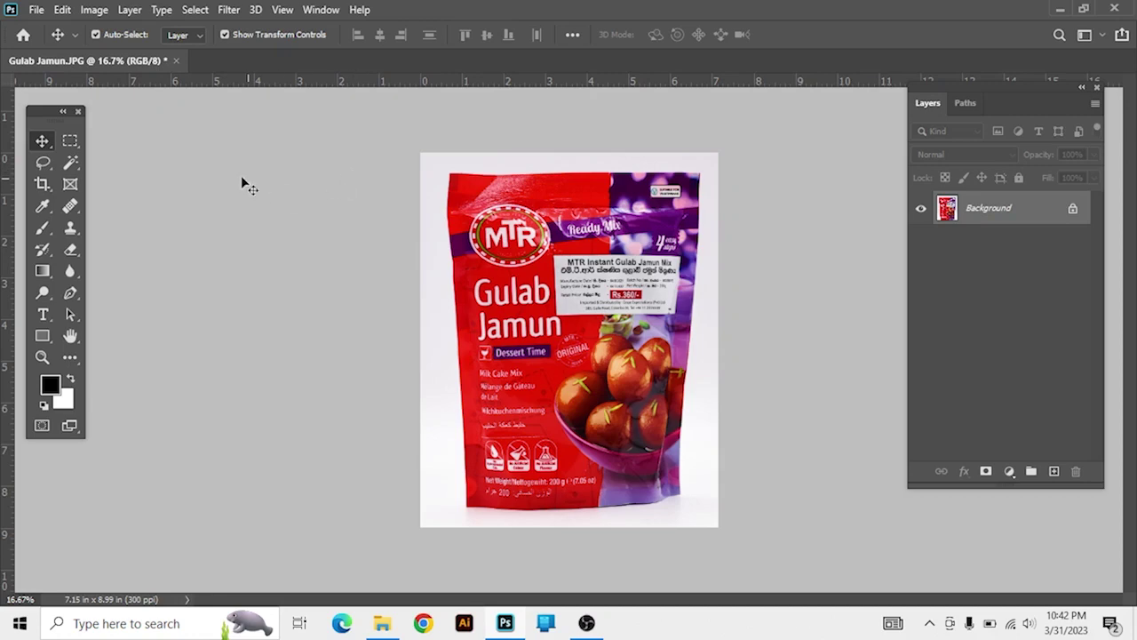
Switch the image mode to CMYK Color and inspect the converted photo.
{"action": "left_click", "coordinate": [94, 10]}
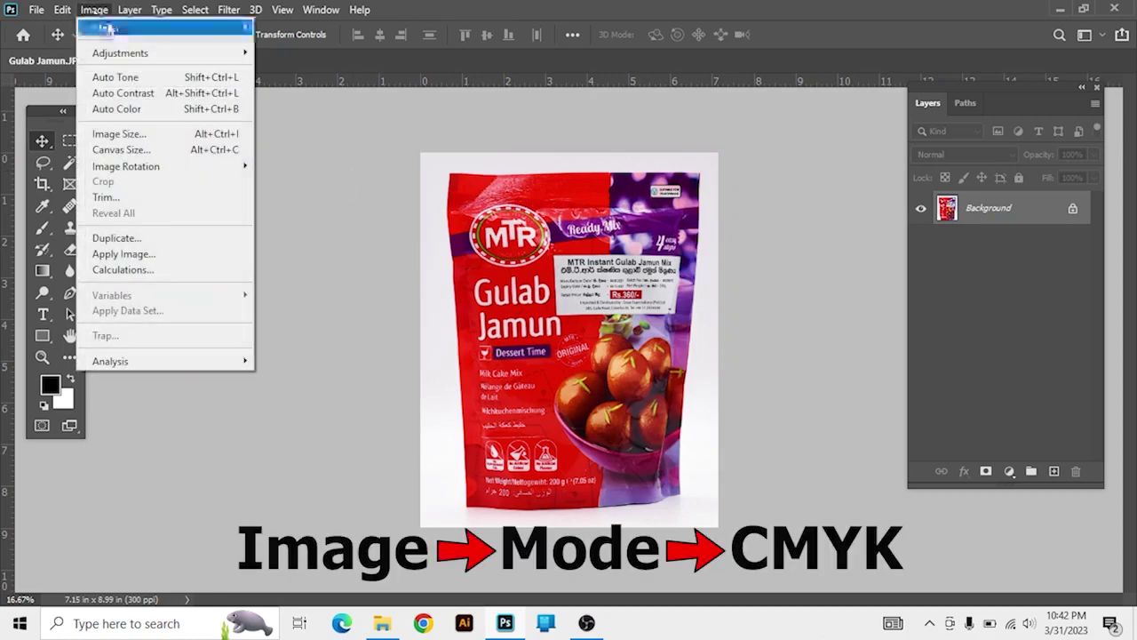
{"action": "mouse_move", "coordinate": [164, 27]}
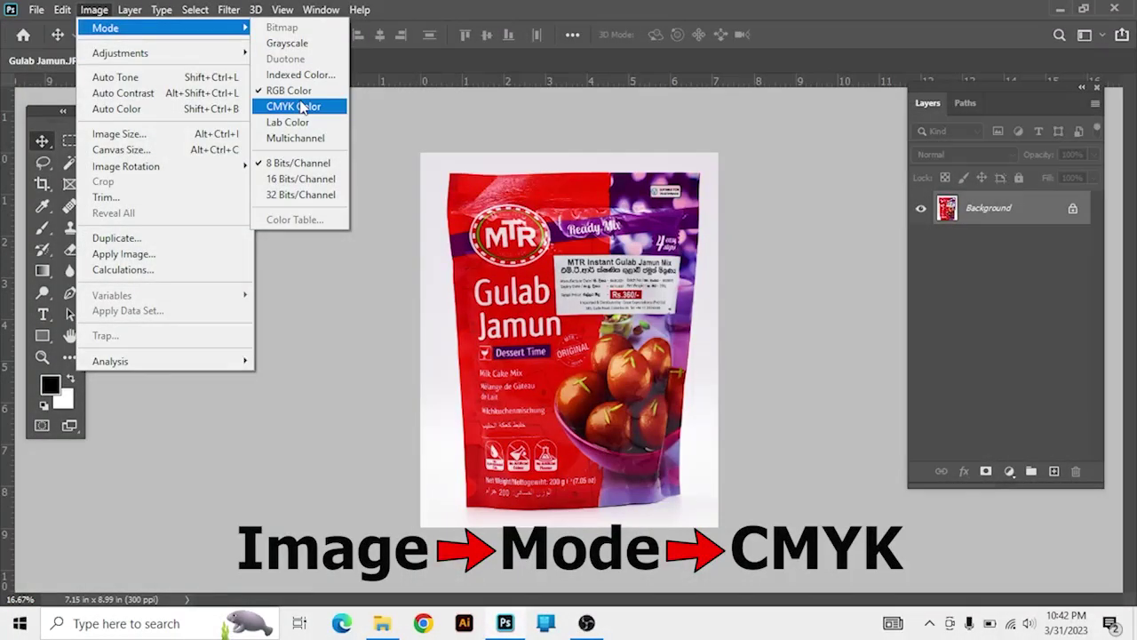
{"action": "left_click", "coordinate": [302, 107]}
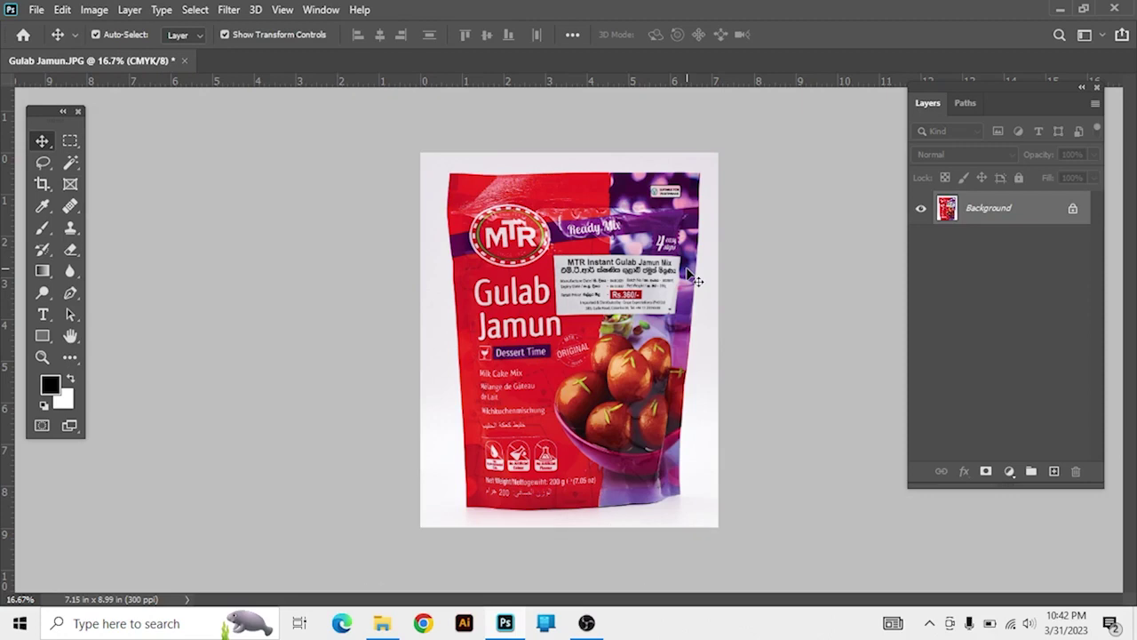
{"action": "key", "text": "ctrl+plus"}
{"action": "key", "text": "ctrl+plus"}
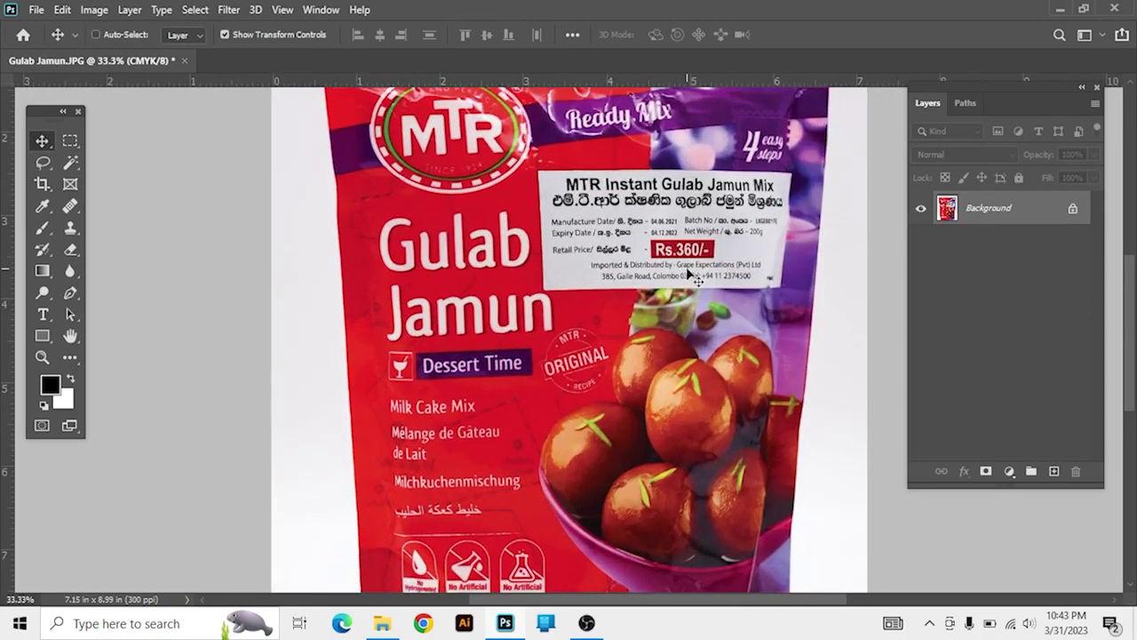
{"action": "key", "text": "ctrl+0"}
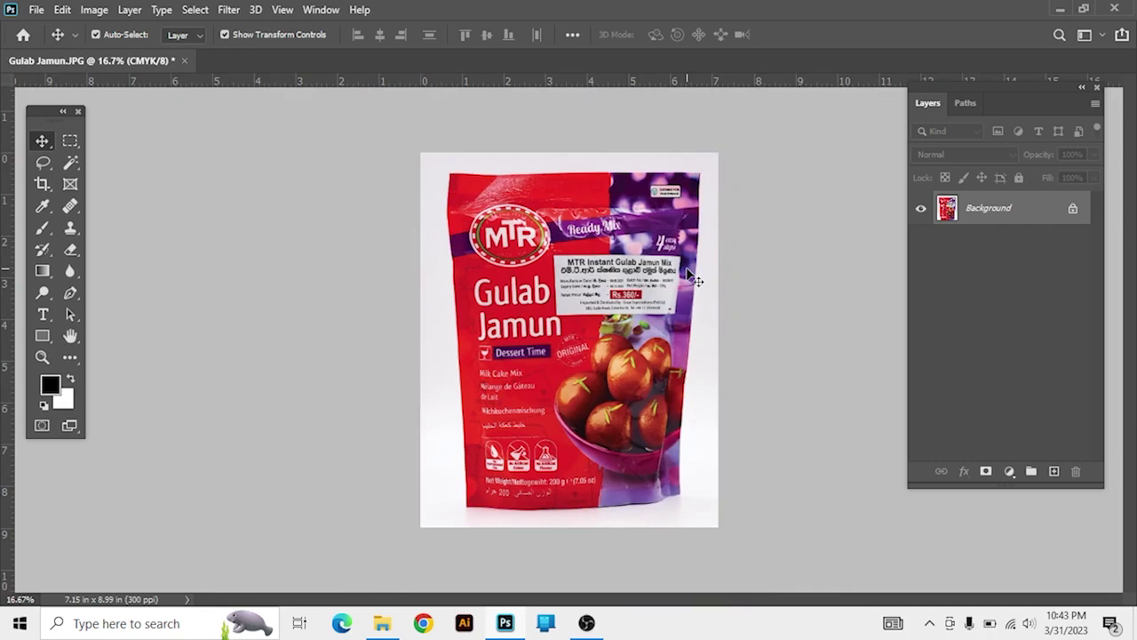
{"action": "scroll", "coordinate": [696, 281], "scroll_direction": "up", "scroll_amount": 1}
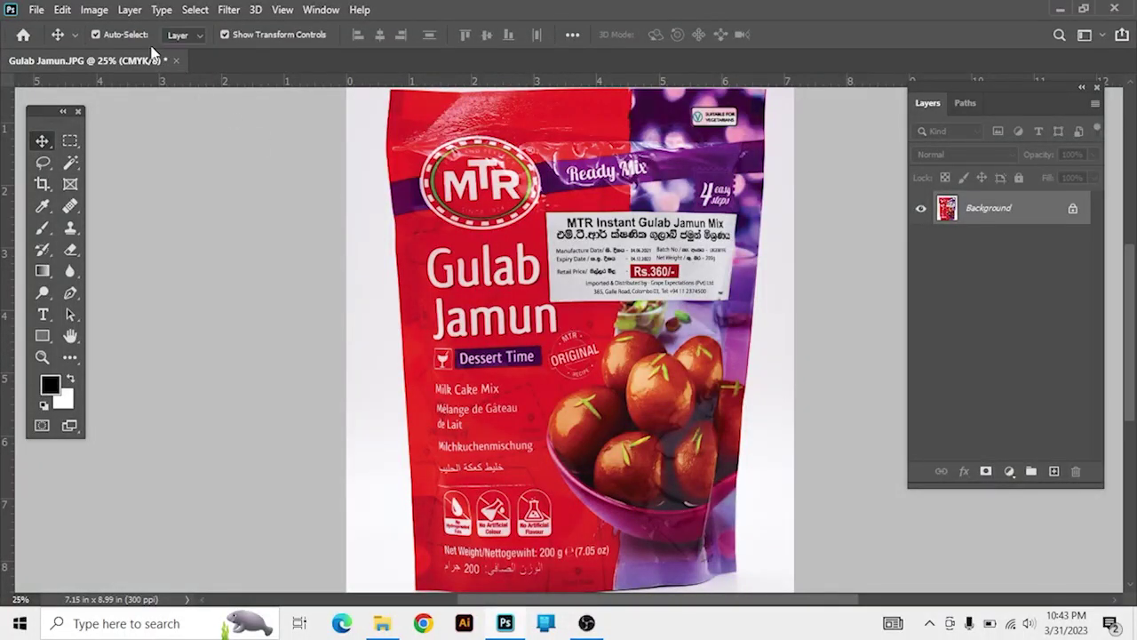
Add a Brightness/Contrast adjustment with brightness 28 and contrast 0.
{"action": "left_click", "coordinate": [94, 10]}
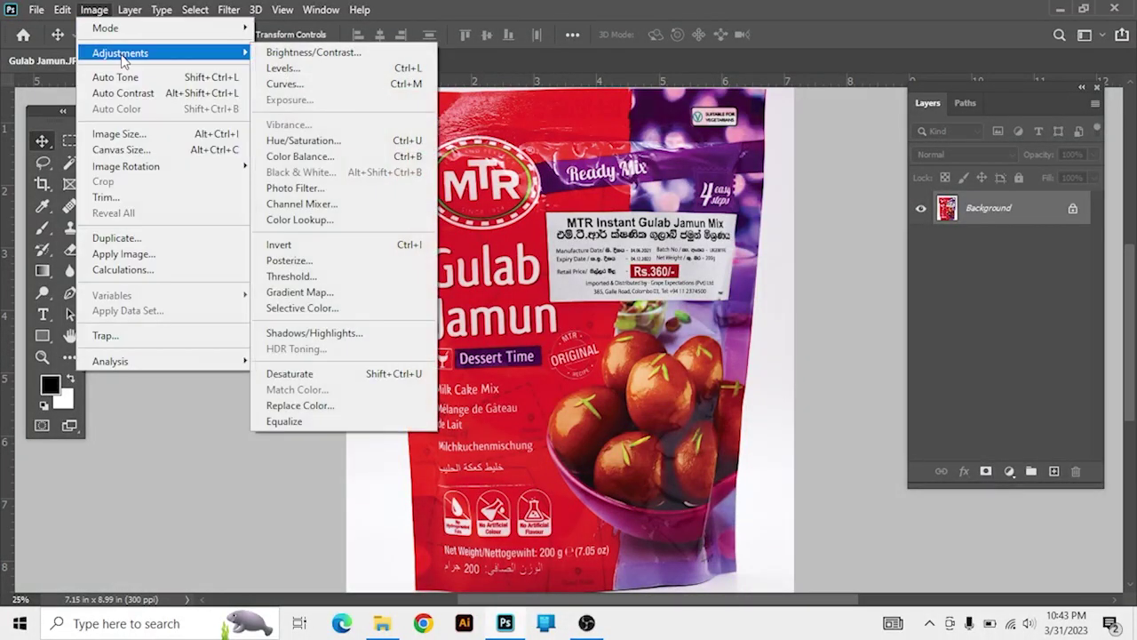
{"action": "left_click", "coordinate": [364, 48]}
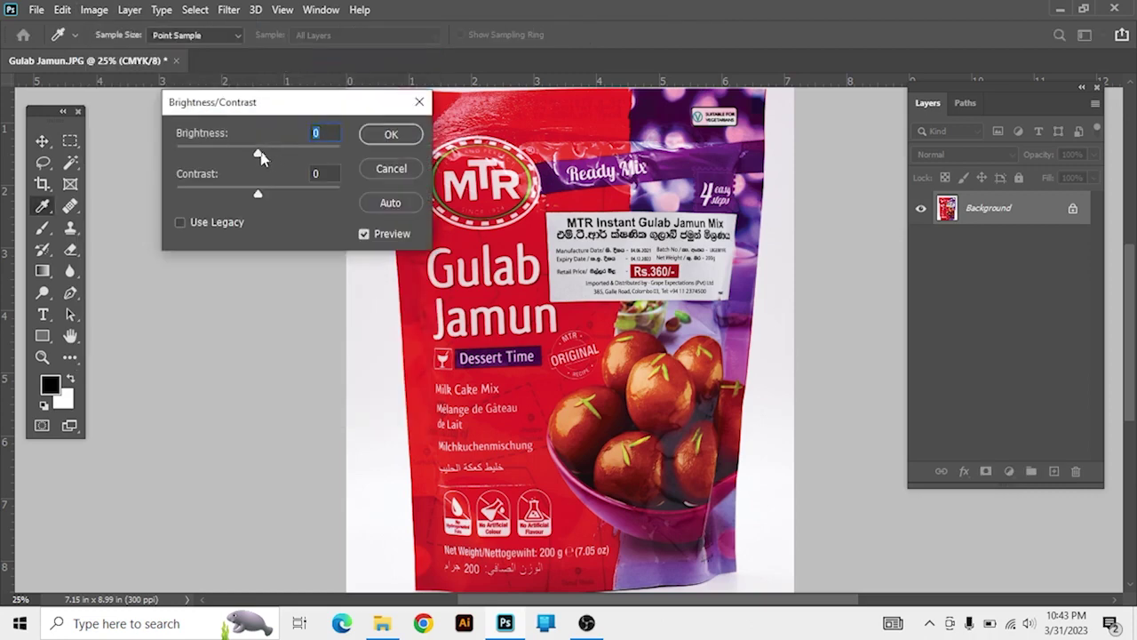
{"action": "left_click_drag", "start_coordinate": [259, 154], "coordinate": [274, 154]}
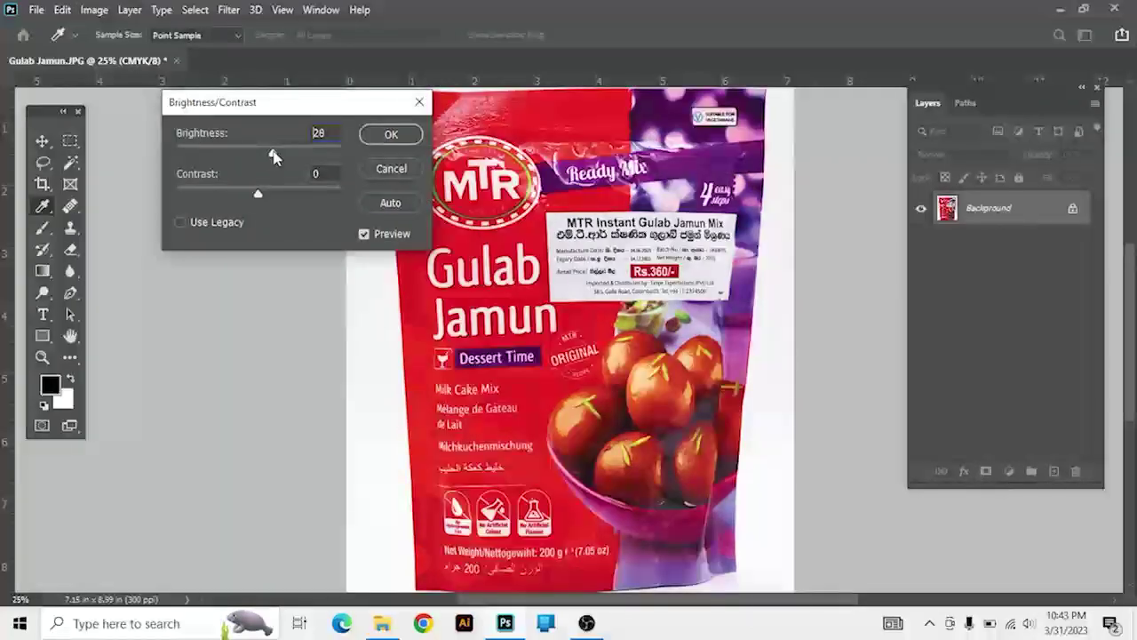
{"action": "left_click", "coordinate": [384, 131]}
{"action": "left_click", "coordinate": [94, 10]}
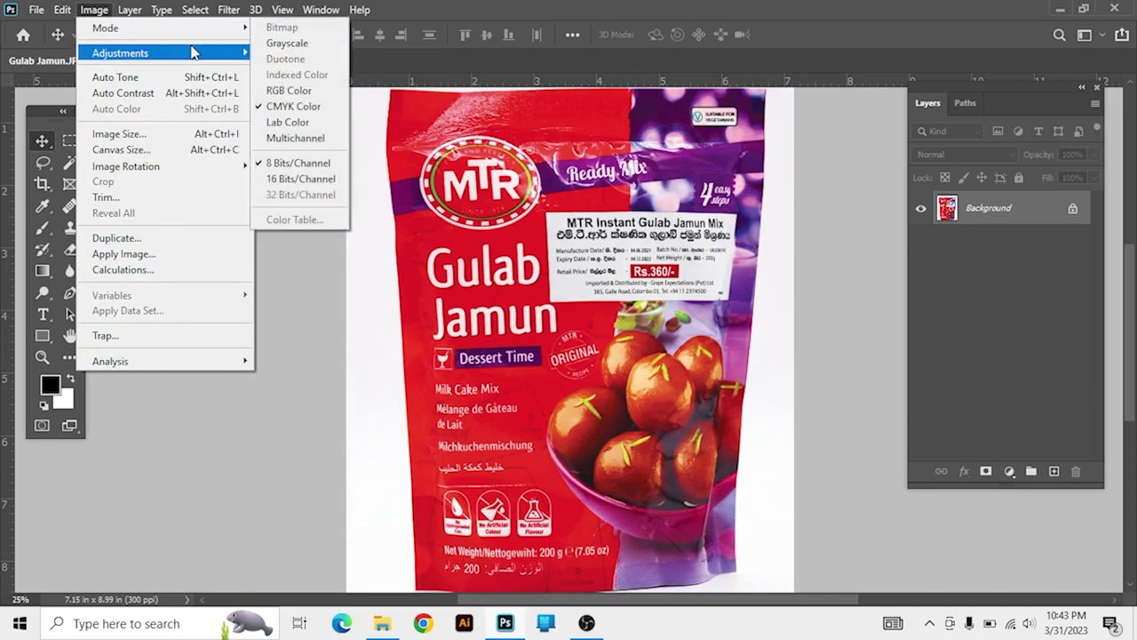
Apply a second Levels adjustment with input black 22 and white 242.
{"action": "mouse_move", "coordinate": [164, 53]}
{"action": "left_click", "coordinate": [282, 70]}
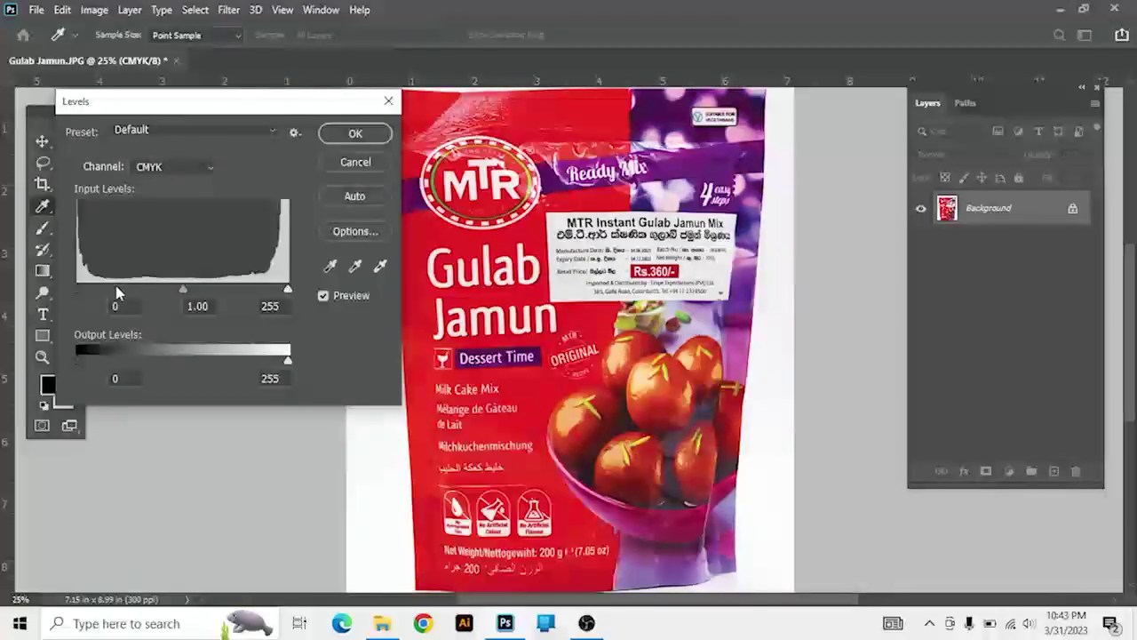
{"action": "left_click_drag", "start_coordinate": [78, 290], "coordinate": [98, 293]}
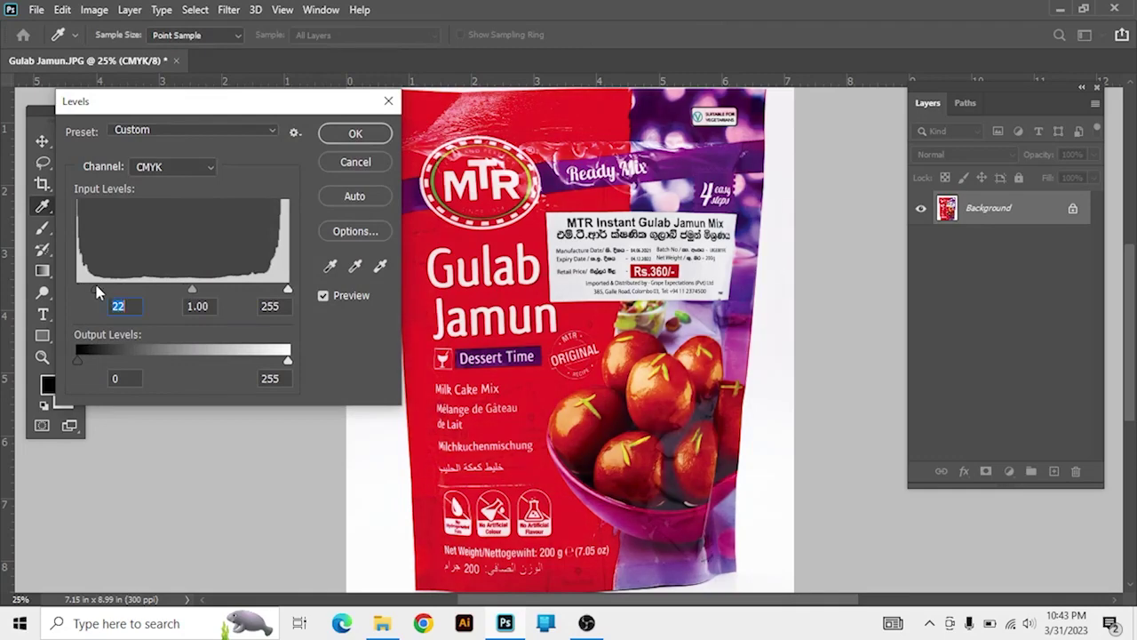
{"action": "left_click_drag", "start_coordinate": [286, 289], "coordinate": [278, 290]}
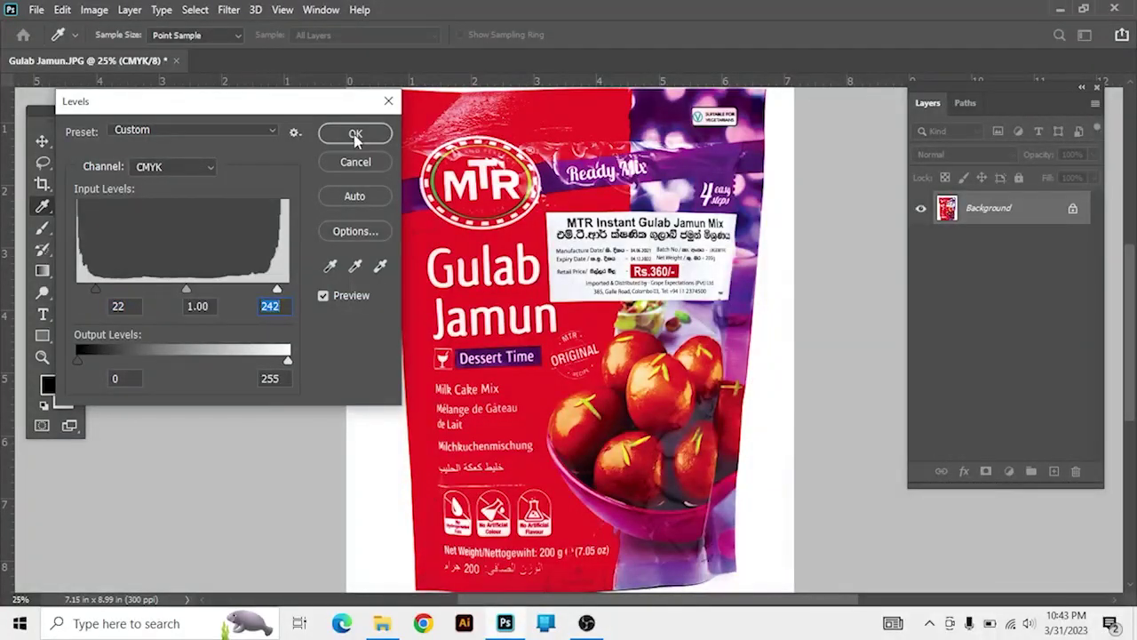
{"action": "left_click", "coordinate": [356, 135]}
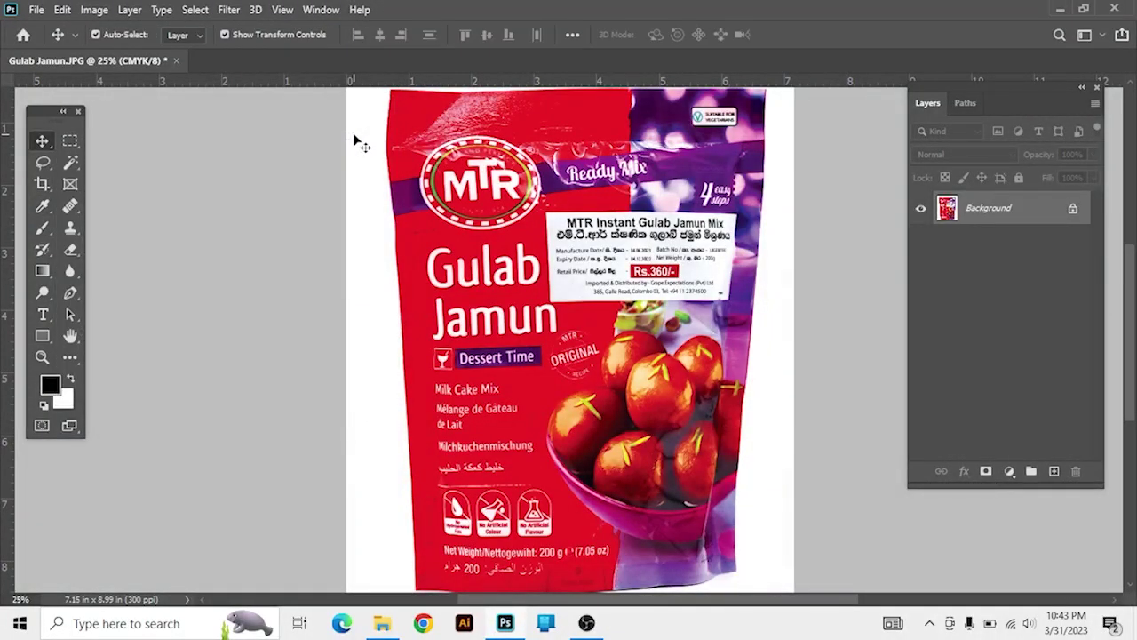
{"action": "key", "text": "ctrl+minus"}
Select the Pen tool in Path mode from the toolbar's pen flyout.
{"action": "key", "text": "ctrl+minus"}
{"action": "key", "text": "ctrl+plus"}
{"action": "key", "text": "ctrl+plus"}
{"action": "key", "text": "ctrl+plus"}
{"action": "key", "text": "ctrl+minus"}
{"action": "key", "text": "ctrl+minus"}
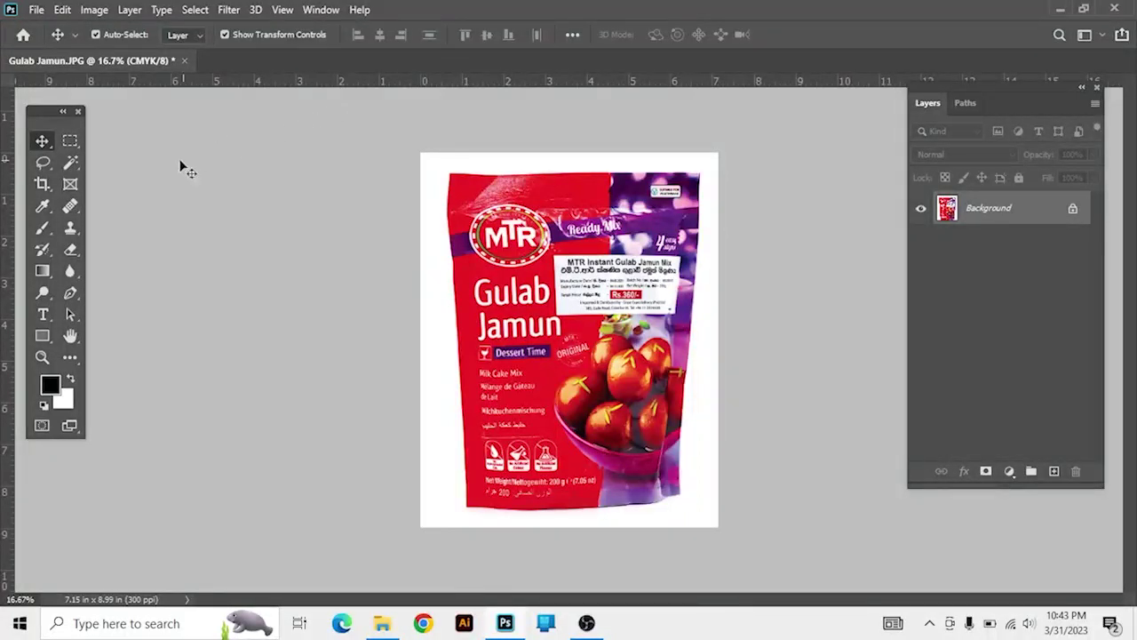
{"action": "left_click", "coordinate": [44, 168]}
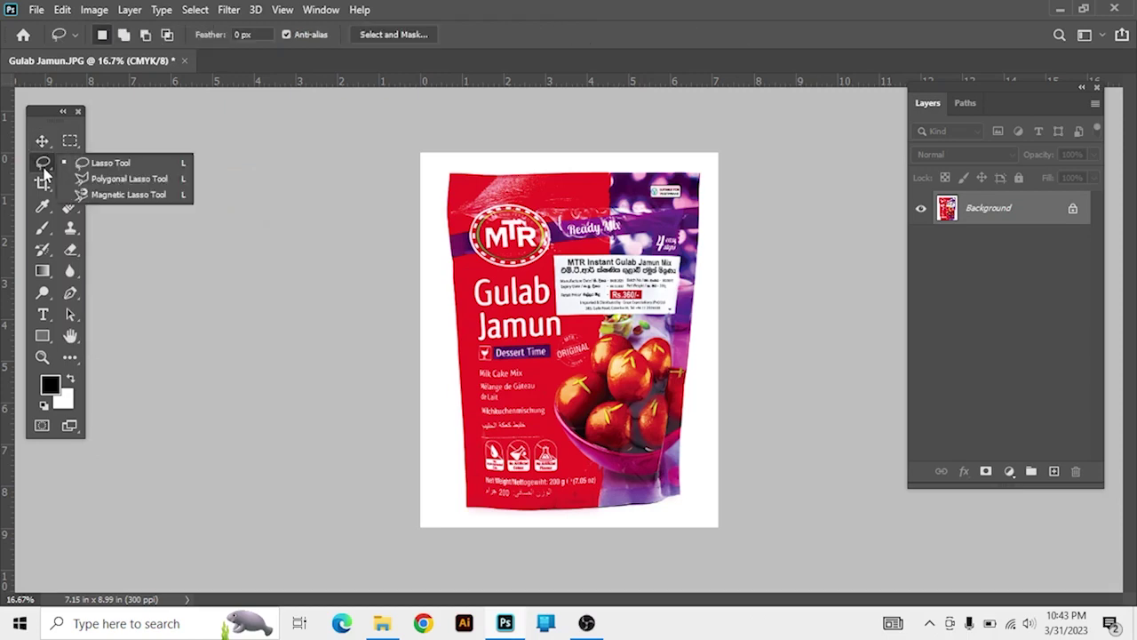
{"action": "left_click", "coordinate": [44, 172]}
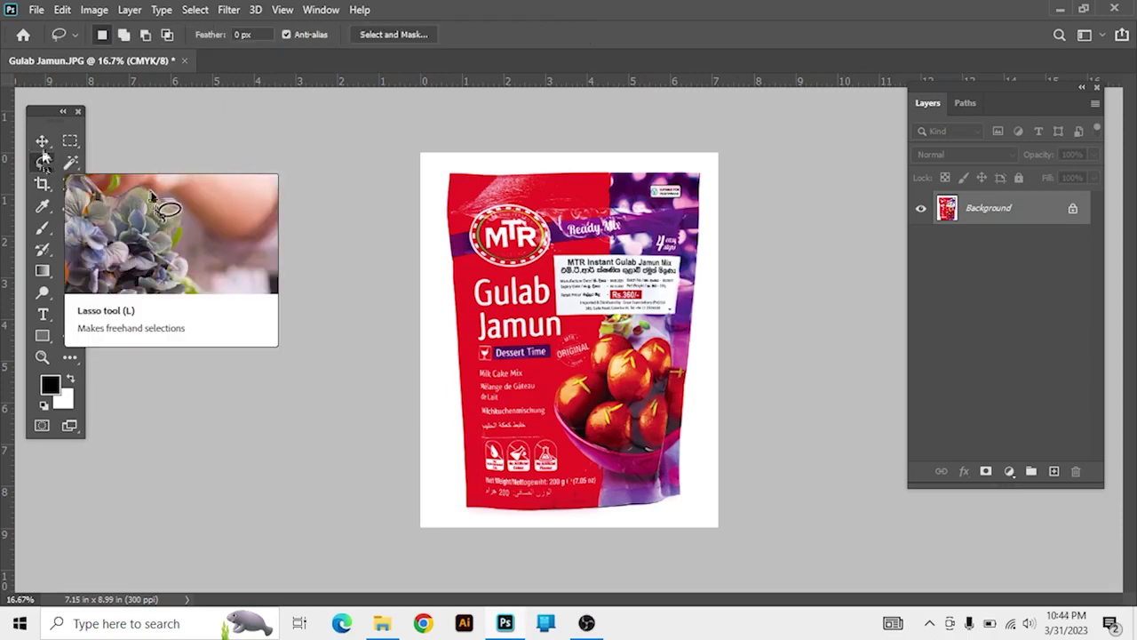
{"action": "left_click", "coordinate": [40, 142]}
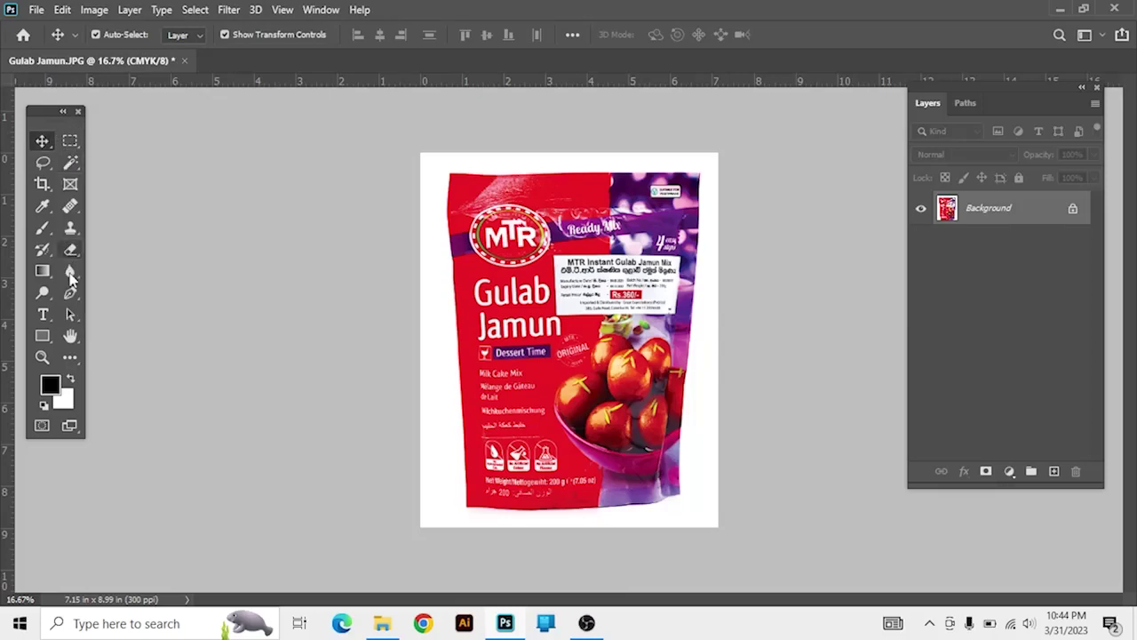
{"action": "left_click", "coordinate": [73, 300]}
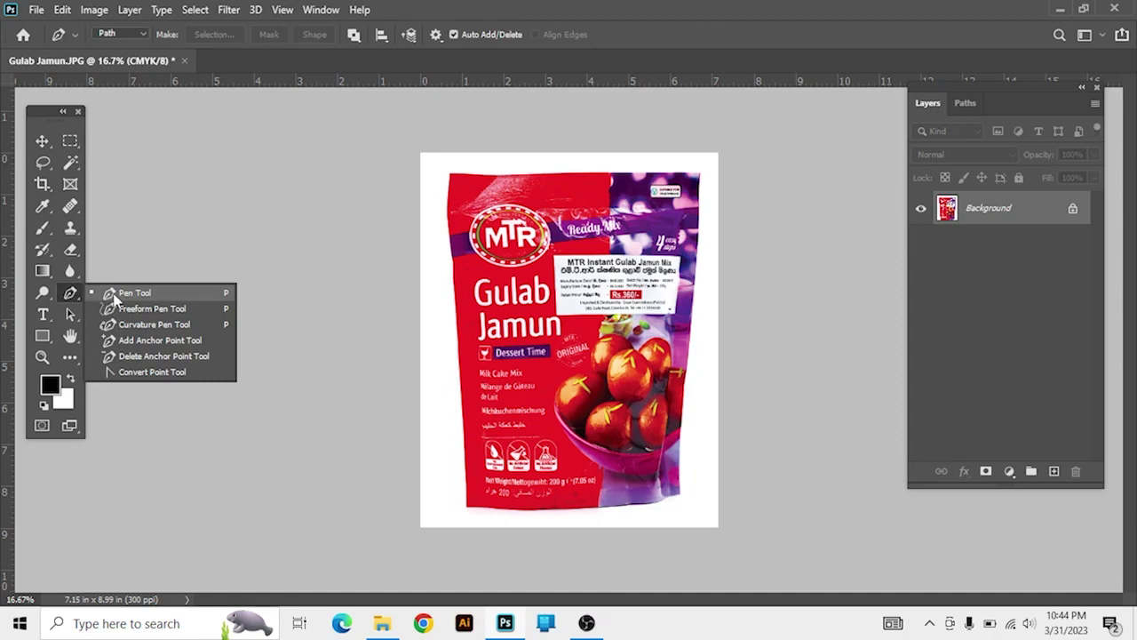
{"action": "left_click", "coordinate": [116, 296]}
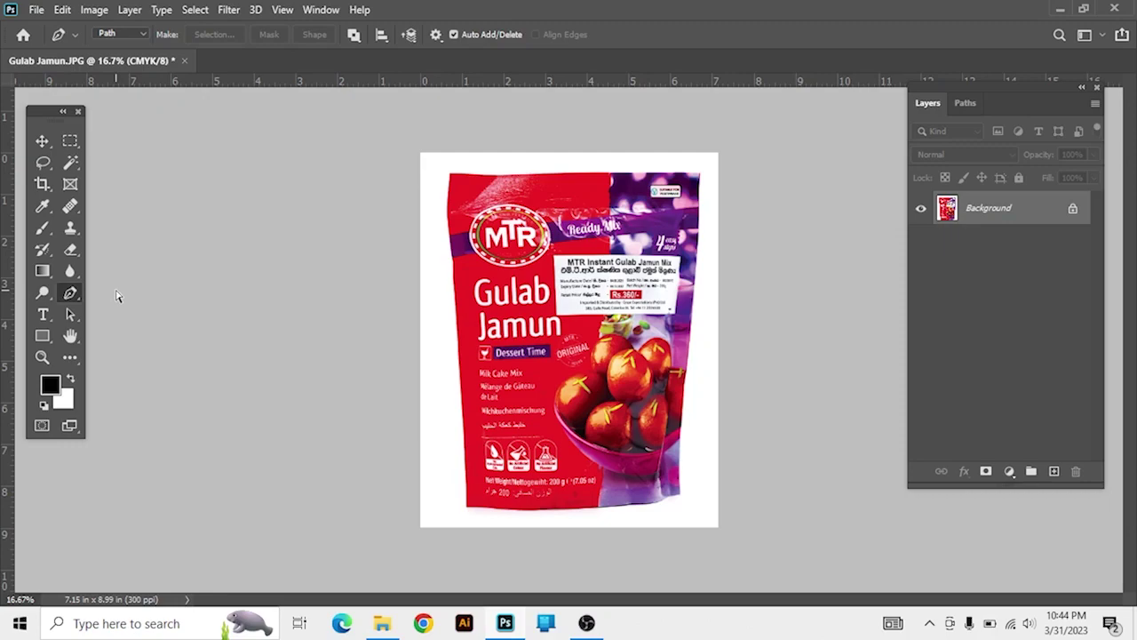
{"action": "key", "text": "ctrl+plus"}
{"action": "key", "text": "ctrl+plus"}
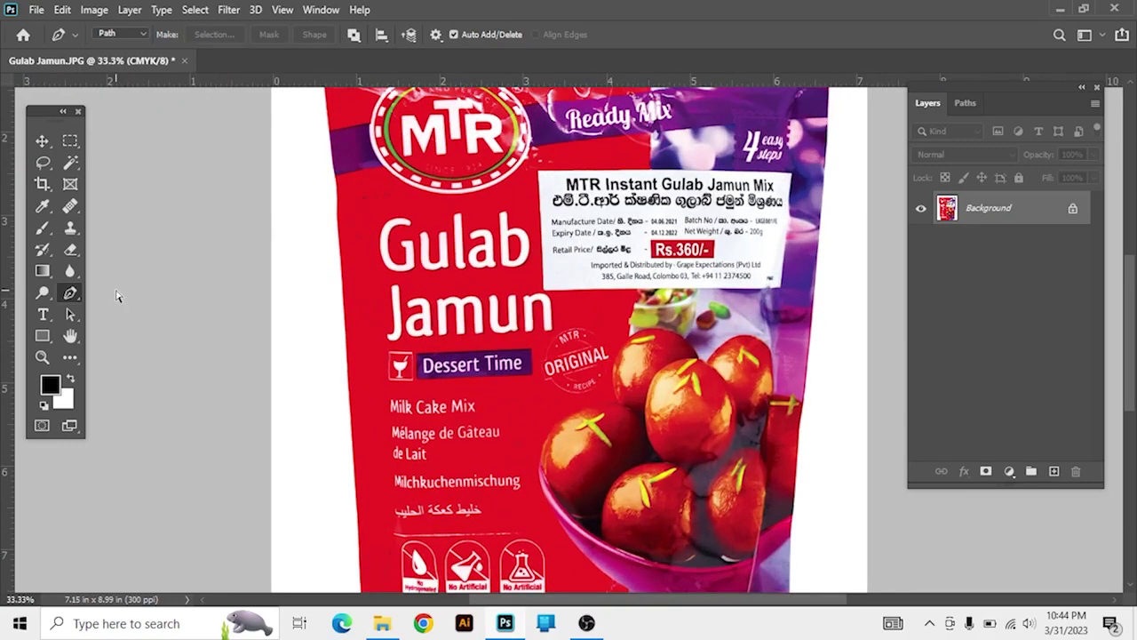
At 100% zoom, start the path at the bag's bottom-left corner with a curved point up the left edge.
{"action": "key", "text": "ctrl+plus"}
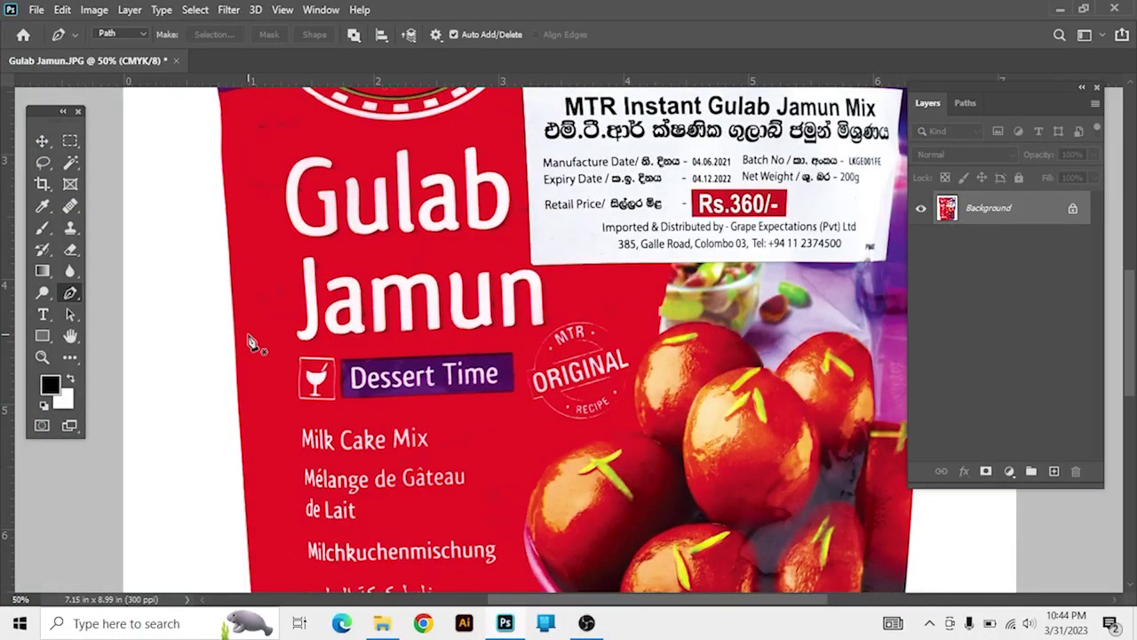
{"action": "left_click_drag", "start_coordinate": [275, 414], "coordinate": [339, 200]}
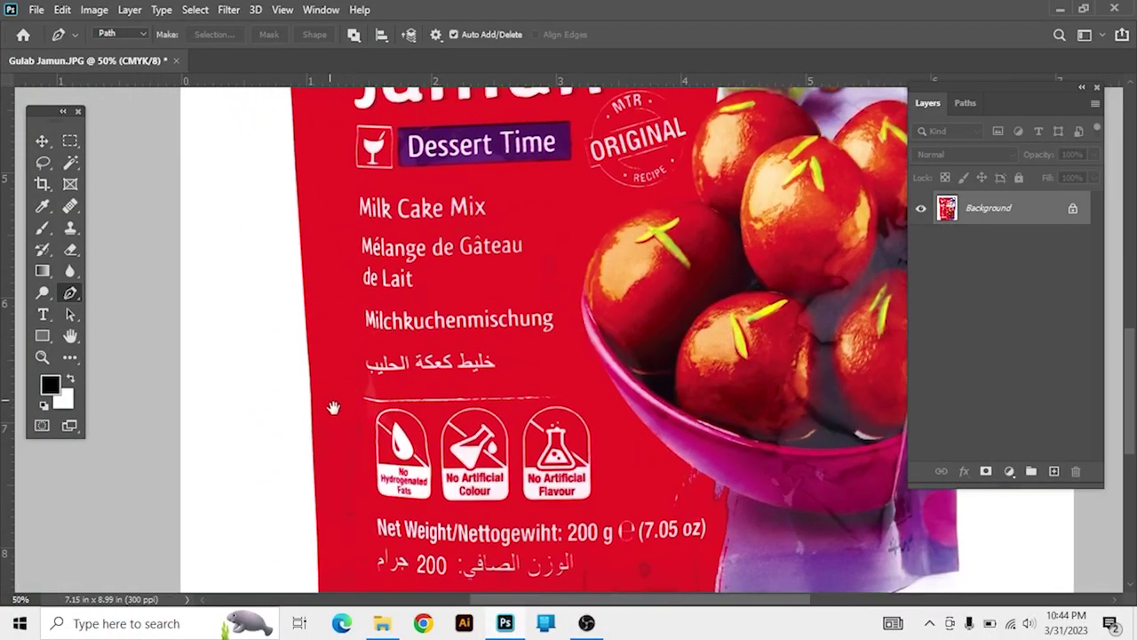
{"action": "left_click_drag", "start_coordinate": [330, 402], "coordinate": [330, 196]}
{"action": "key", "text": "ctrl+plus"}
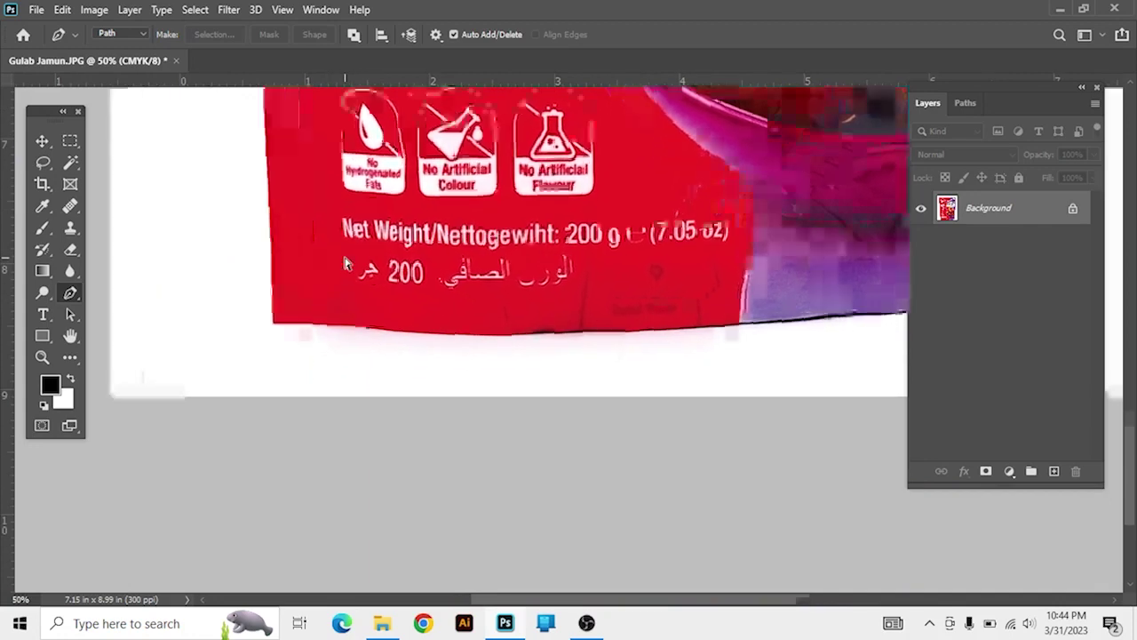
{"action": "key", "text": "ctrl+plus"}
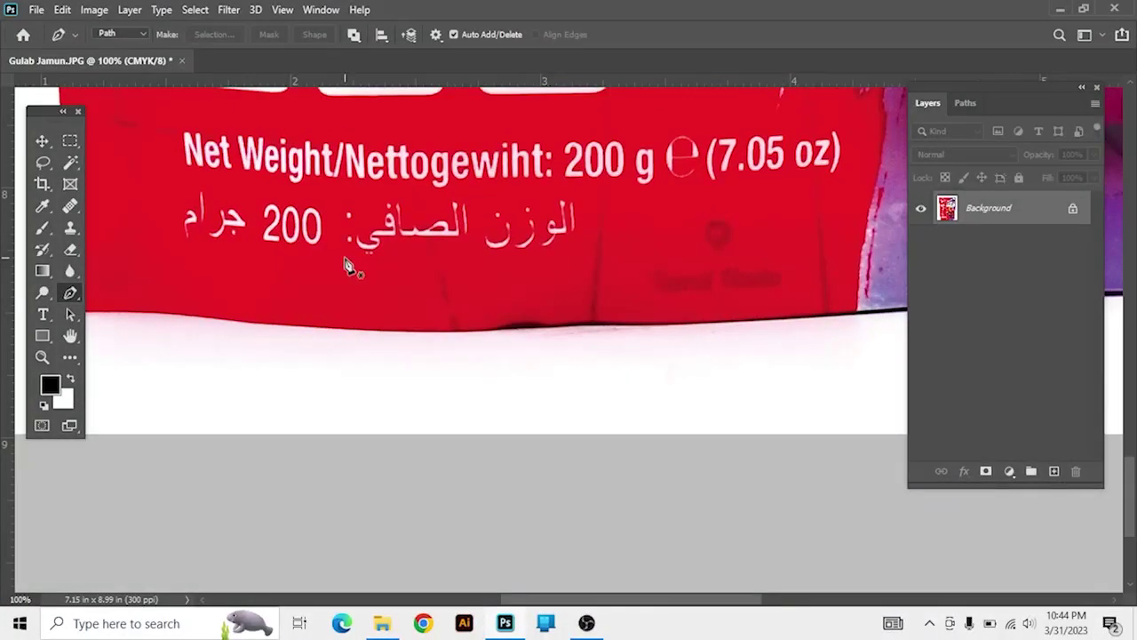
{"action": "mouse_move", "coordinate": [254, 291]}
{"action": "left_mouse_down"}
{"action": "mouse_move", "coordinate": [360, 399]}
{"action": "mouse_move", "coordinate": [434, 452]}
{"action": "left_mouse_up"}
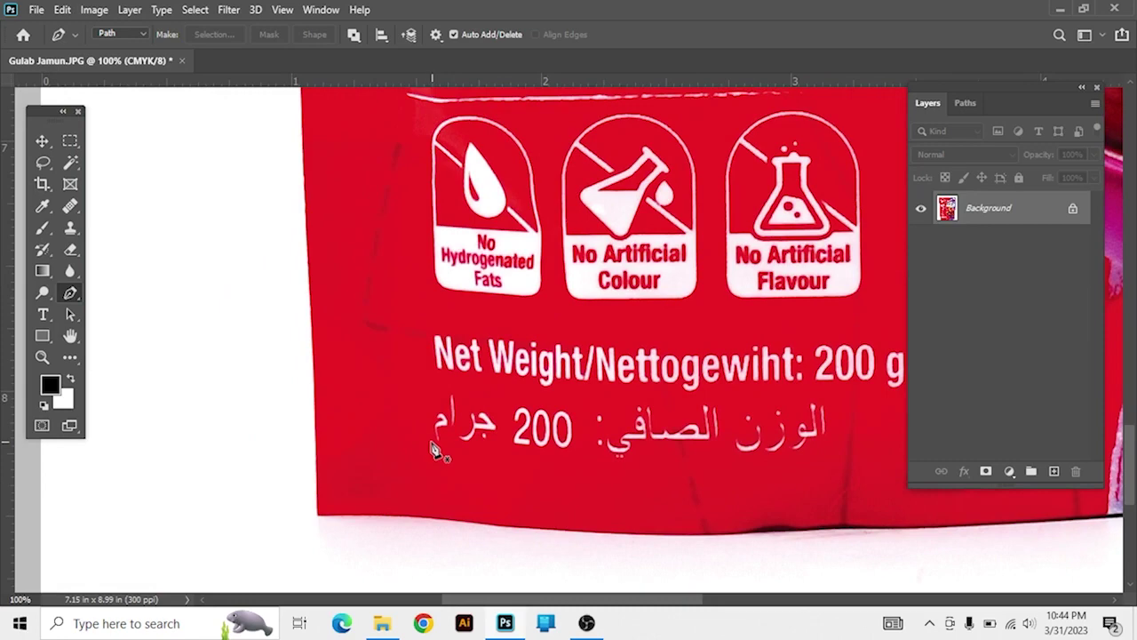
{"action": "left_click", "coordinate": [318, 513]}
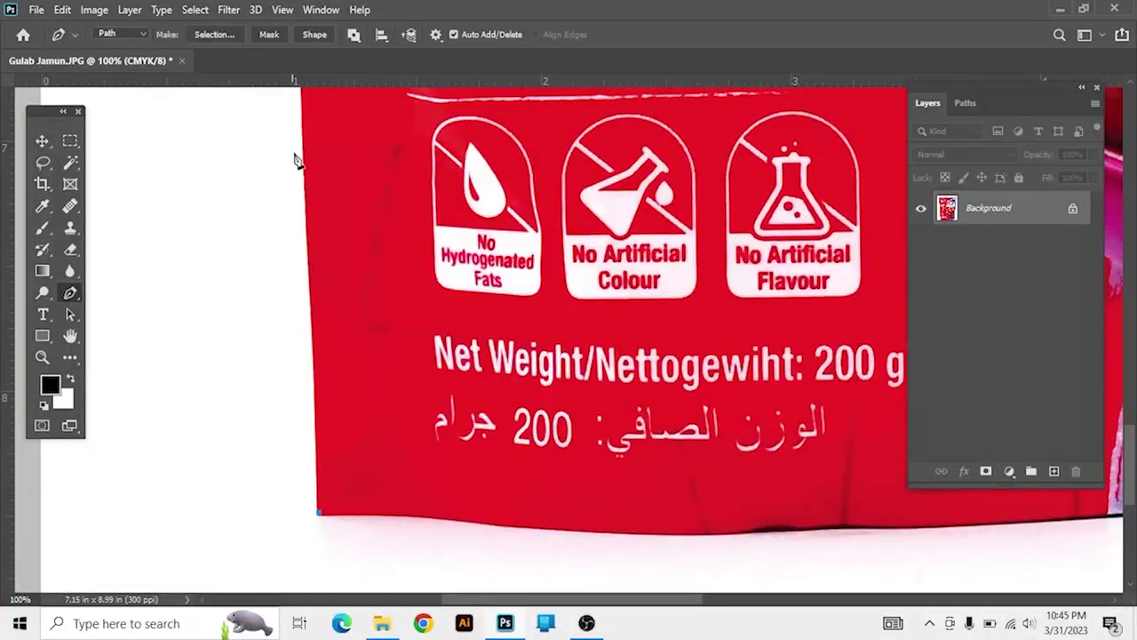
{"action": "left_click", "coordinate": [308, 205]}
{"action": "left_click_drag", "start_coordinate": [302, 140], "coordinate": [303, 123]}
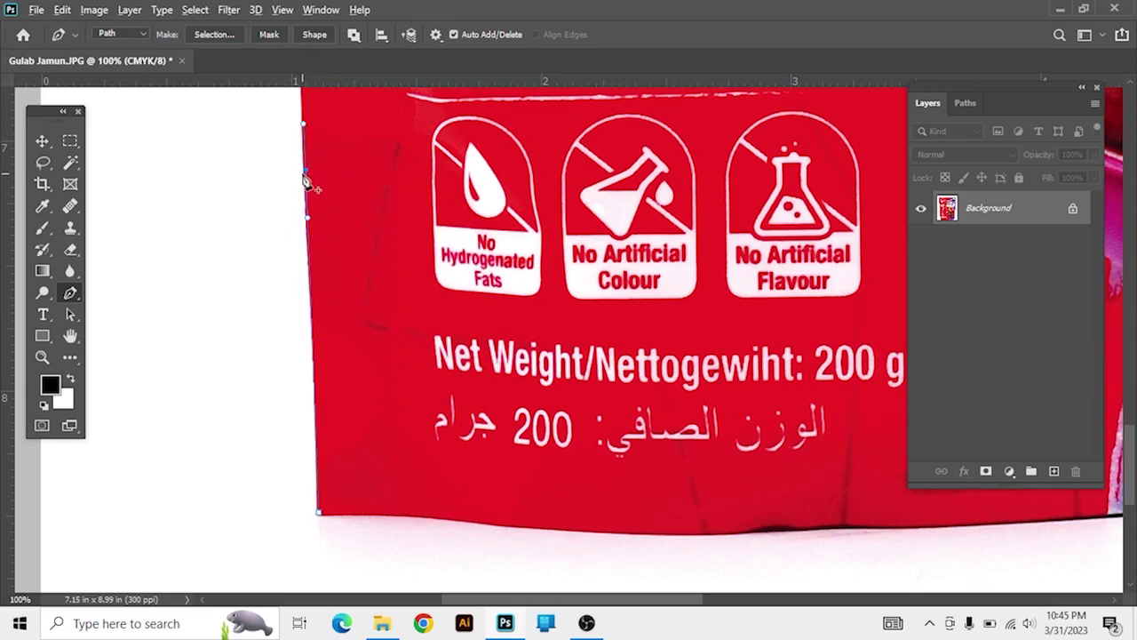
Add anchors up the rest of the left edge to the bag's top-left corner.
{"action": "scroll", "coordinate": [368, 157], "scroll_direction": "up", "scroll_amount": 3}
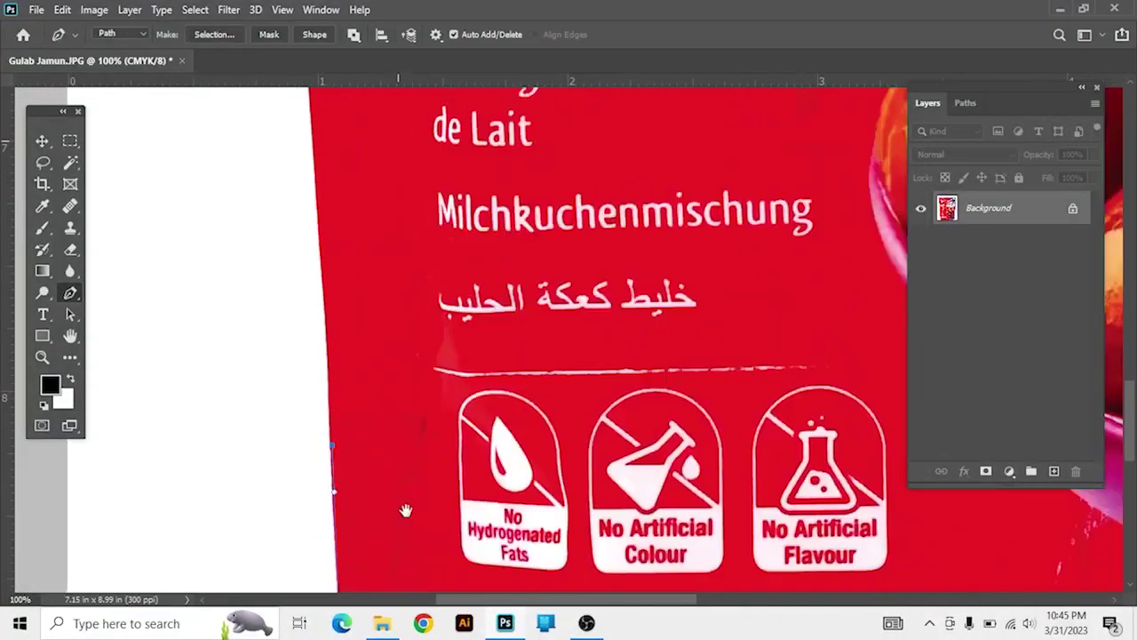
{"action": "scroll", "coordinate": [357, 486], "scroll_direction": "up", "scroll_amount": 2}
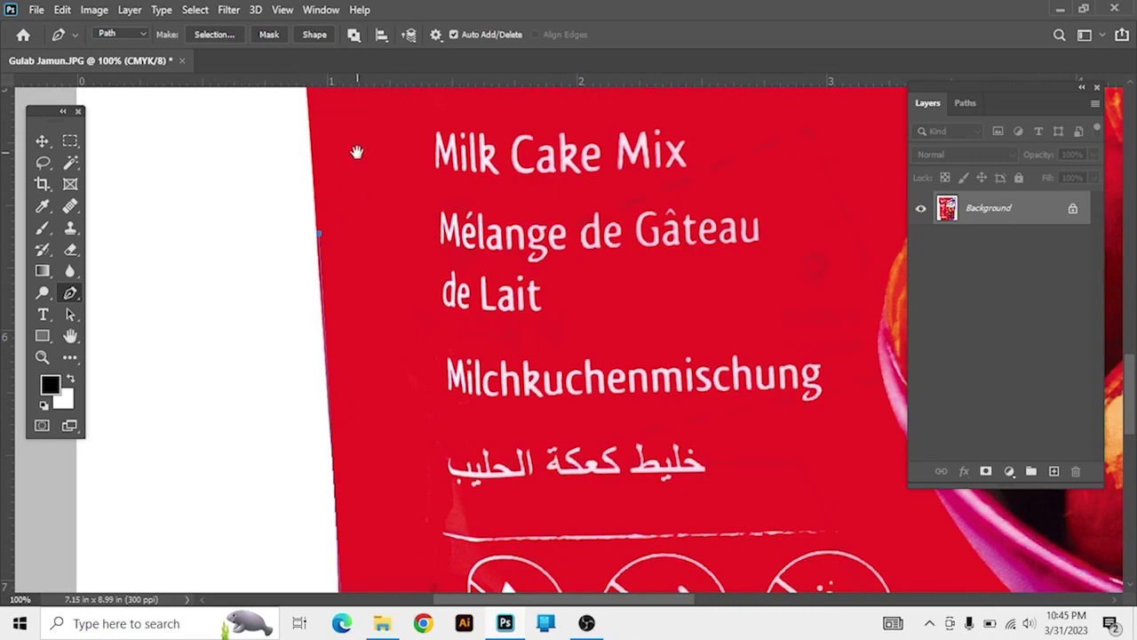
{"action": "scroll", "coordinate": [355, 183], "scroll_direction": "up", "scroll_amount": 5}
{"action": "scroll", "coordinate": [287, 272], "scroll_direction": "up", "scroll_amount": 3}
{"action": "scroll", "coordinate": [338, 393], "scroll_direction": "up", "scroll_amount": 3}
{"action": "left_click", "coordinate": [271, 403]}
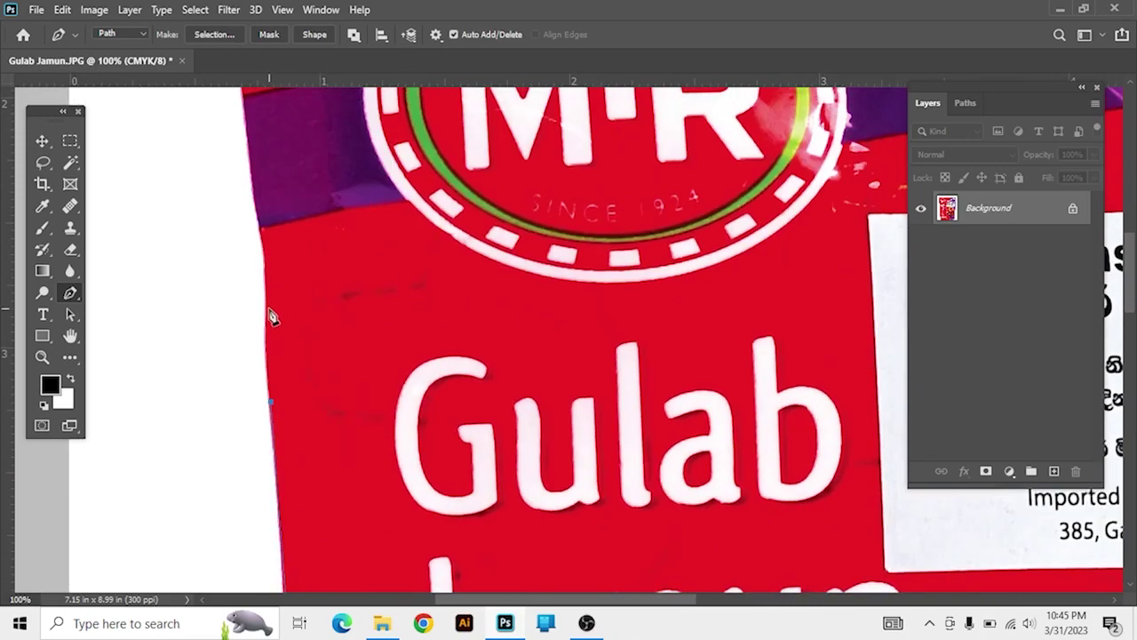
{"action": "left_click", "coordinate": [264, 235]}
{"action": "scroll", "coordinate": [253, 266], "scroll_direction": "up", "scroll_amount": 3}
{"action": "left_click", "coordinate": [238, 298]}
{"action": "scroll", "coordinate": [266, 355], "scroll_direction": "up", "scroll_amount": 4}
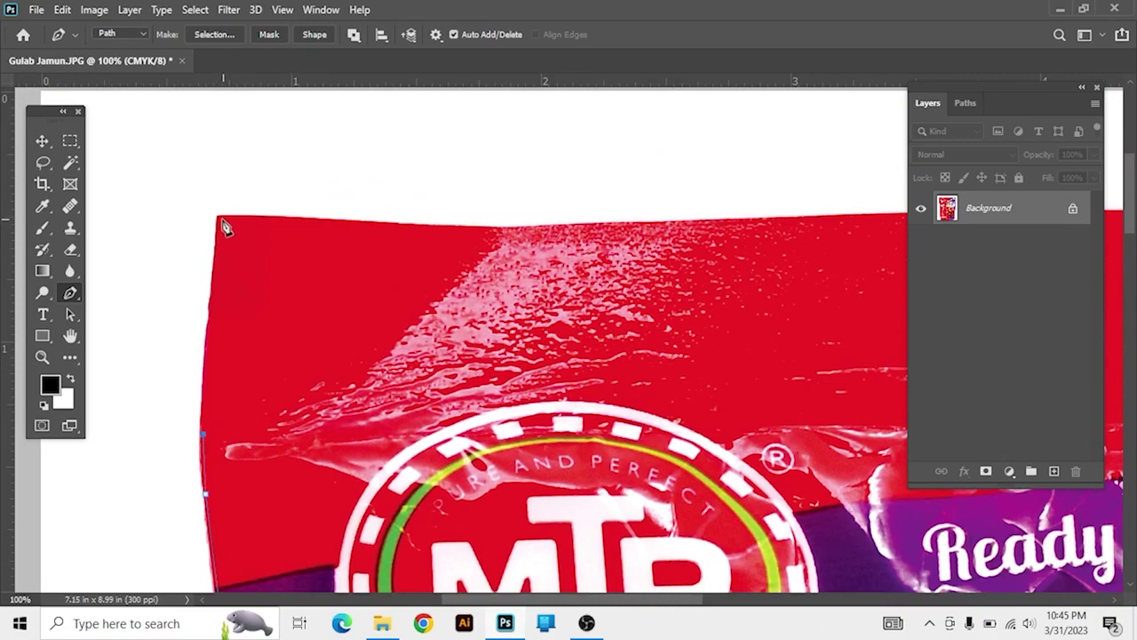
{"action": "left_click", "coordinate": [221, 224]}
Place an anchor at the top-right corner and another partway down the right edge.
{"action": "scroll", "coordinate": [356, 400], "scroll_direction": "up", "scroll_amount": 2}
{"action": "scroll", "coordinate": [355, 400], "scroll_direction": "right", "scroll_amount": 3}
{"action": "scroll", "coordinate": [320, 382], "scroll_direction": "right", "scroll_amount": 4}
{"action": "scroll", "coordinate": [319, 382], "scroll_direction": "up", "scroll_amount": 1}
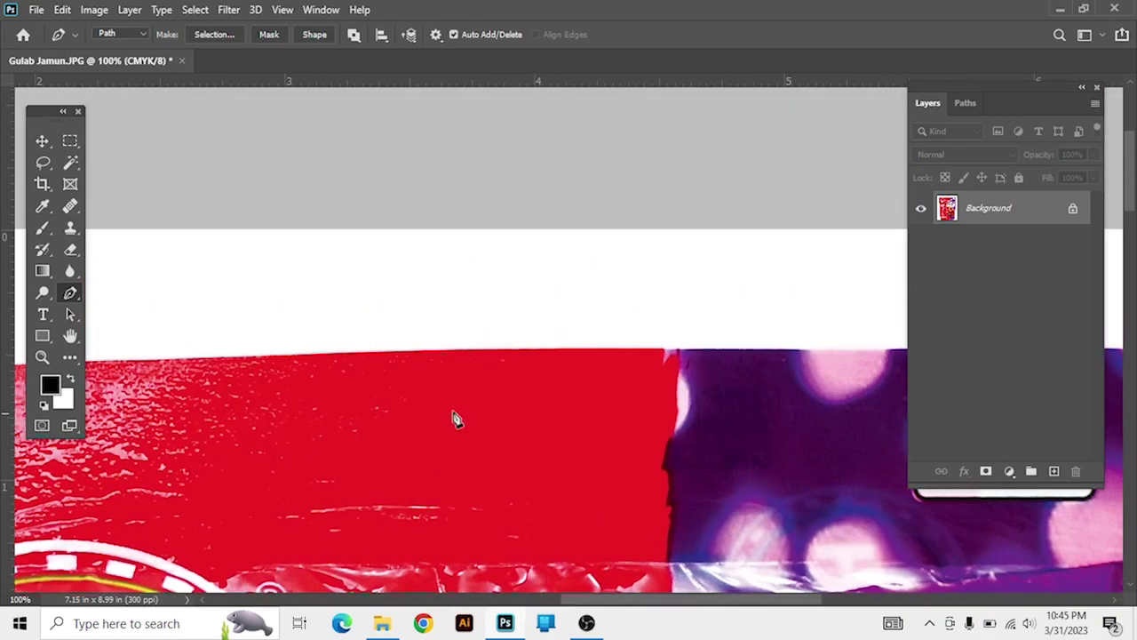
{"action": "scroll", "coordinate": [549, 360], "scroll_direction": "right", "scroll_amount": 5}
{"action": "left_click", "coordinate": [770, 399]}
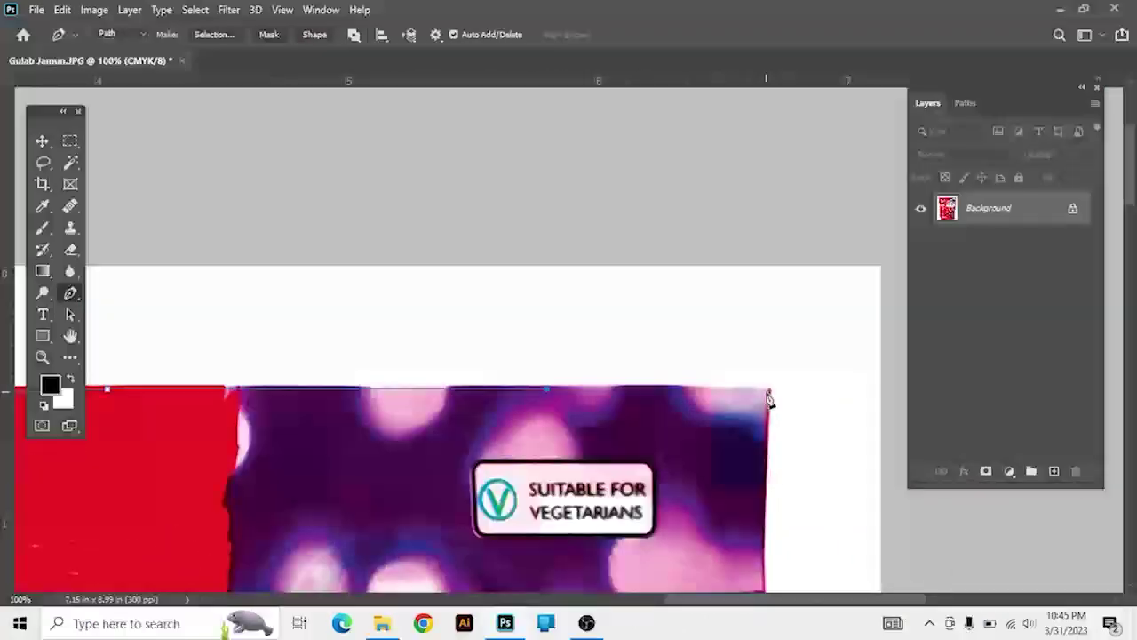
{"action": "left_click_drag", "start_coordinate": [696, 500], "coordinate": [586, 238]}
{"action": "scroll", "coordinate": [622, 400], "scroll_direction": "down", "scroll_amount": 3}
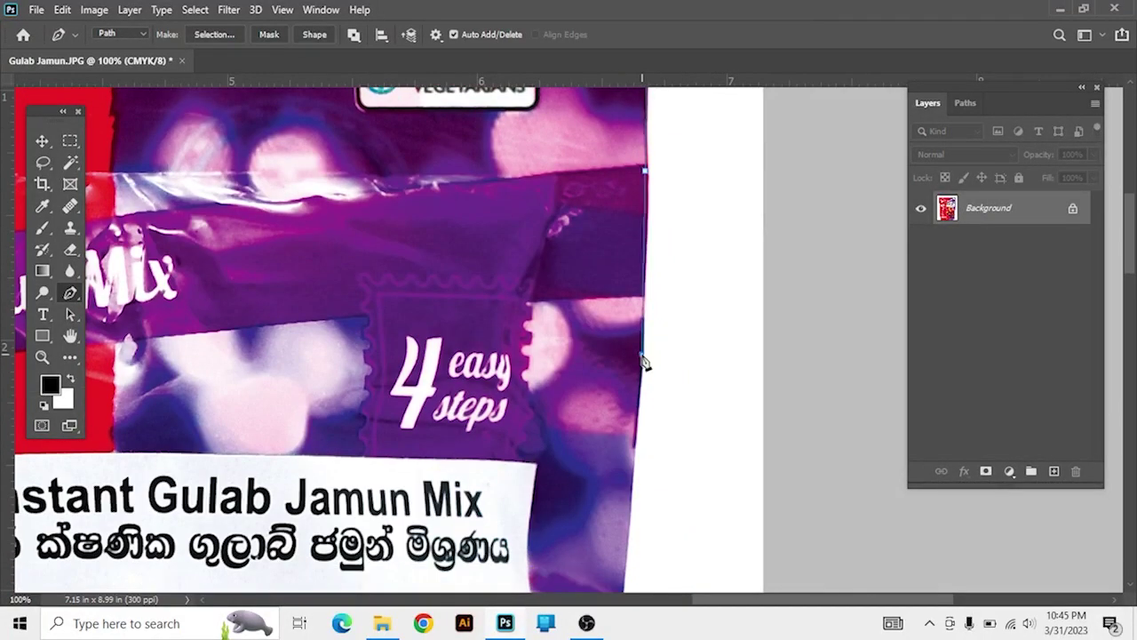
{"action": "scroll", "coordinate": [639, 373], "scroll_direction": "down", "scroll_amount": 3}
{"action": "scroll", "coordinate": [626, 437], "scroll_direction": "down", "scroll_amount": 3}
{"action": "scroll", "coordinate": [622, 457], "scroll_direction": "down", "scroll_amount": 3}
{"action": "scroll", "coordinate": [622, 457], "scroll_direction": "down", "scroll_amount": 3}
{"action": "scroll", "coordinate": [693, 239], "scroll_direction": "down", "scroll_amount": 3}
{"action": "left_click", "coordinate": [680, 261]}
Extend the path down the bag's right edge to a sharp lower-right corner point.
{"action": "left_click", "coordinate": [662, 515]}
{"action": "scroll", "coordinate": [702, 355], "scroll_direction": "down", "scroll_amount": 5}
{"action": "left_click", "coordinate": [730, 552]}
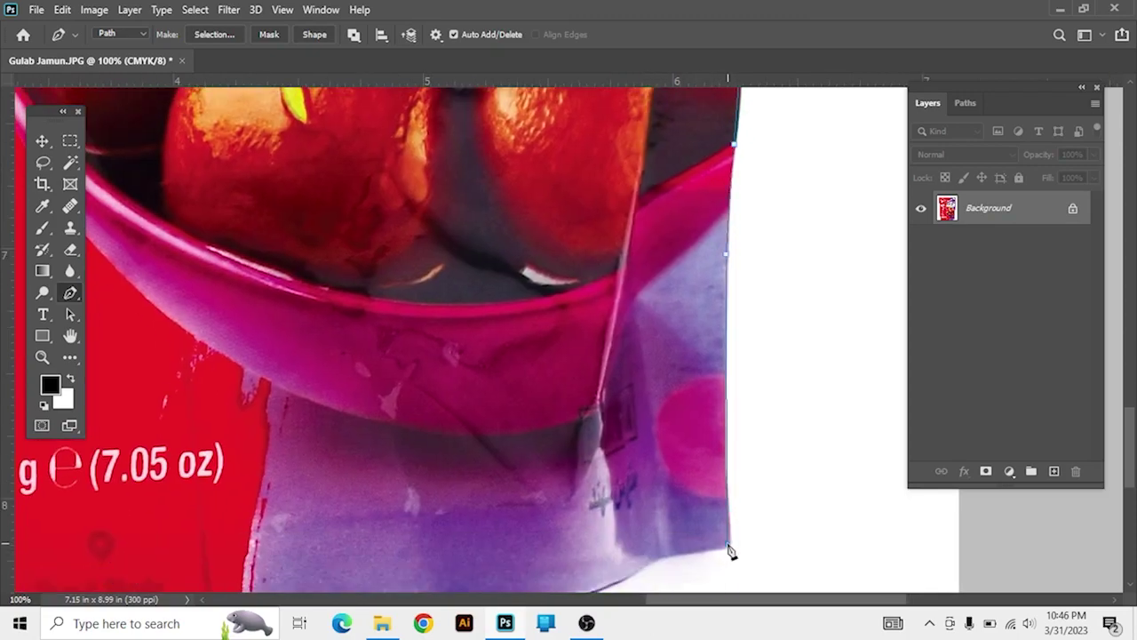
{"action": "scroll", "coordinate": [727, 399], "scroll_direction": "down", "scroll_amount": 3}
{"action": "scroll", "coordinate": [711, 311], "scroll_direction": "down", "scroll_amount": 2}
{"action": "left_click_drag", "start_coordinate": [658, 336], "coordinate": [619, 375]}
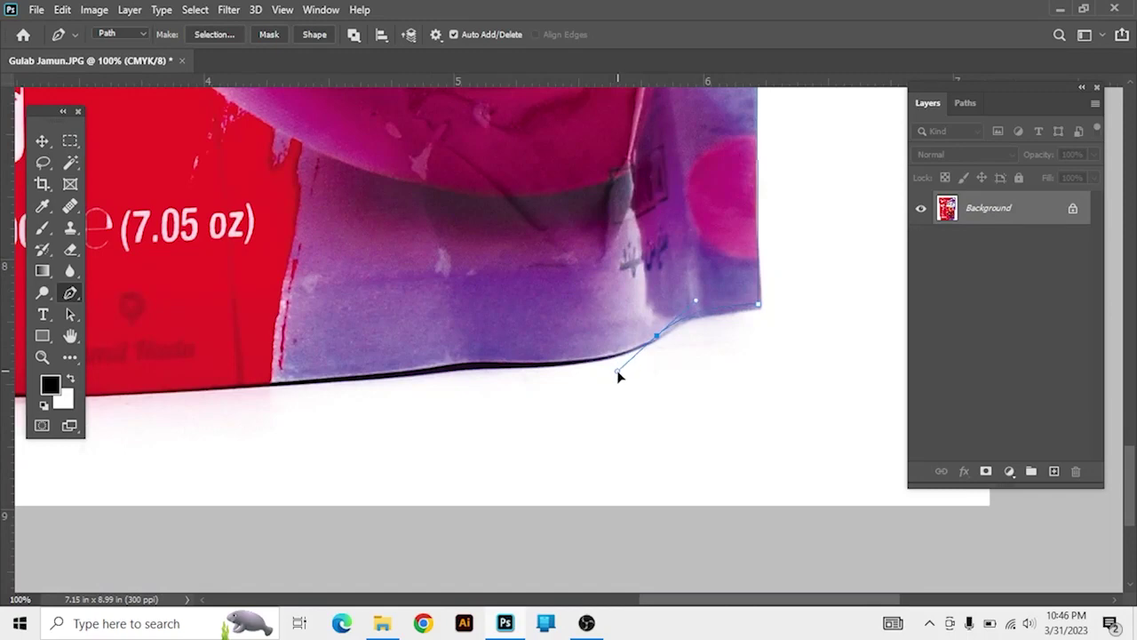
{"action": "left_click", "coordinate": [658, 338]}
Trace curved anchors along the bag's bottom edge toward the bottom-left.
{"action": "left_click_drag", "start_coordinate": [487, 360], "coordinate": [386, 359]}
{"action": "left_click_drag", "start_coordinate": [386, 359], "coordinate": [367, 350]}
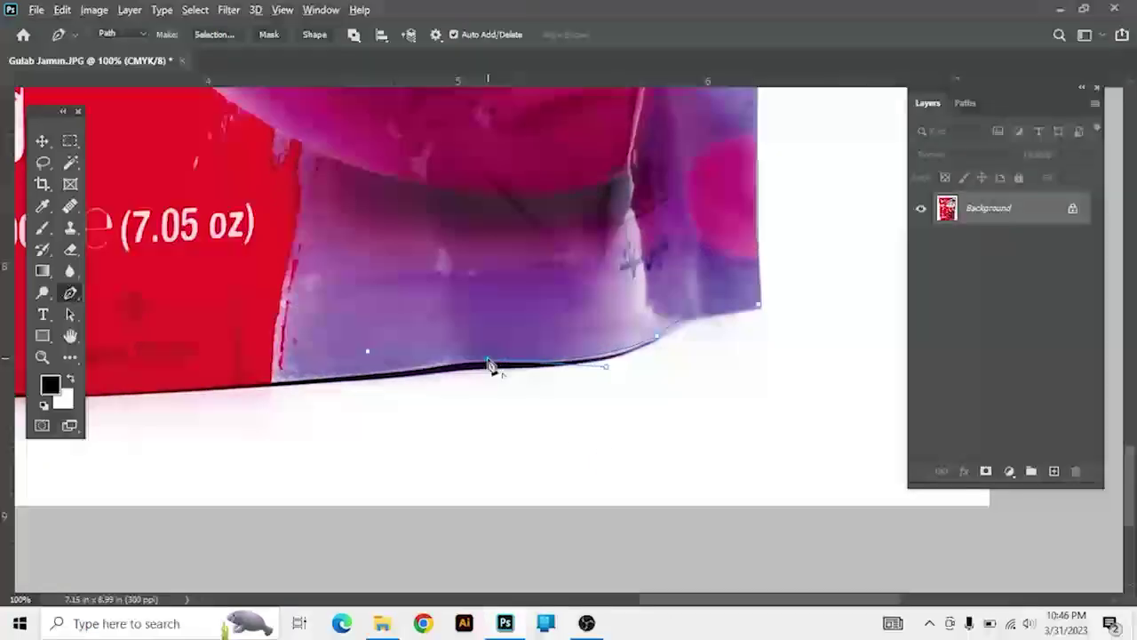
{"action": "left_click_drag", "start_coordinate": [515, 431], "coordinate": [841, 429]}
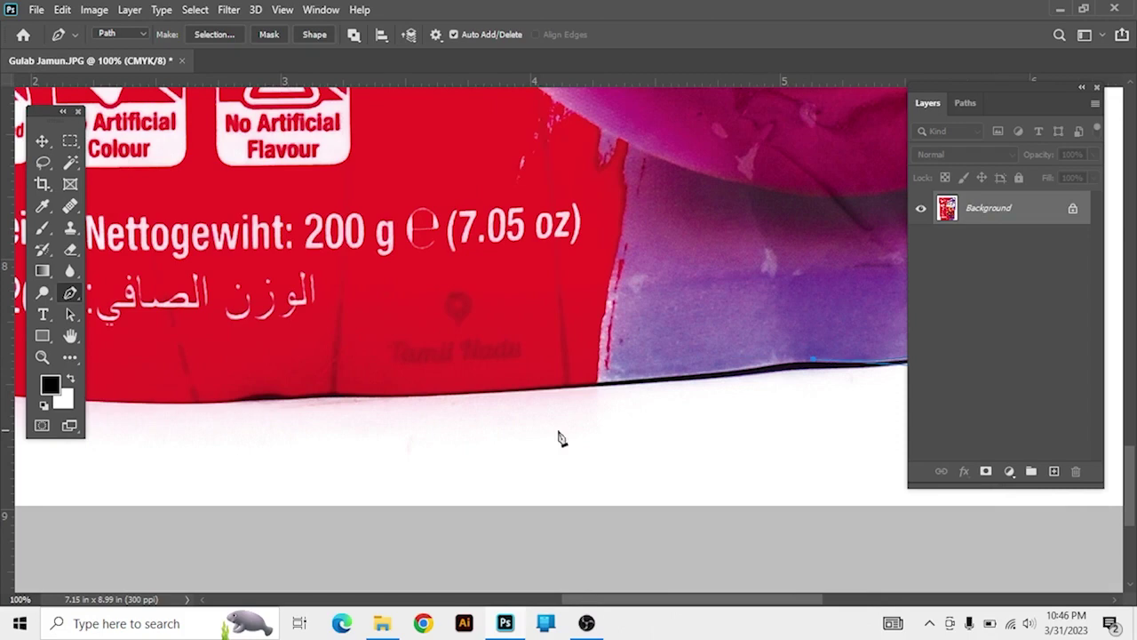
{"action": "left_click", "coordinate": [442, 394]}
{"action": "mouse_move", "coordinate": [443, 400]}
{"action": "left_mouse_down"}
{"action": "mouse_move", "coordinate": [521, 444]}
{"action": "mouse_move", "coordinate": [731, 472]}
{"action": "left_mouse_up"}
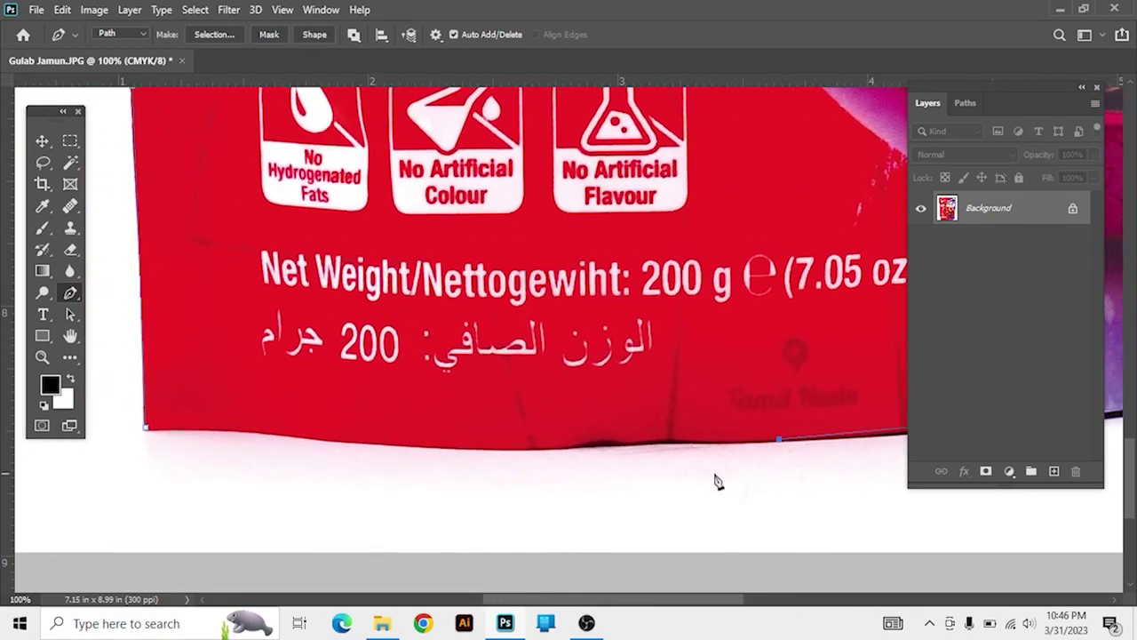
{"action": "left_click_drag", "start_coordinate": [531, 449], "coordinate": [497, 454]}
{"action": "left_click_drag", "start_coordinate": [300, 435], "coordinate": [275, 433]}
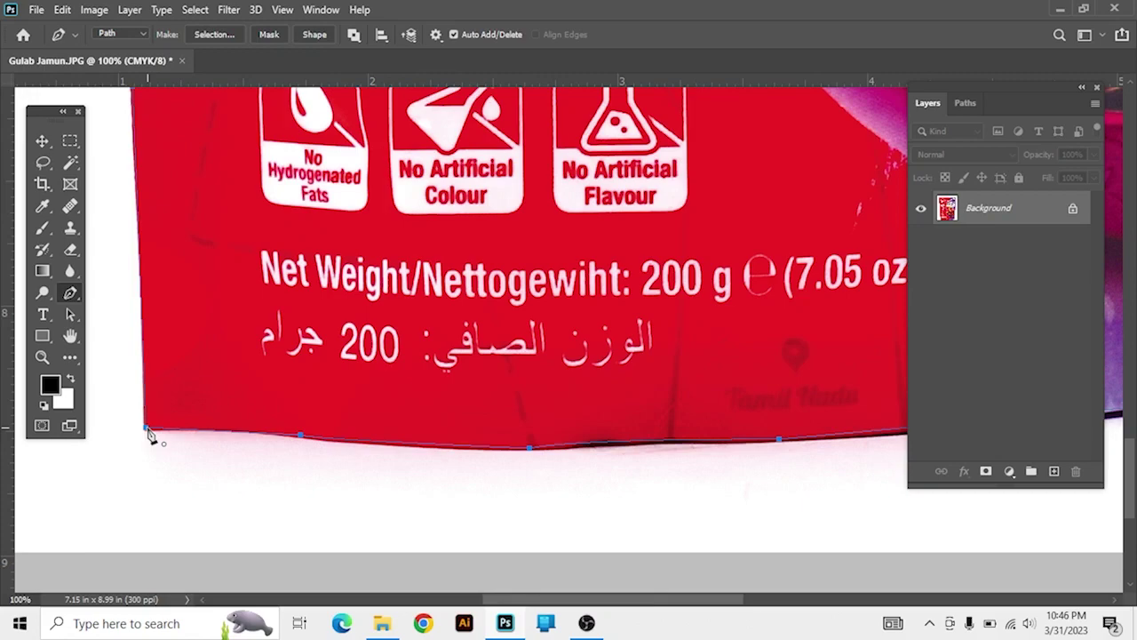
Zoom out to view the whole package with its closed outline.
{"action": "key", "text": "ctrl+minus"}
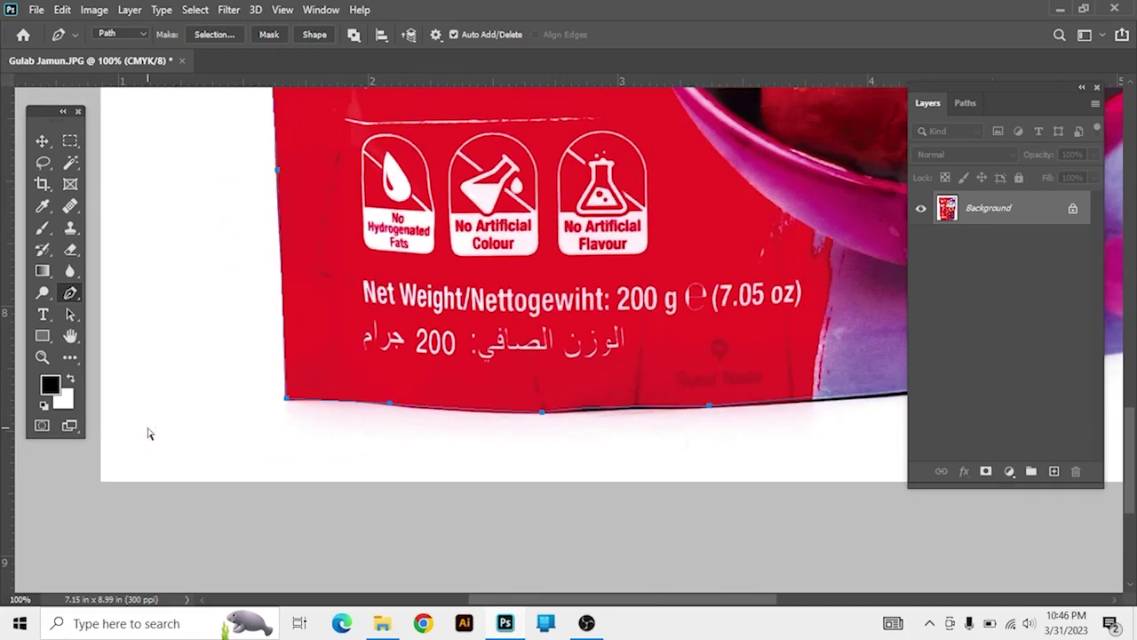
{"action": "key", "text": "ctrl+minus"}
{"action": "key", "text": "ctrl+minus"}
{"action": "key", "text": "ctrl+minus"}
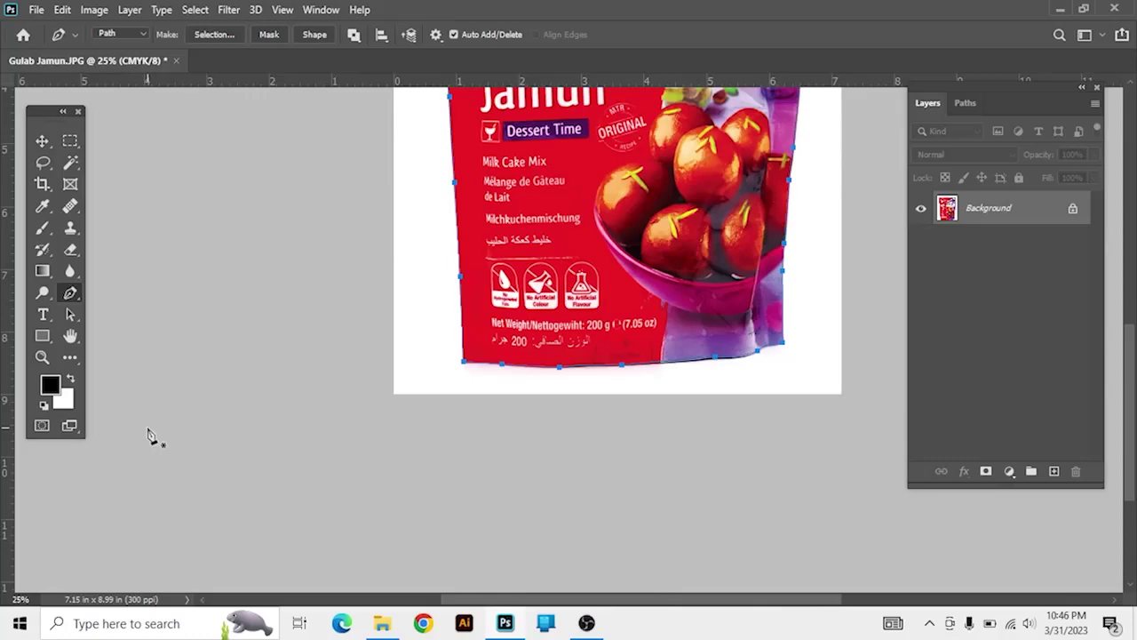
{"action": "scroll", "coordinate": [151, 431], "scroll_direction": "up", "scroll_amount": 3}
{"action": "scroll", "coordinate": [158, 428], "scroll_direction": "up", "scroll_amount": 3}
{"action": "scroll", "coordinate": [158, 428], "scroll_direction": "up", "scroll_amount": 2}
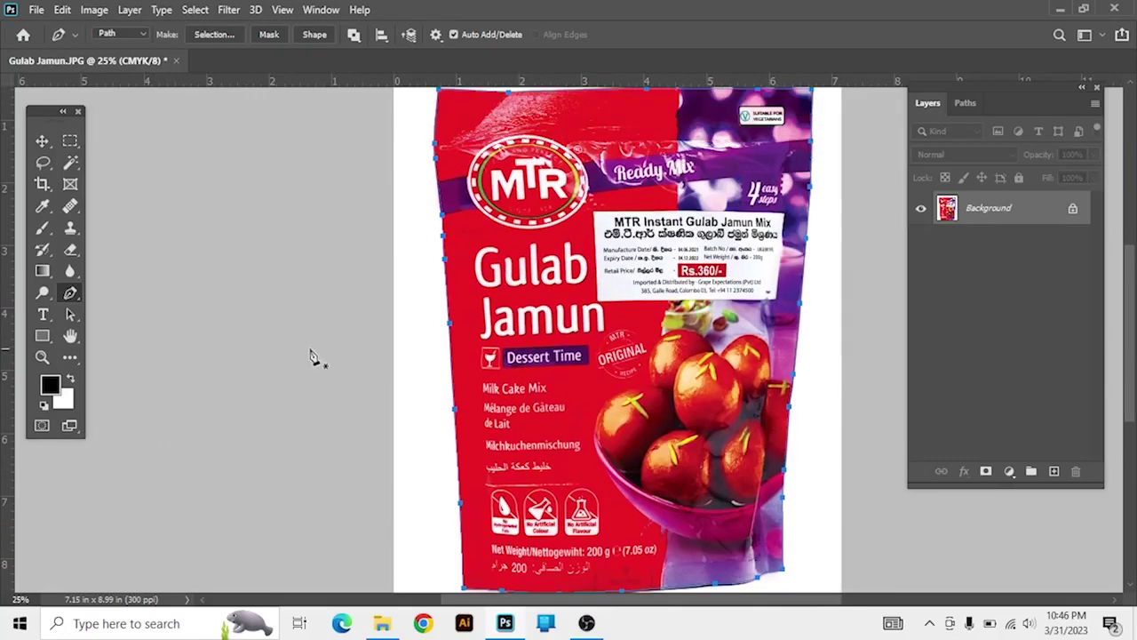
{"action": "right_click", "coordinate": [585, 249]}
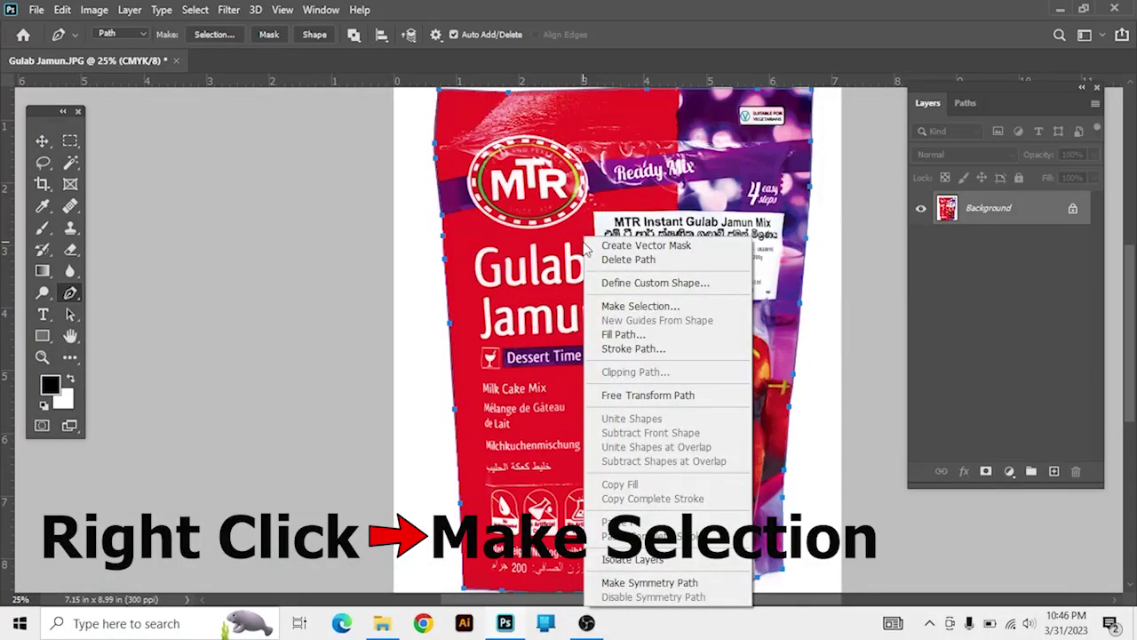
Make a new anti-aliased selection from the bag path with a 2-pixel feather radius.
{"action": "left_click", "coordinate": [637, 308]}
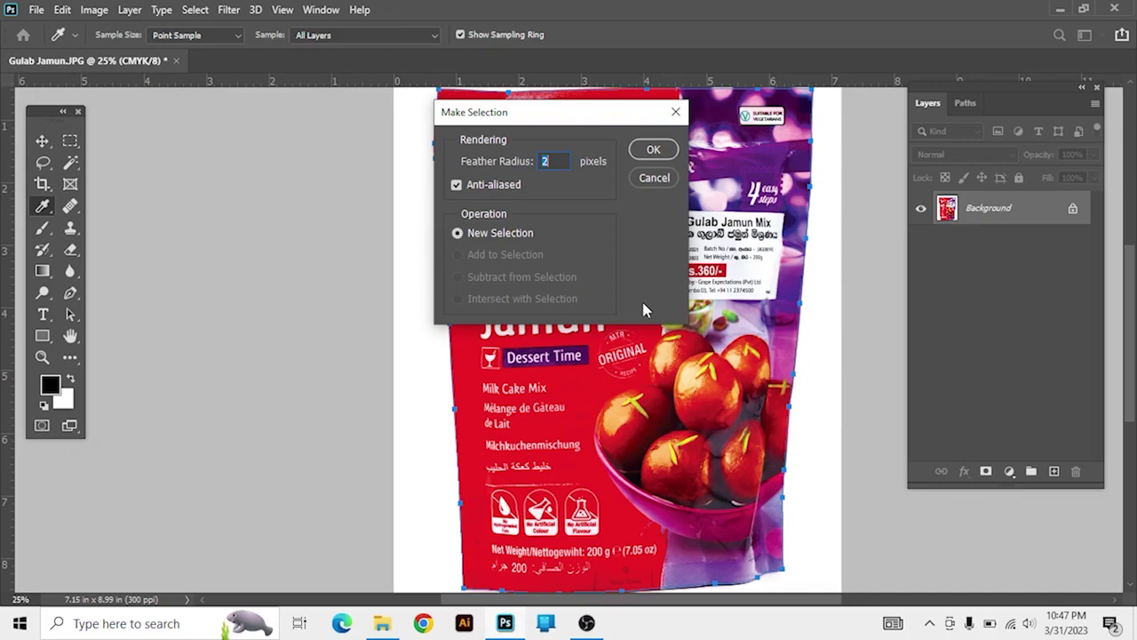
{"action": "left_click", "coordinate": [653, 151]}
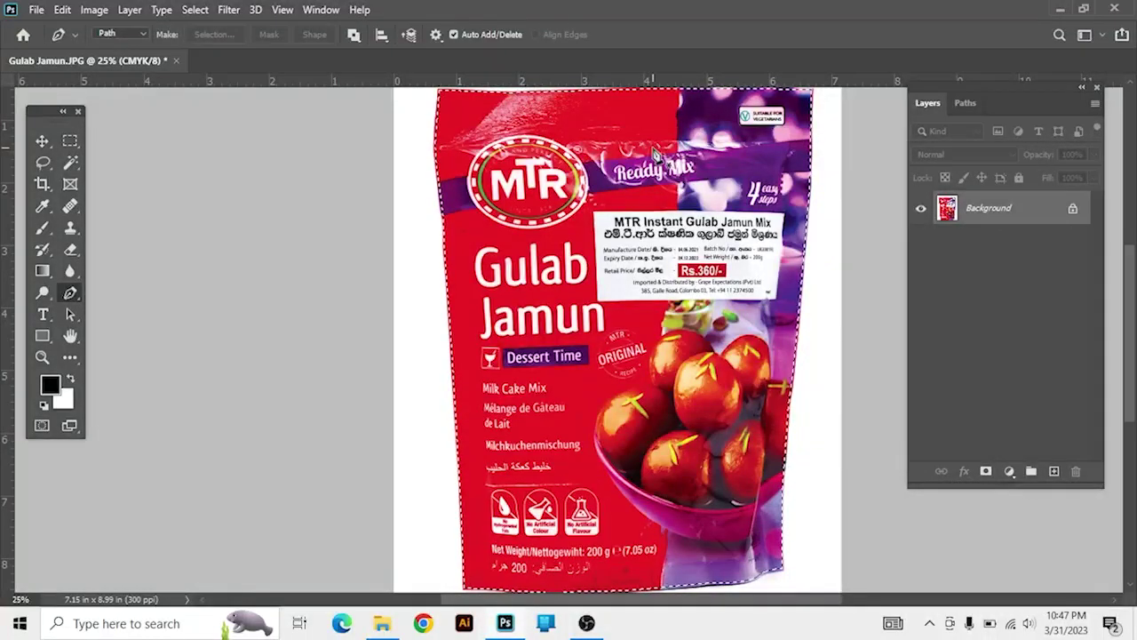
{"action": "scroll", "coordinate": [653, 178], "scroll_direction": "up", "scroll_amount": 5}
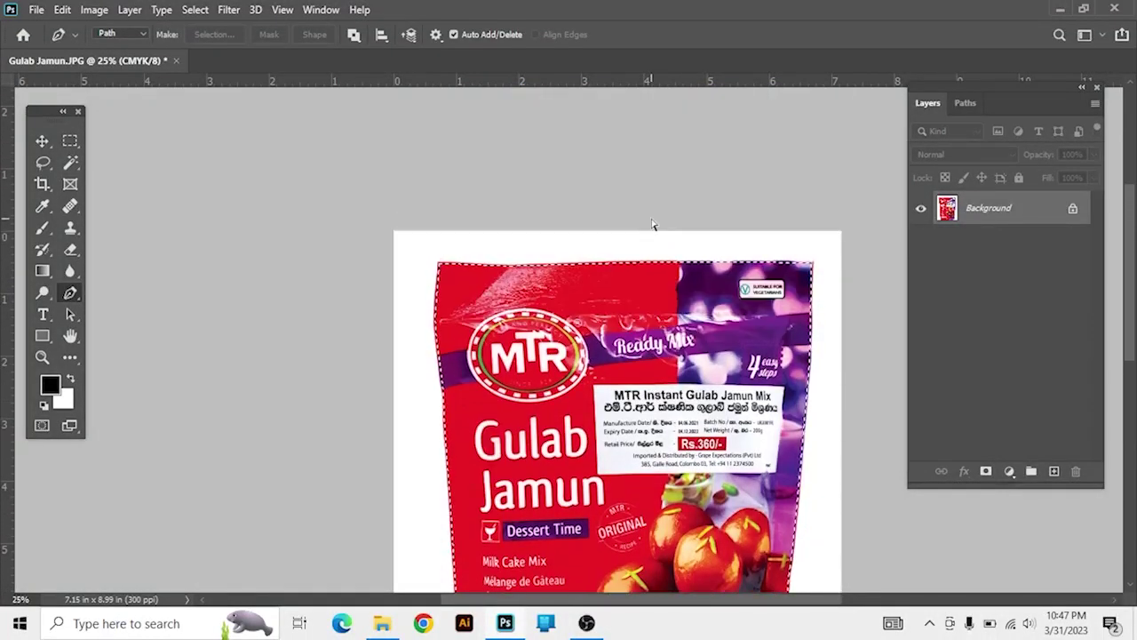
Contract the pack selection by 2 pixels with Apply effect at canvas bounds ticked.
{"action": "scroll", "coordinate": [653, 225], "scroll_direction": "up", "scroll_amount": 3}
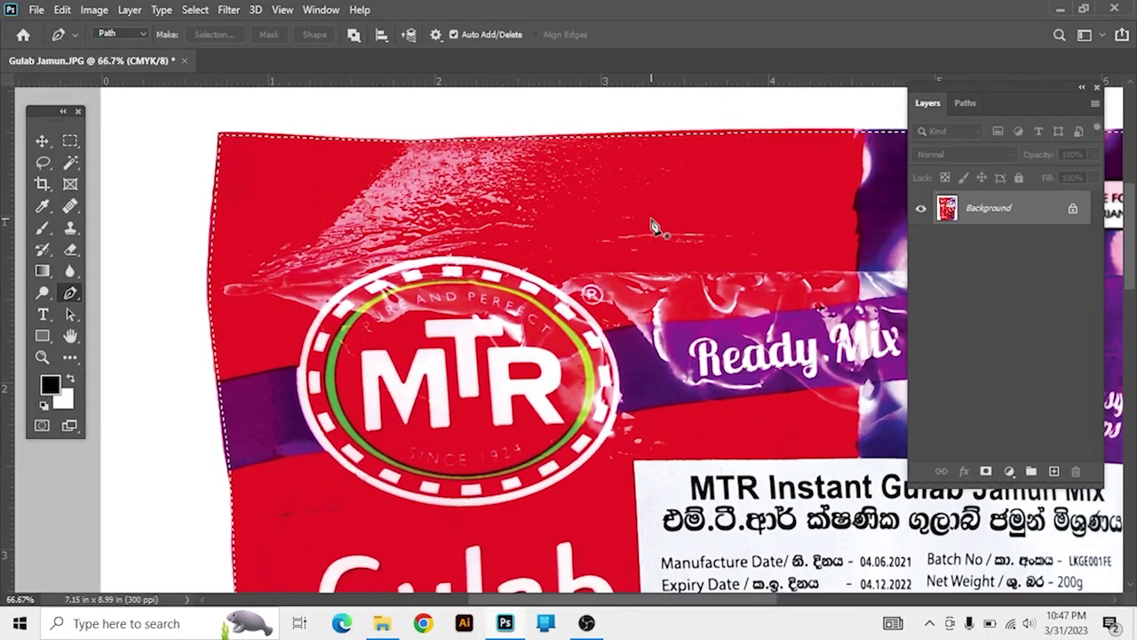
{"action": "scroll", "coordinate": [653, 225], "scroll_direction": "up", "scroll_amount": 2}
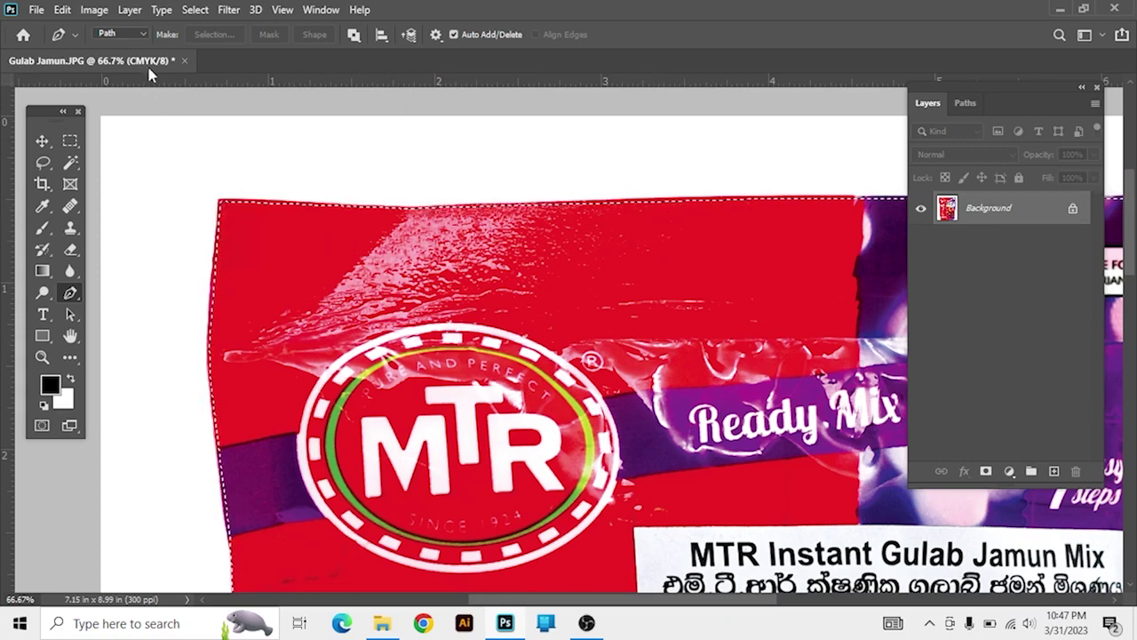
{"action": "left_click", "coordinate": [194, 10]}
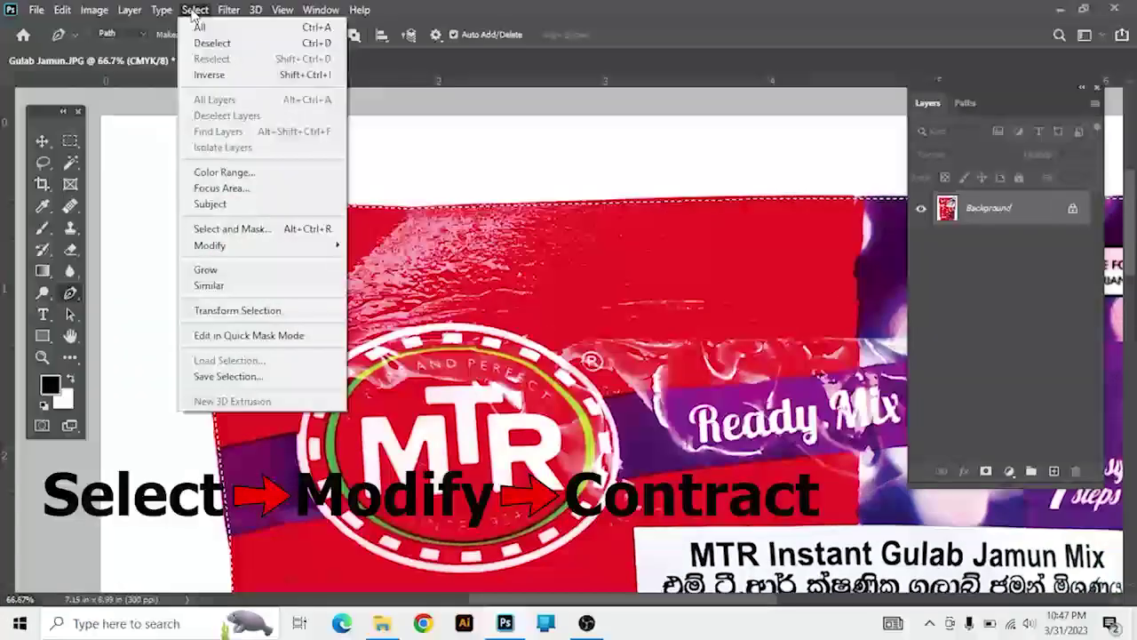
{"action": "mouse_move", "coordinate": [211, 245]}
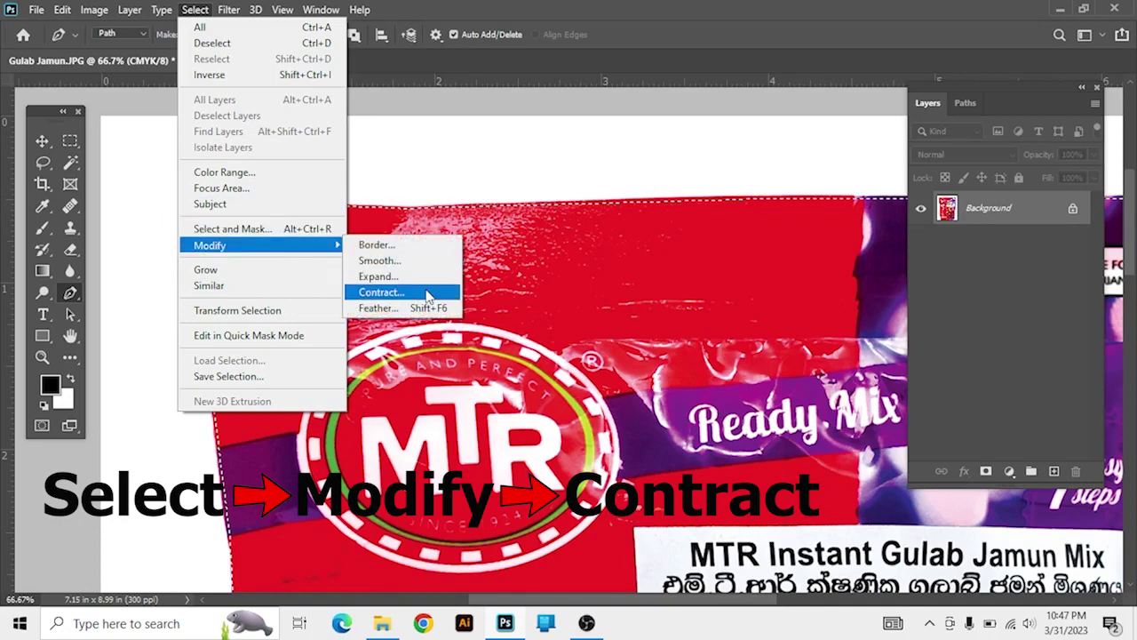
{"action": "left_click", "coordinate": [426, 293]}
{"action": "left_click_drag", "start_coordinate": [548, 164], "coordinate": [640, 332]}
{"action": "type", "text": "2"}
{"action": "left_click", "coordinate": [546, 384]}
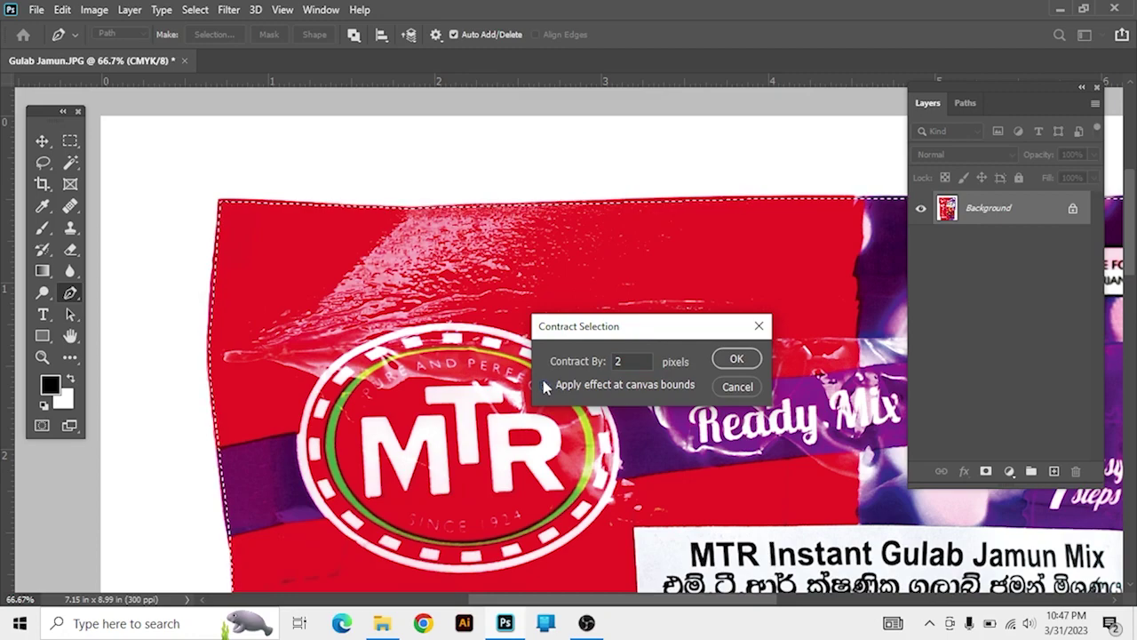
{"action": "left_click", "coordinate": [735, 363]}
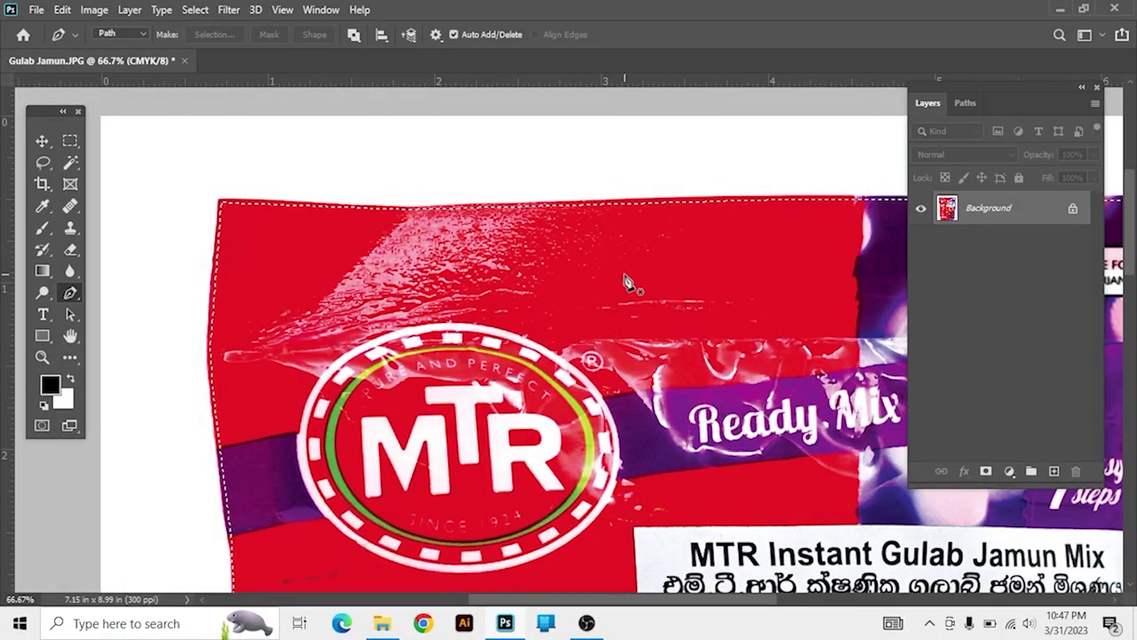
{"action": "key", "text": "ctrl+d"}
{"action": "key", "text": "ctrl+plus"}
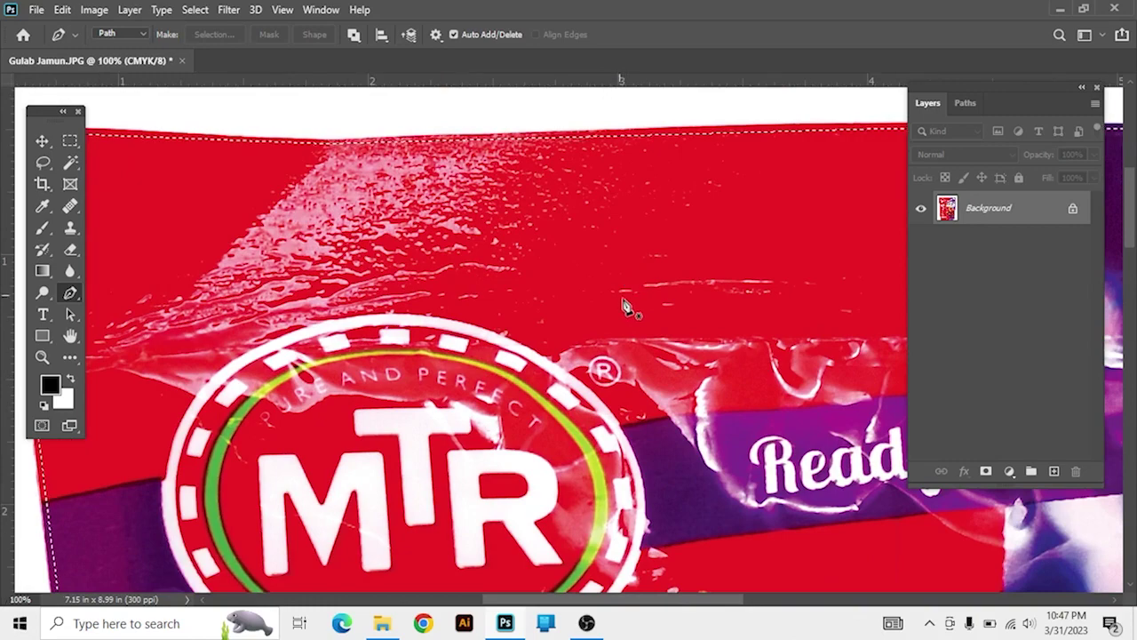
{"action": "scroll", "coordinate": [625, 282], "scroll_direction": "up", "scroll_amount": 3}
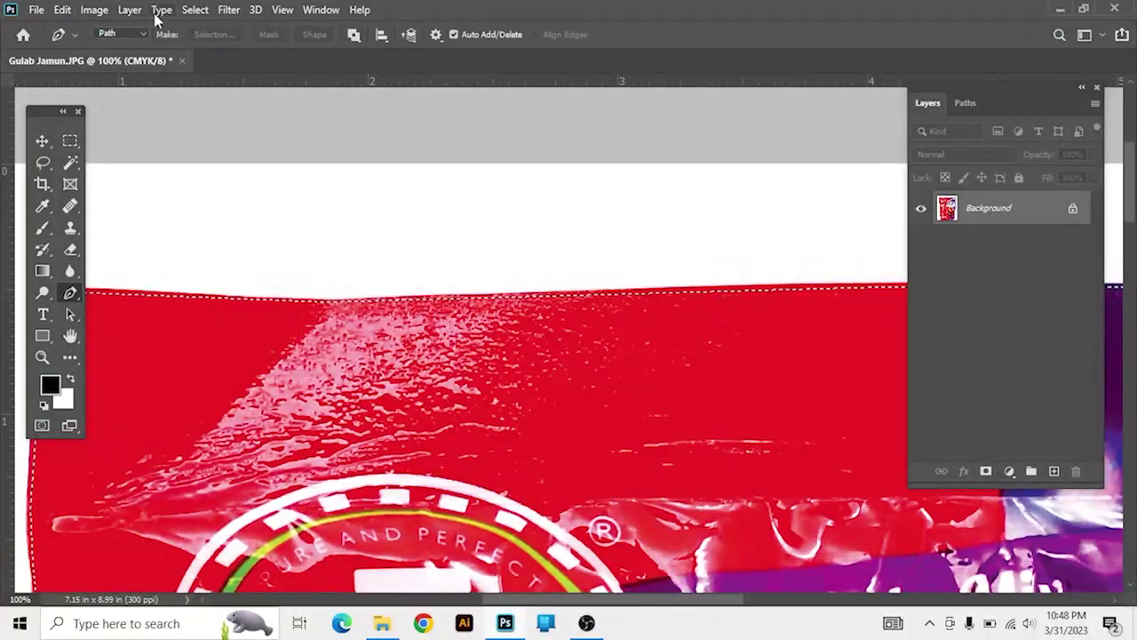
Expand the Gulab Jamun pack selection by 5 pixels using Select > Modify > Expand.
{"action": "left_click", "coordinate": [194, 10]}
{"action": "left_click", "coordinate": [195, 10]}
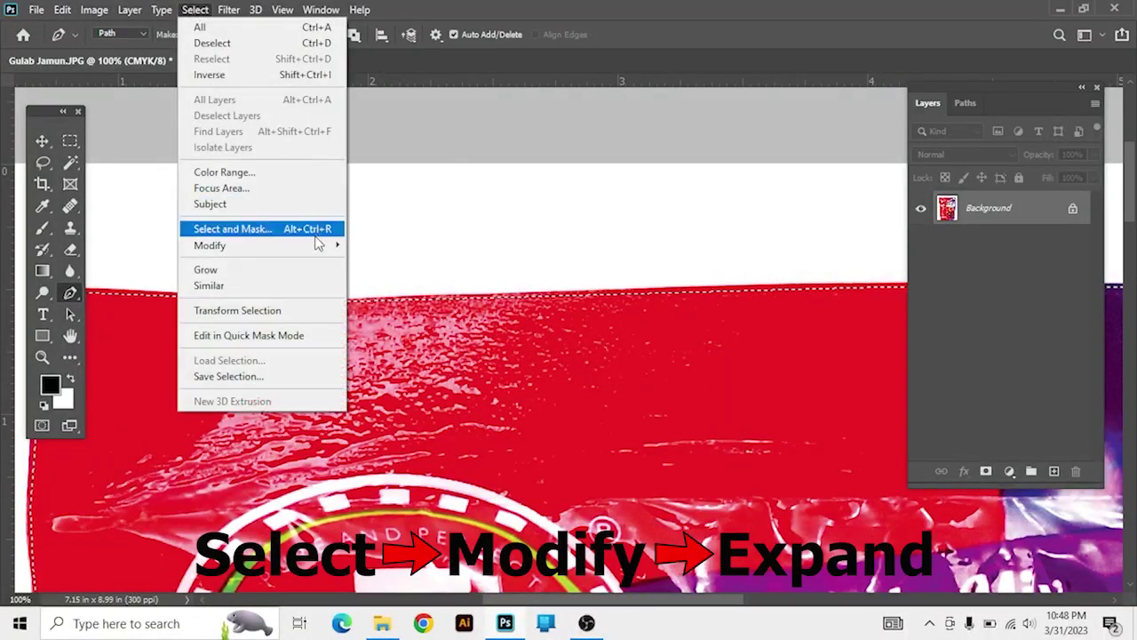
{"action": "left_click", "coordinate": [380, 279]}
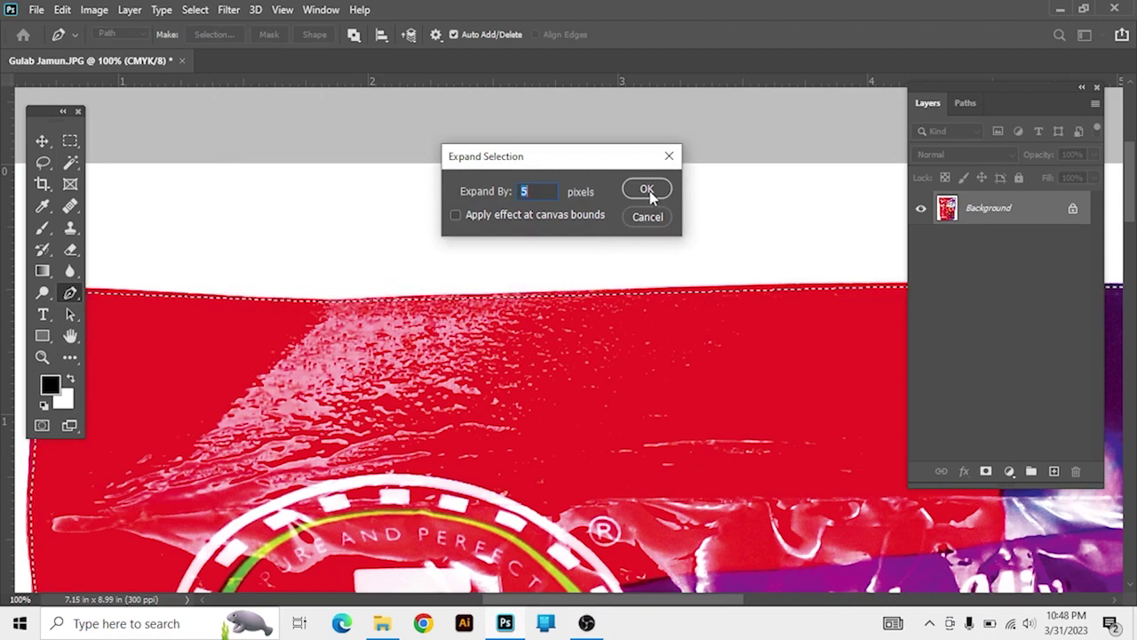
{"action": "left_click", "coordinate": [648, 191]}
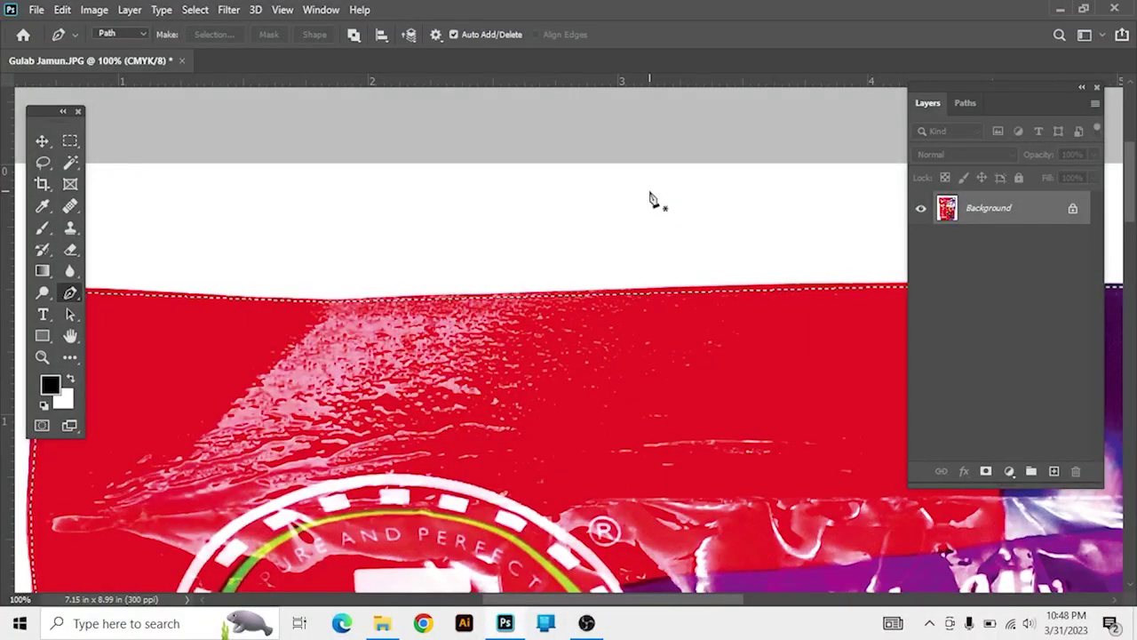
Copy the selected pack onto a new Layer 1 with Ctrl+J.
{"action": "key", "text": "ctrl+minus"}
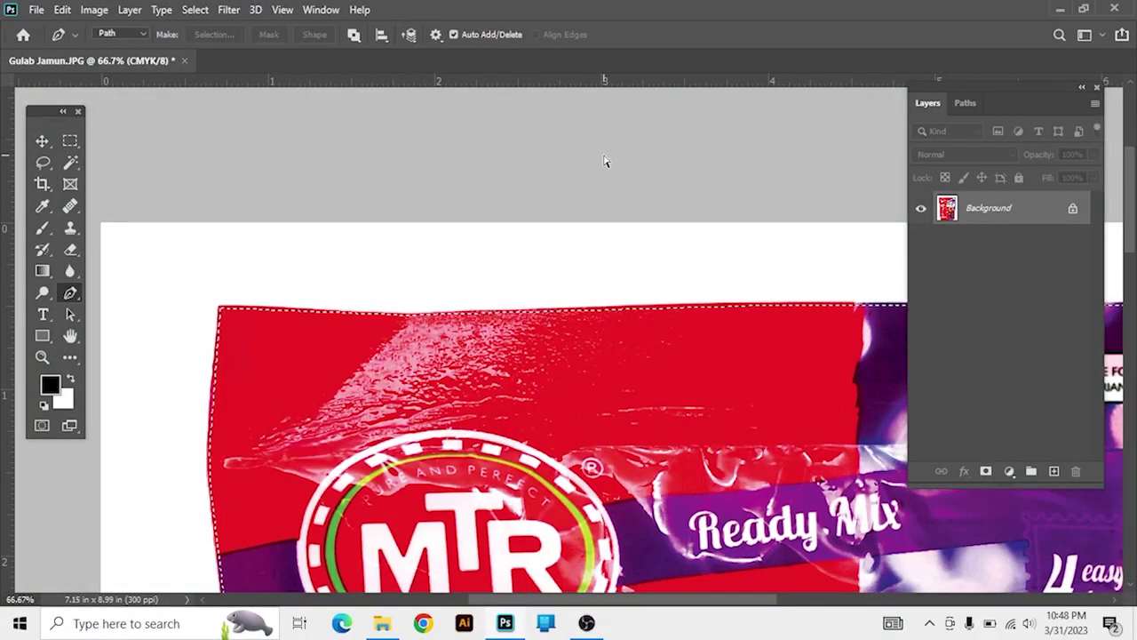
{"action": "key", "text": "ctrl+minus"}
{"action": "key", "text": "ctrl+minus"}
{"action": "key", "text": "ctrl+minus"}
{"action": "key", "text": "ctrl+minus"}
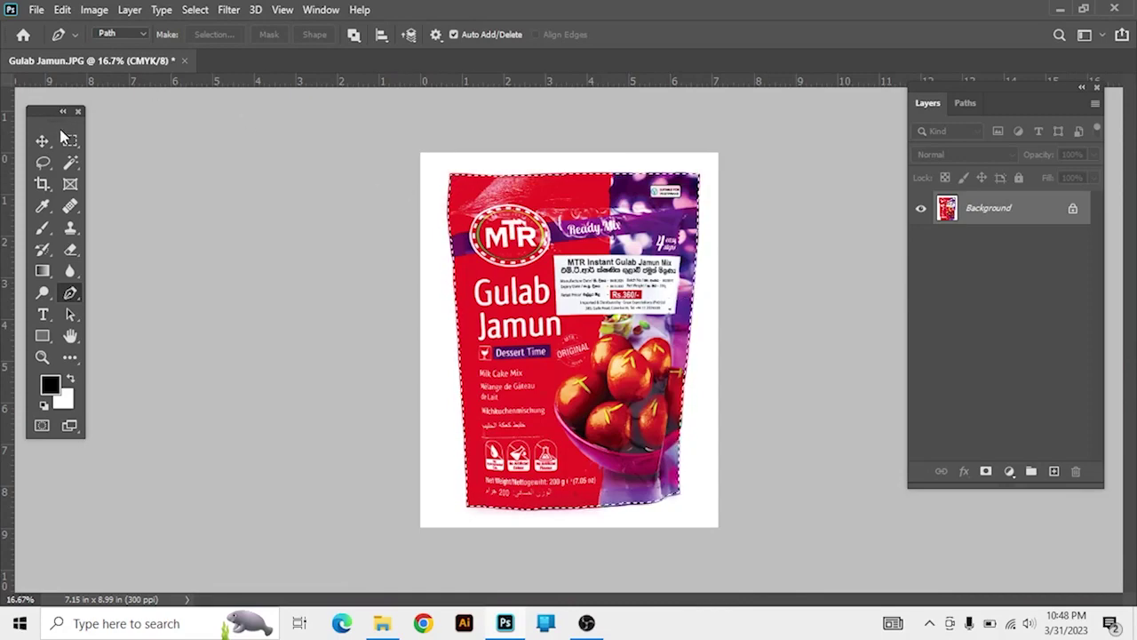
{"action": "left_click", "coordinate": [43, 142]}
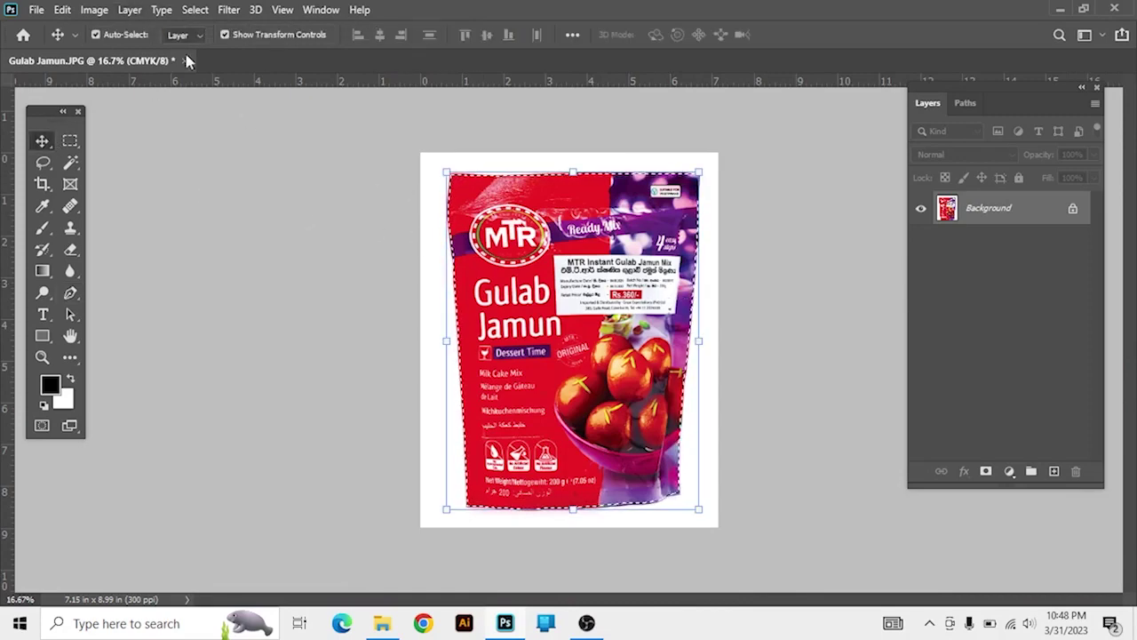
{"action": "key", "text": "ctrl"}
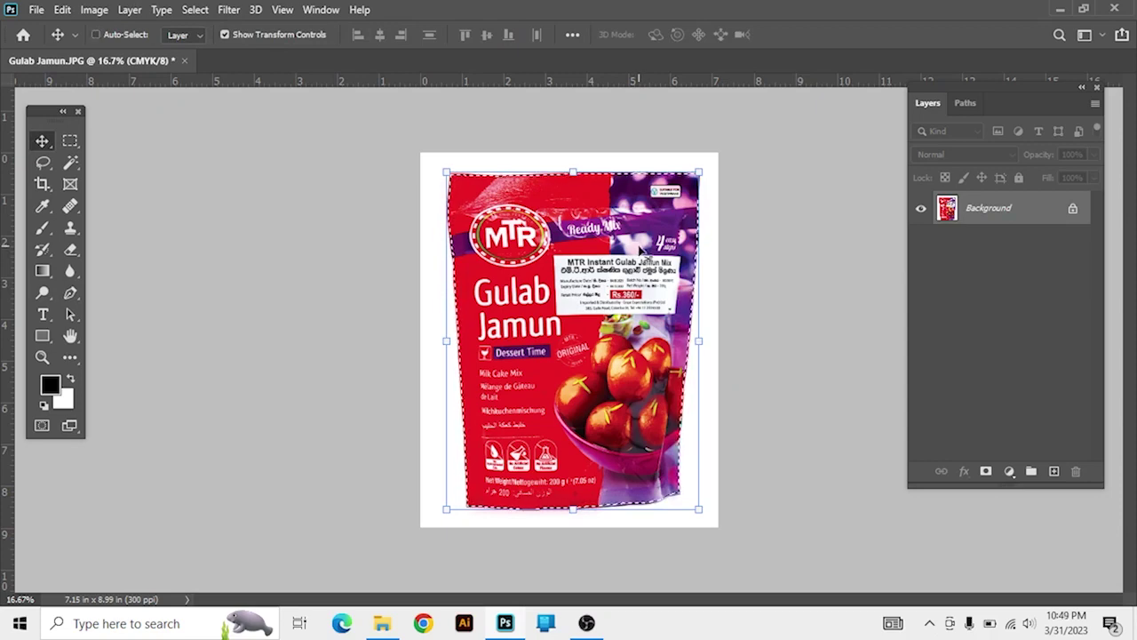
{"action": "key", "text": "ctrl+j"}
Hide and delete the Background layer, leaving Layer 1 on transparency.
{"action": "left_click", "coordinate": [921, 244]}
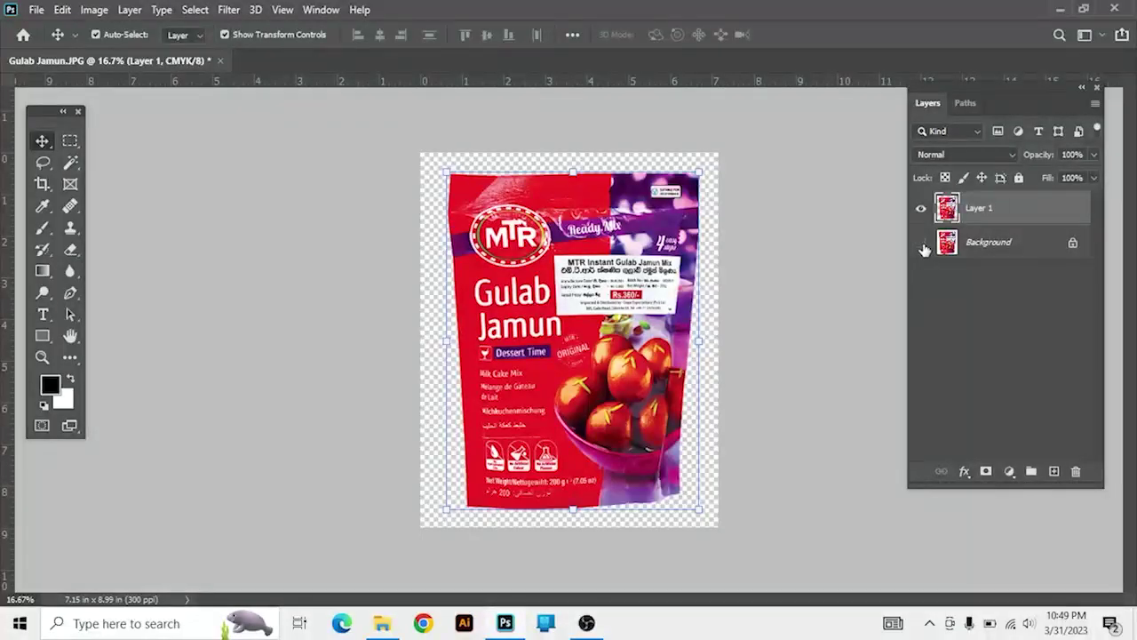
{"action": "left_click", "coordinate": [769, 278]}
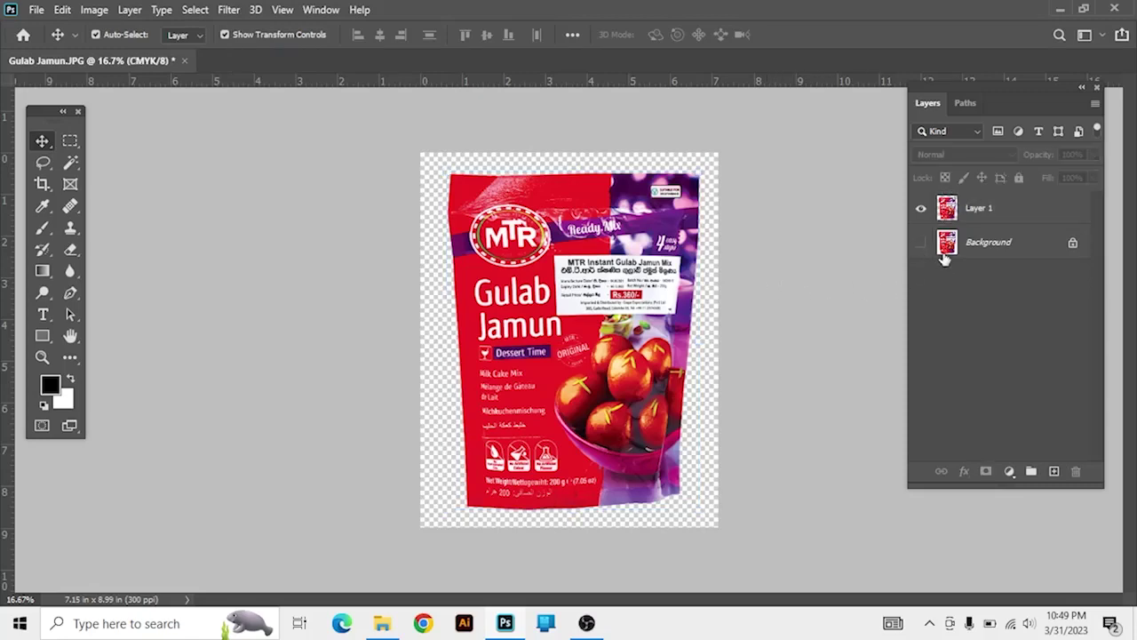
{"action": "left_click", "coordinate": [996, 251]}
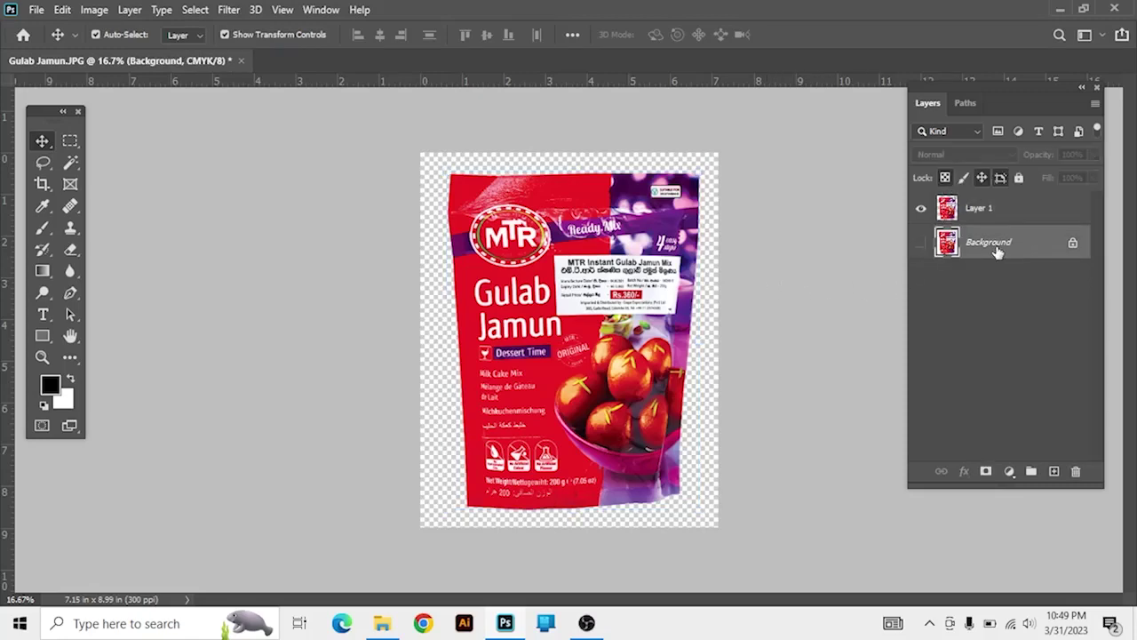
{"action": "left_click", "coordinate": [1077, 473]}
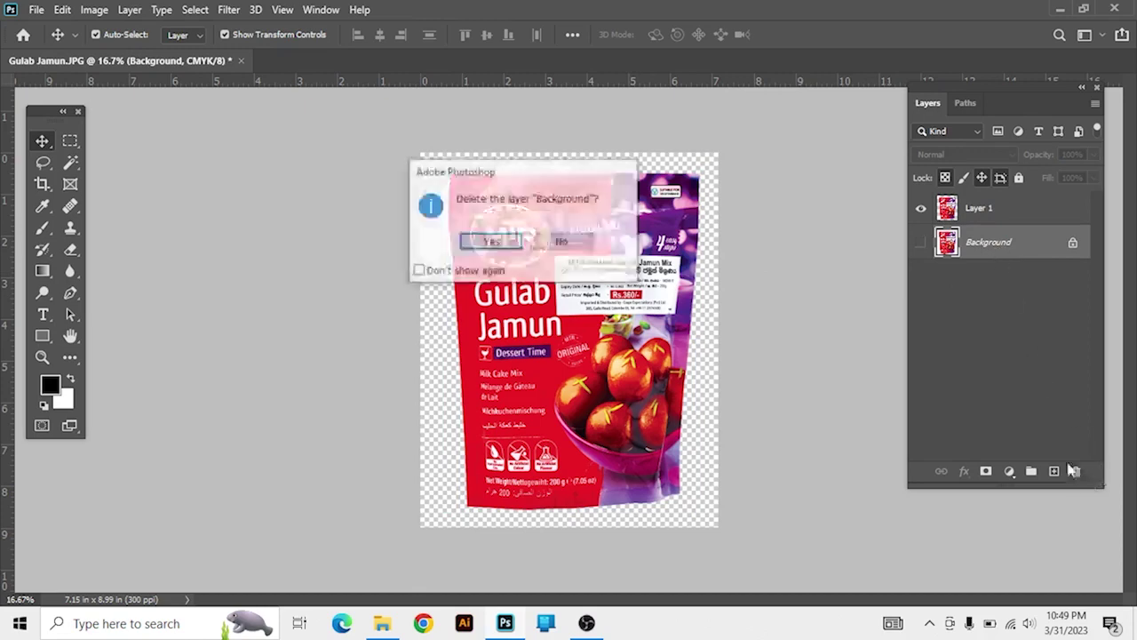
{"action": "left_click", "coordinate": [495, 242]}
{"action": "left_click", "coordinate": [812, 281]}
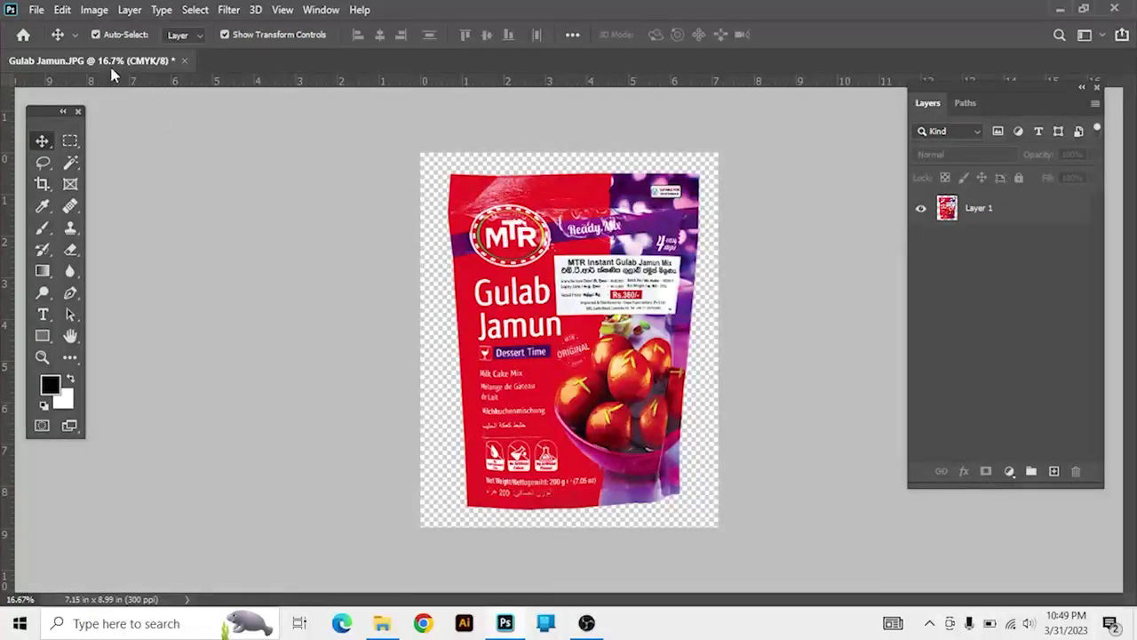
Save the cut-out as Gulab Jamun TIFF in Desktop\Photoshop, accepting the TIFF options.
{"action": "left_click", "coordinate": [37, 10]}
{"action": "left_click", "coordinate": [125, 212]}
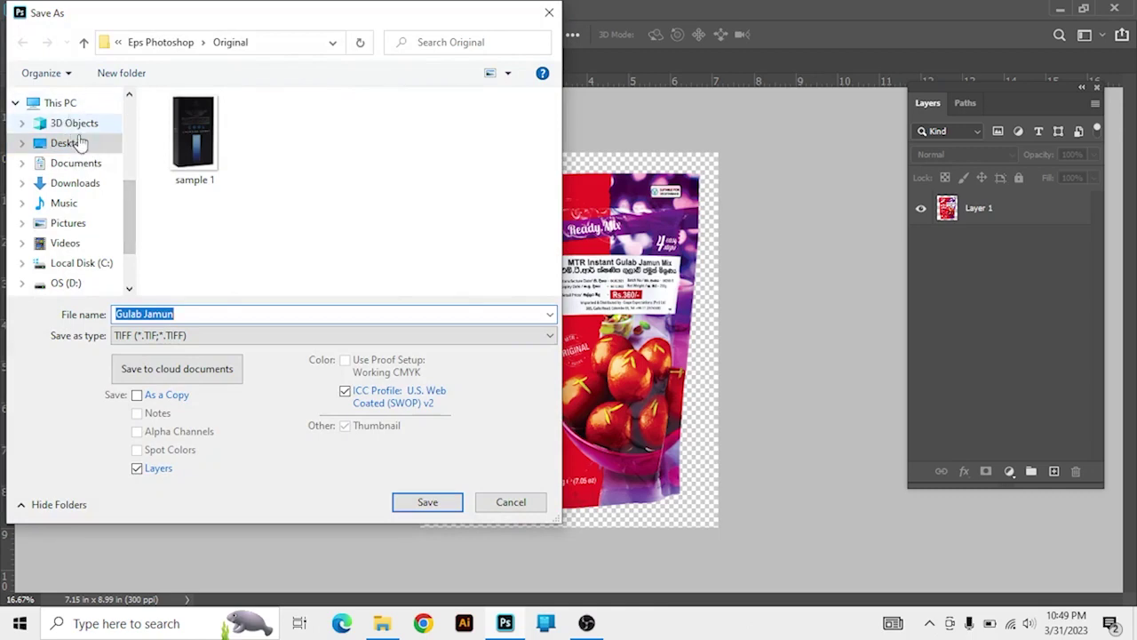
{"action": "left_click", "coordinate": [74, 145]}
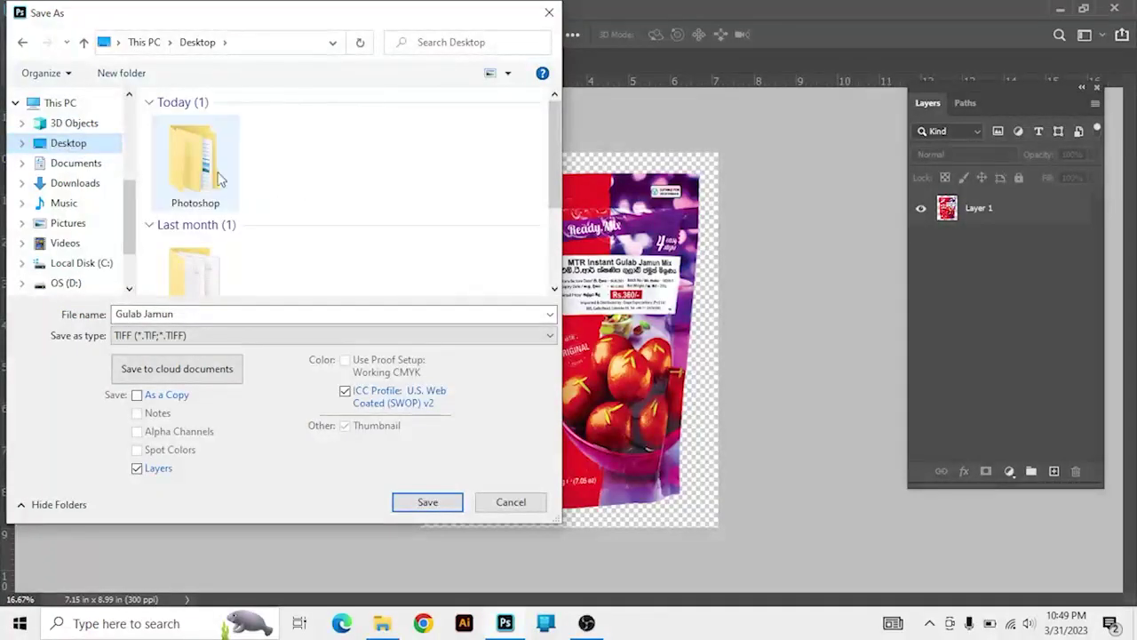
{"action": "double_click", "coordinate": [213, 174]}
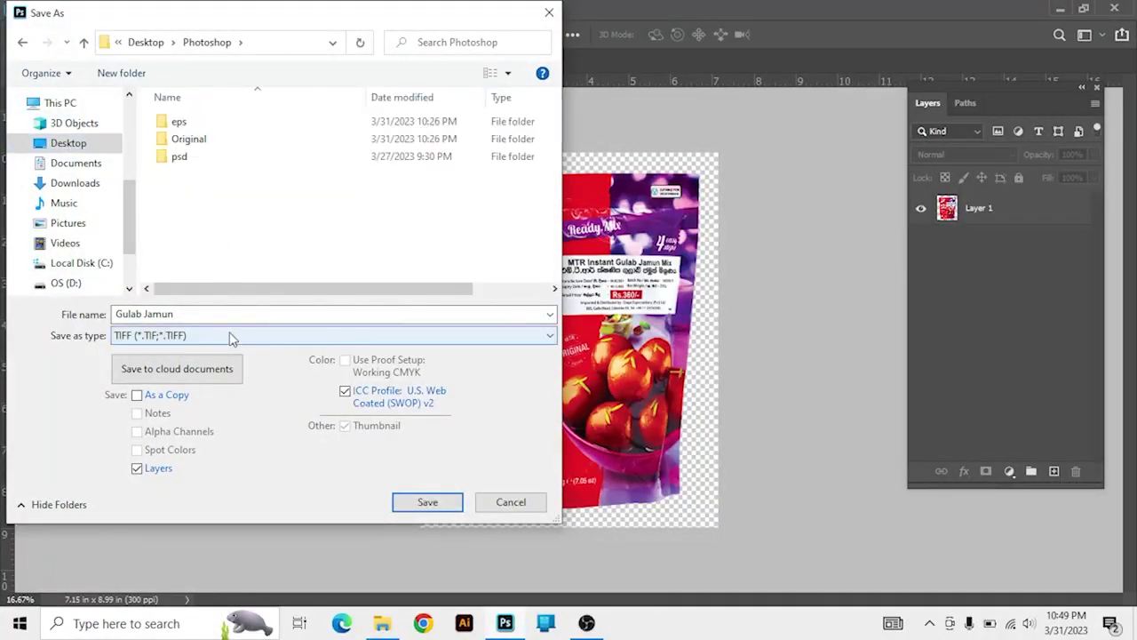
{"action": "left_click", "coordinate": [428, 502]}
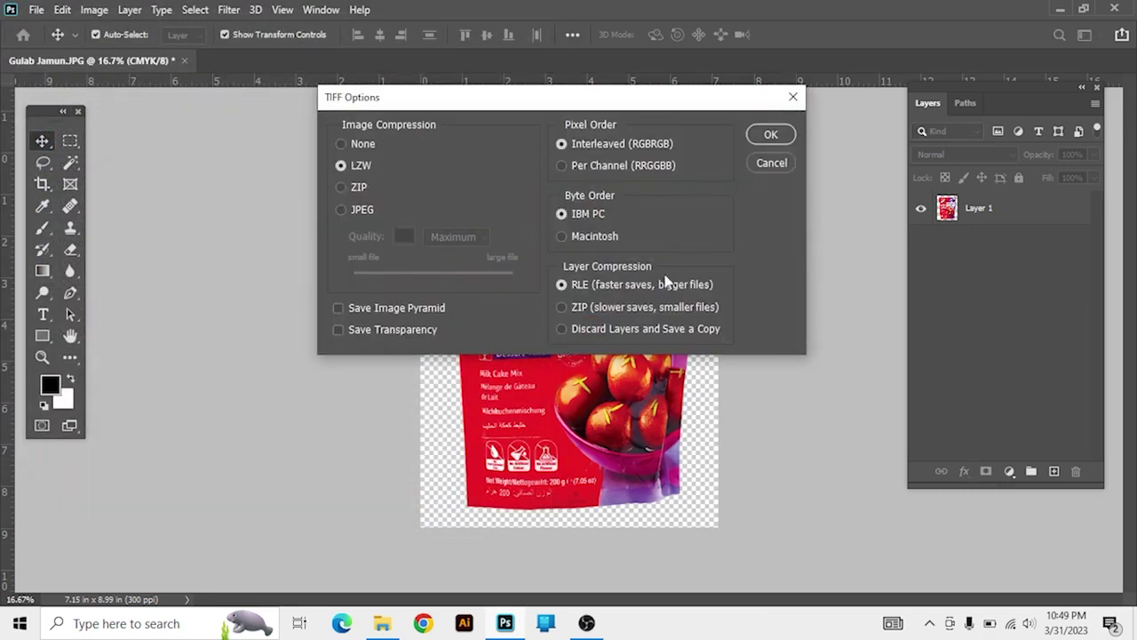
{"action": "left_click", "coordinate": [764, 139]}
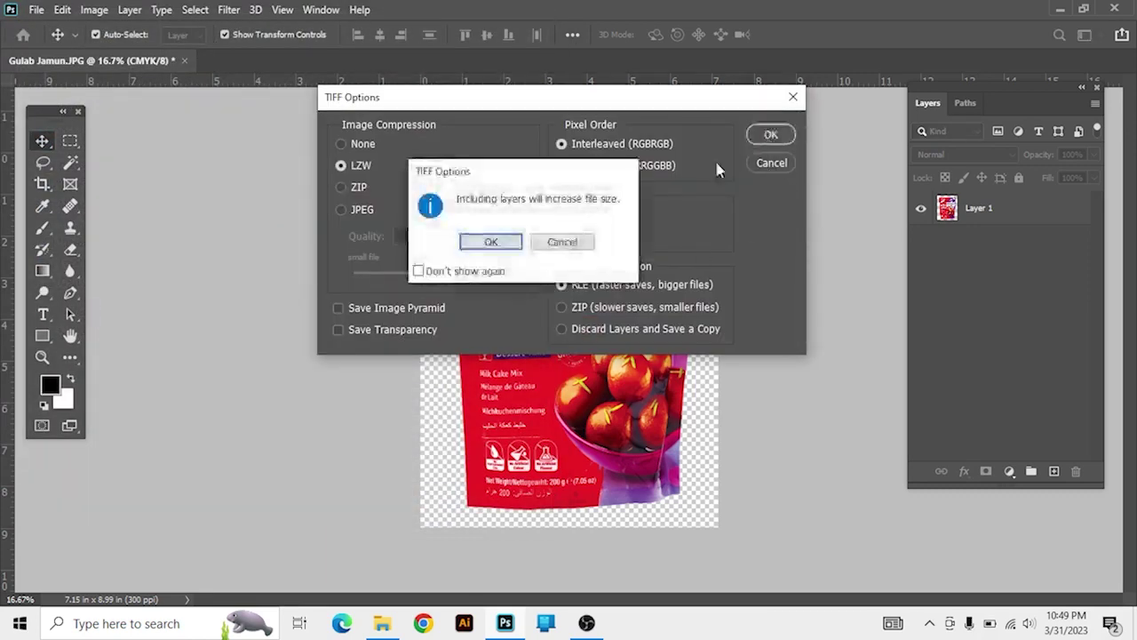
{"action": "left_click", "coordinate": [492, 246]}
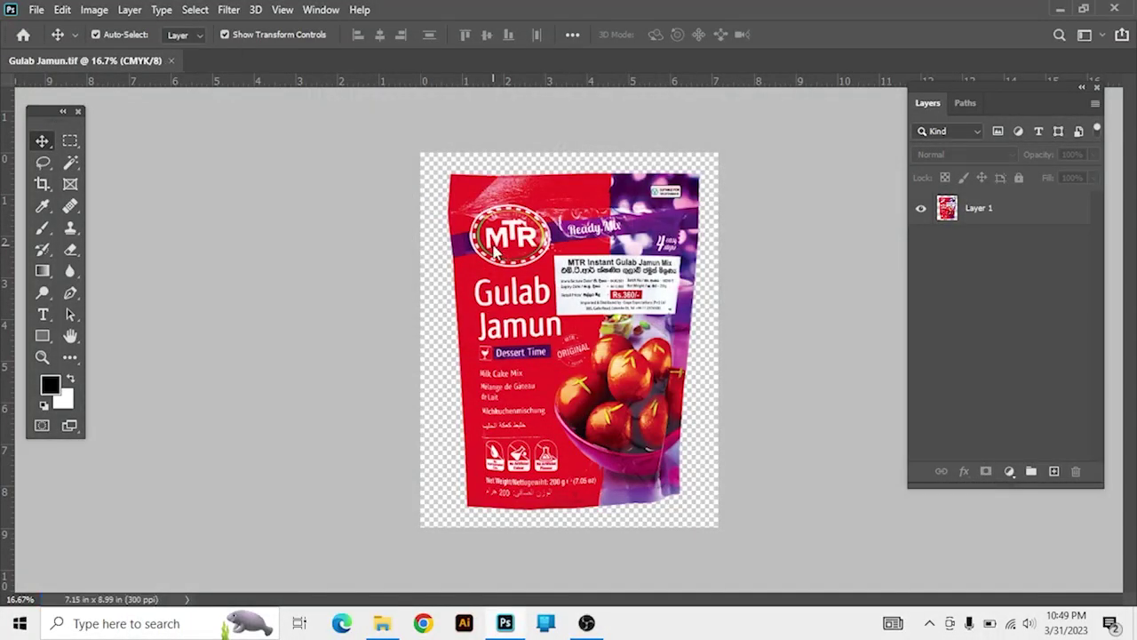
Save another copy as Gulab Jamun PSD, confirming Maximize Compatibility.
{"action": "key", "text": "ctrl+shift+s"}
{"action": "left_click", "coordinate": [274, 335]}
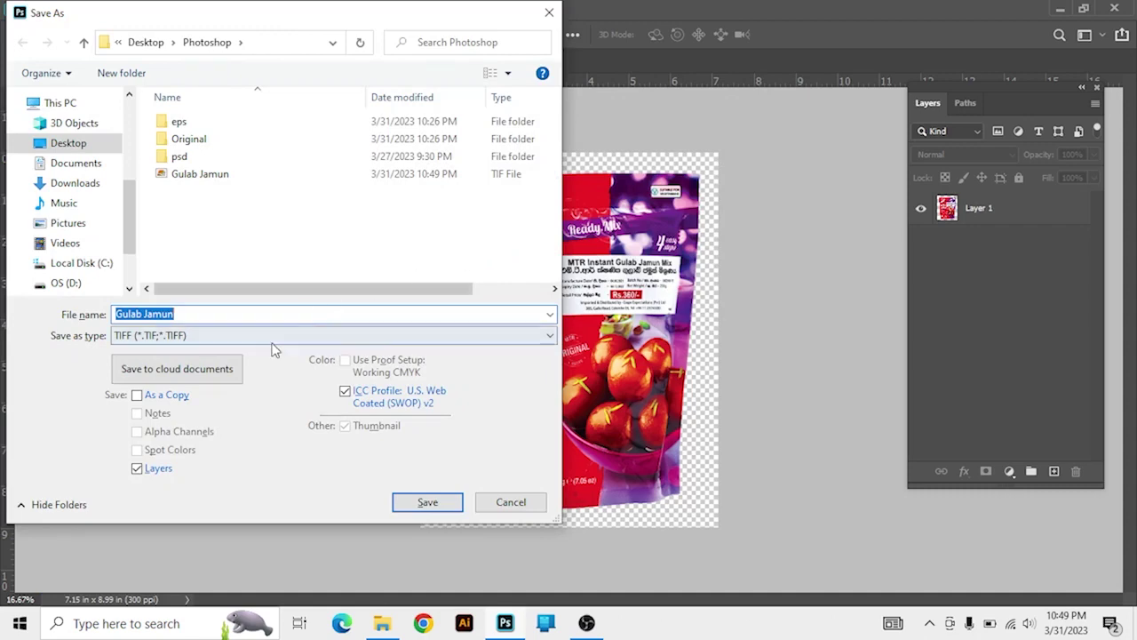
{"action": "left_click", "coordinate": [226, 349]}
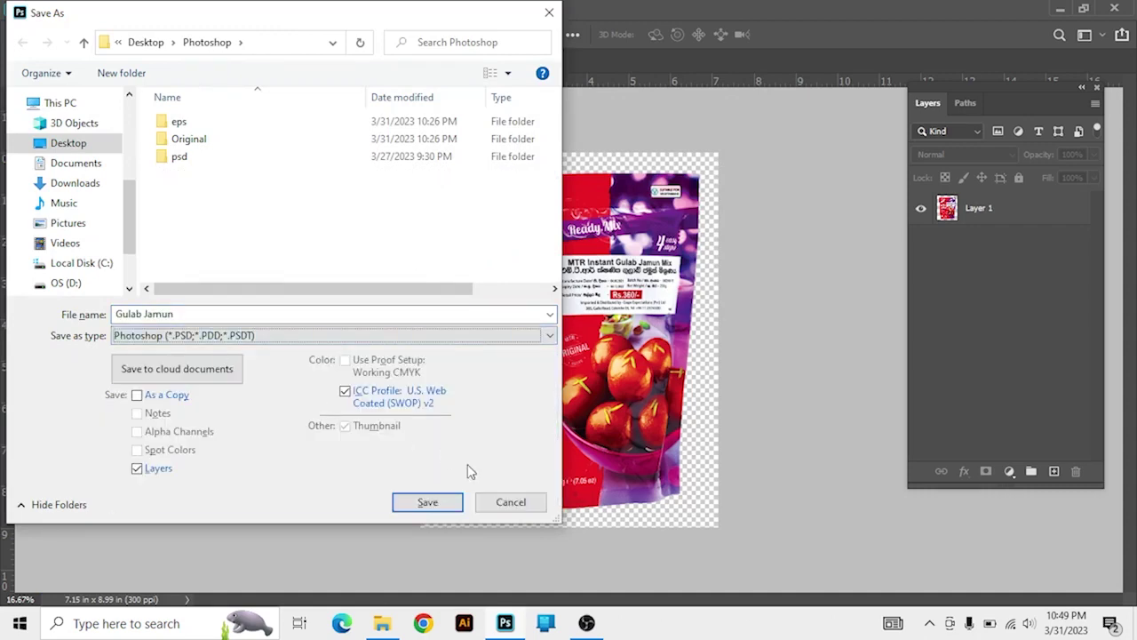
{"action": "left_click", "coordinate": [427, 502]}
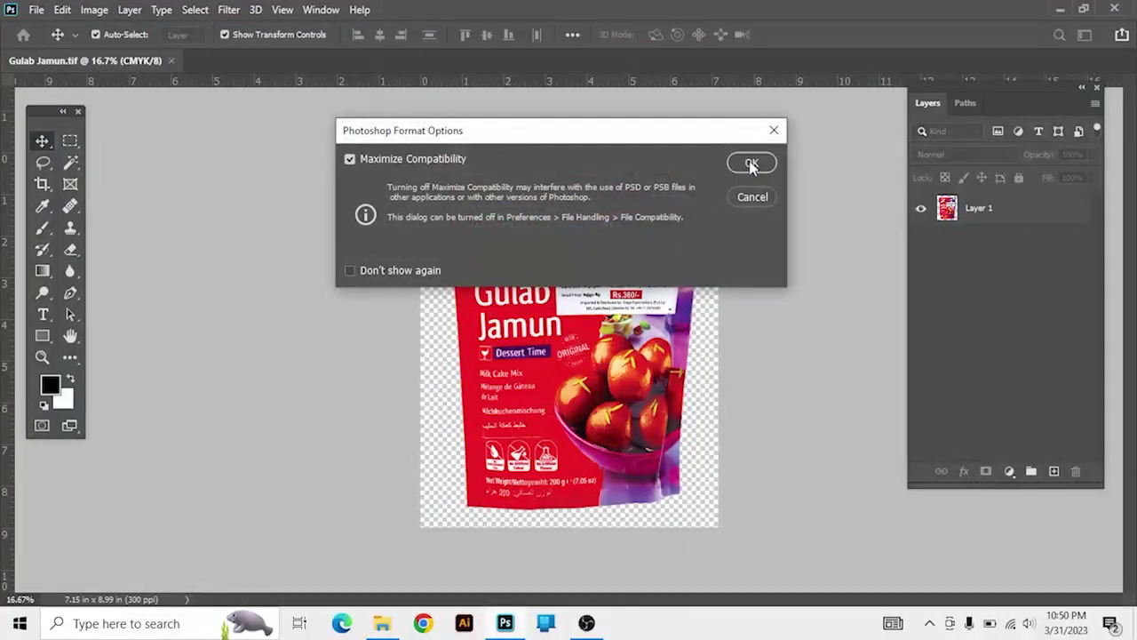
{"action": "left_click", "coordinate": [751, 163]}
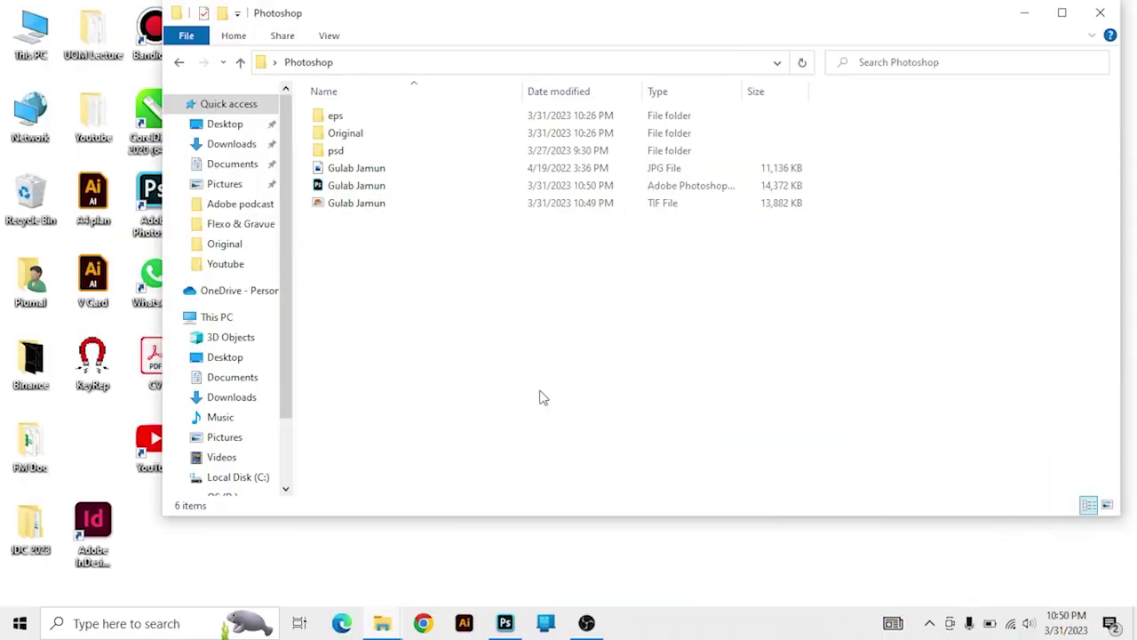
Compare the Gulab Jamun JPG and PSD files by selecting each in File Explorer.
{"action": "left_click", "coordinate": [364, 171]}
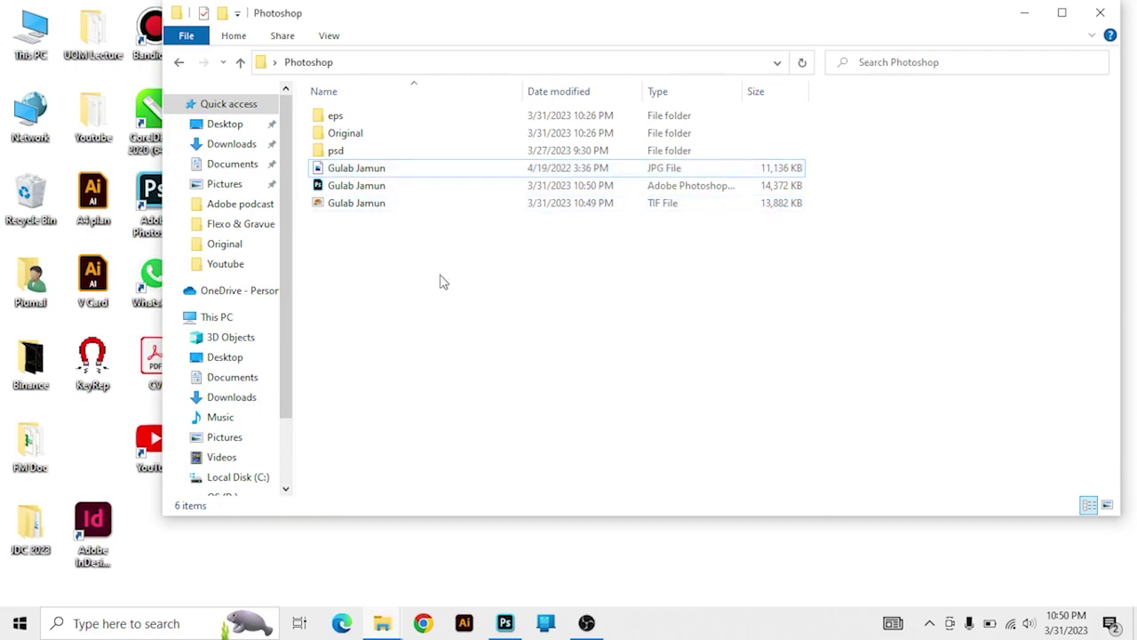
{"action": "left_click", "coordinate": [383, 189]}
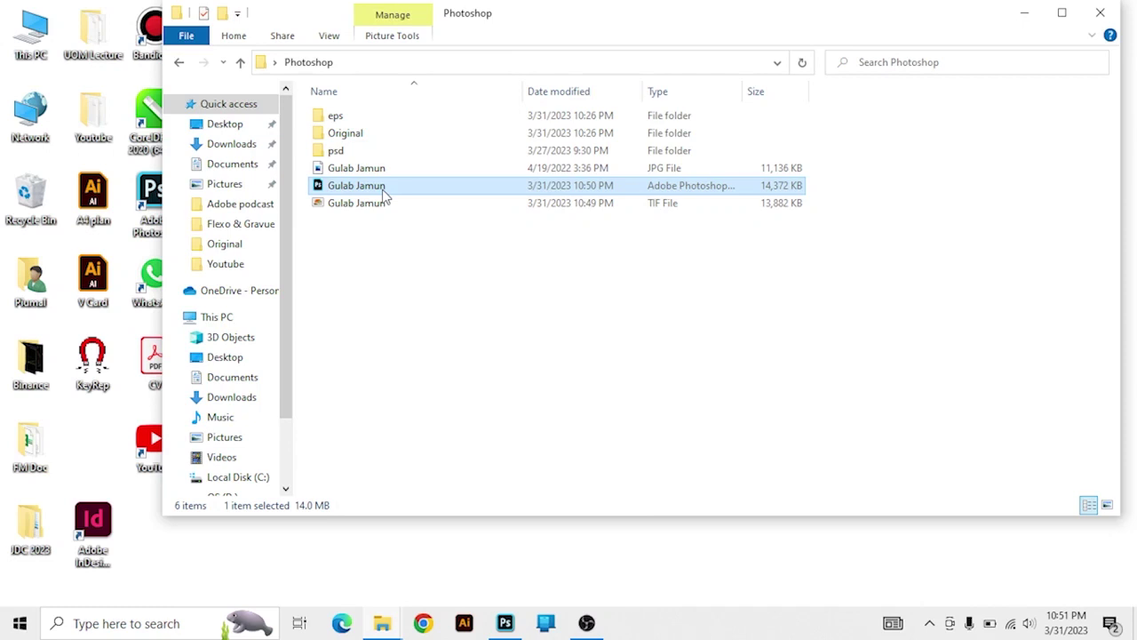
{"action": "left_click", "coordinate": [412, 226]}
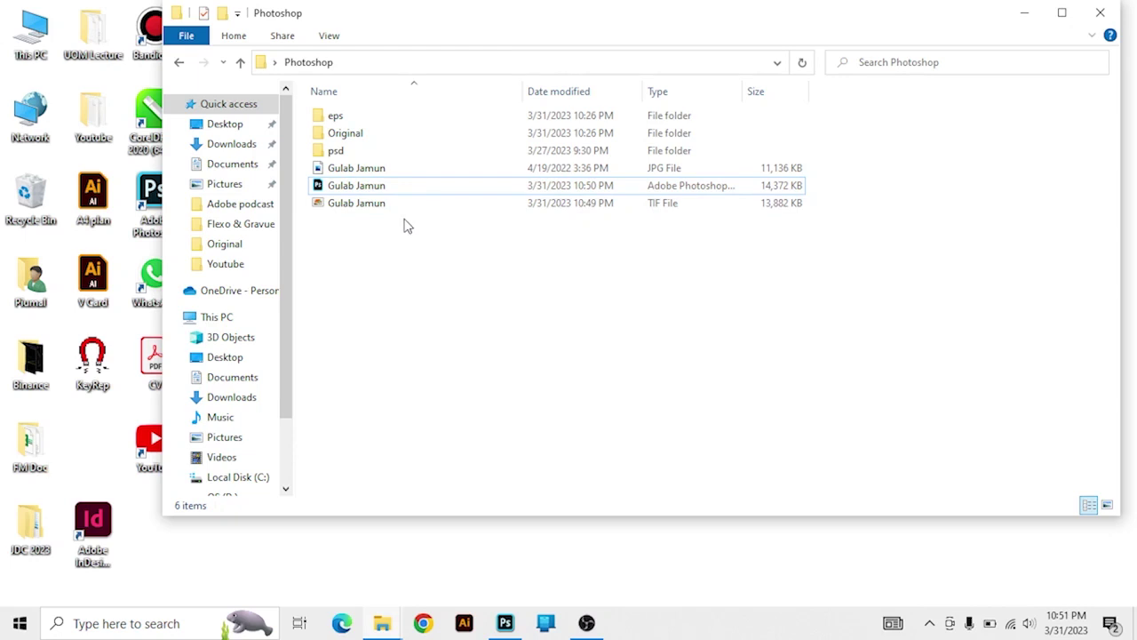
{"action": "left_click", "coordinate": [373, 190]}
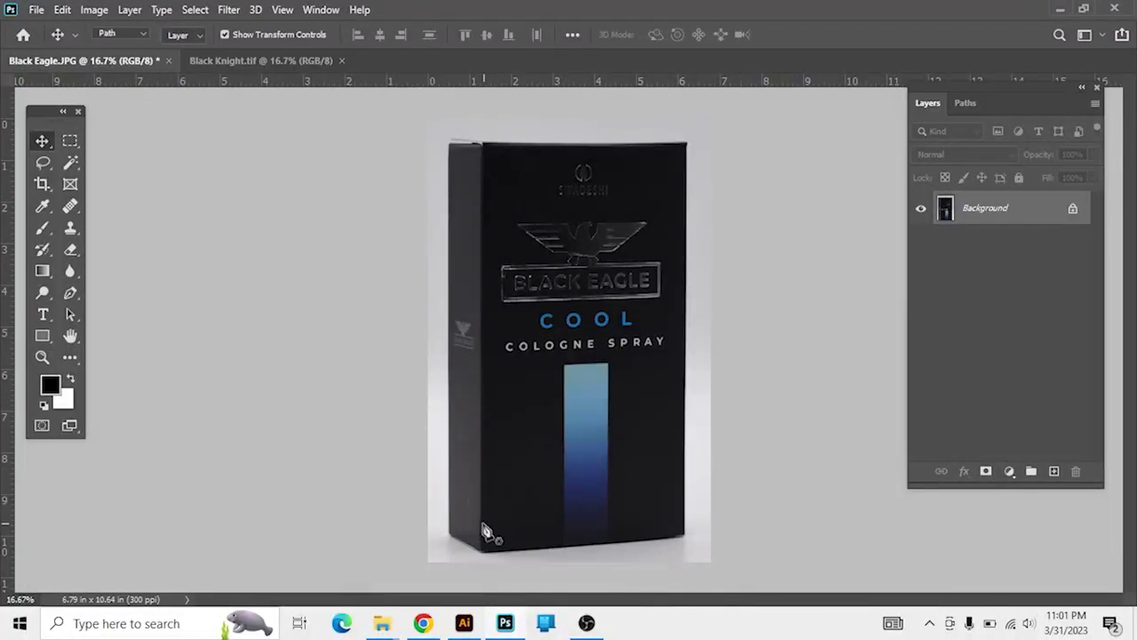
Close the Pen path around the Black Eagle box.
{"action": "key", "text": "p"}
{"action": "key", "text": "ctrl+plus"}
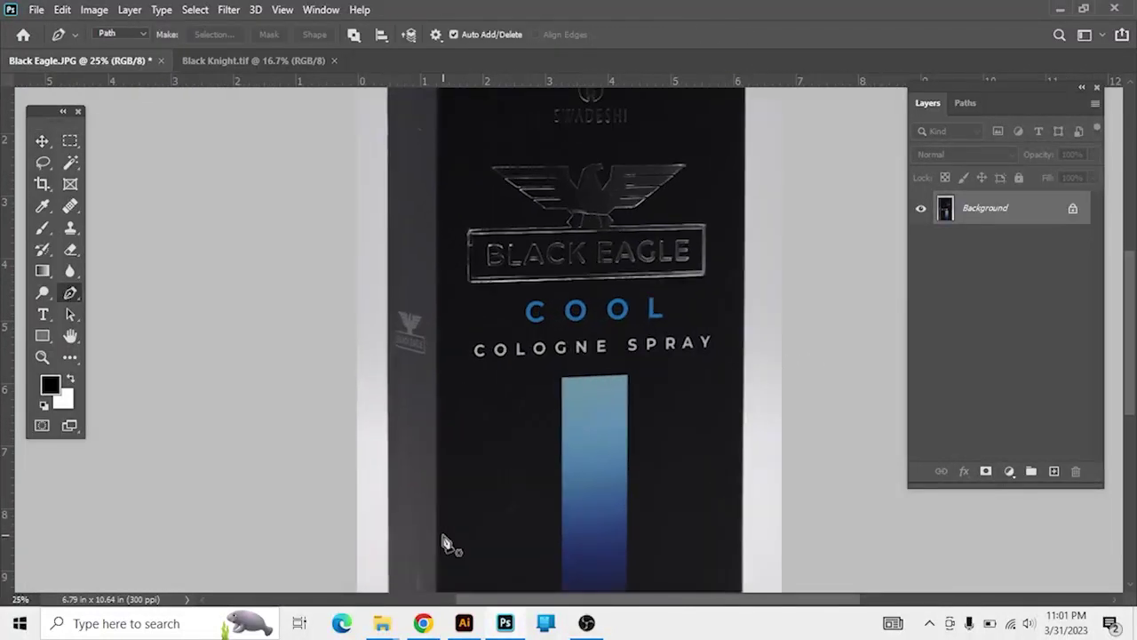
{"action": "key", "text": "ctrl+minus"}
{"action": "key", "text": "ctrl+minus"}
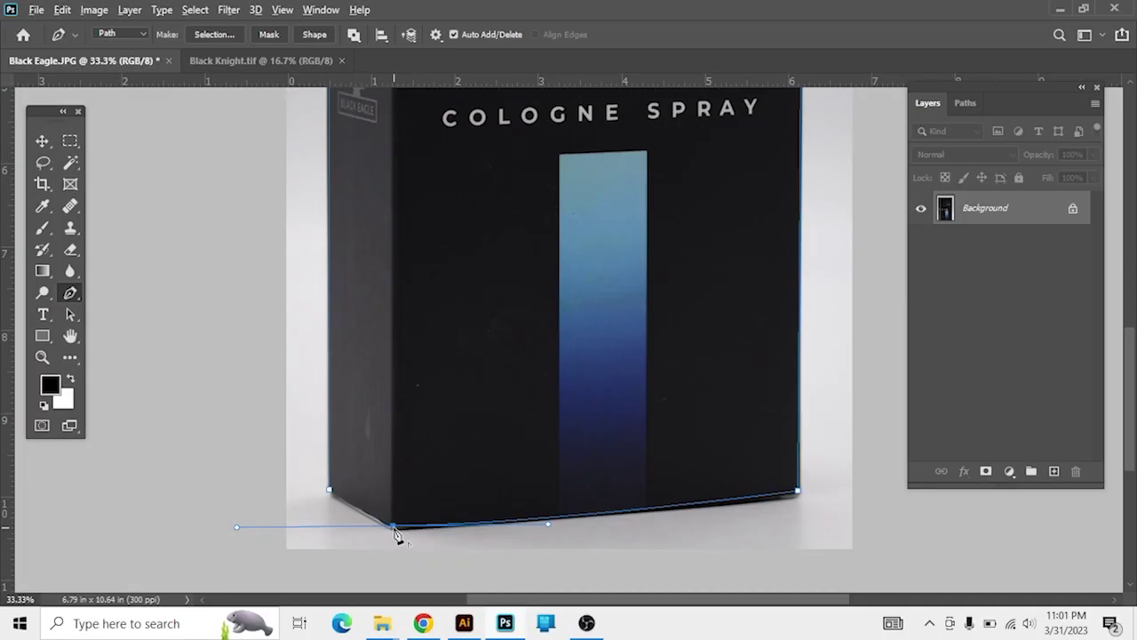
{"action": "left_click", "coordinate": [330, 496]}
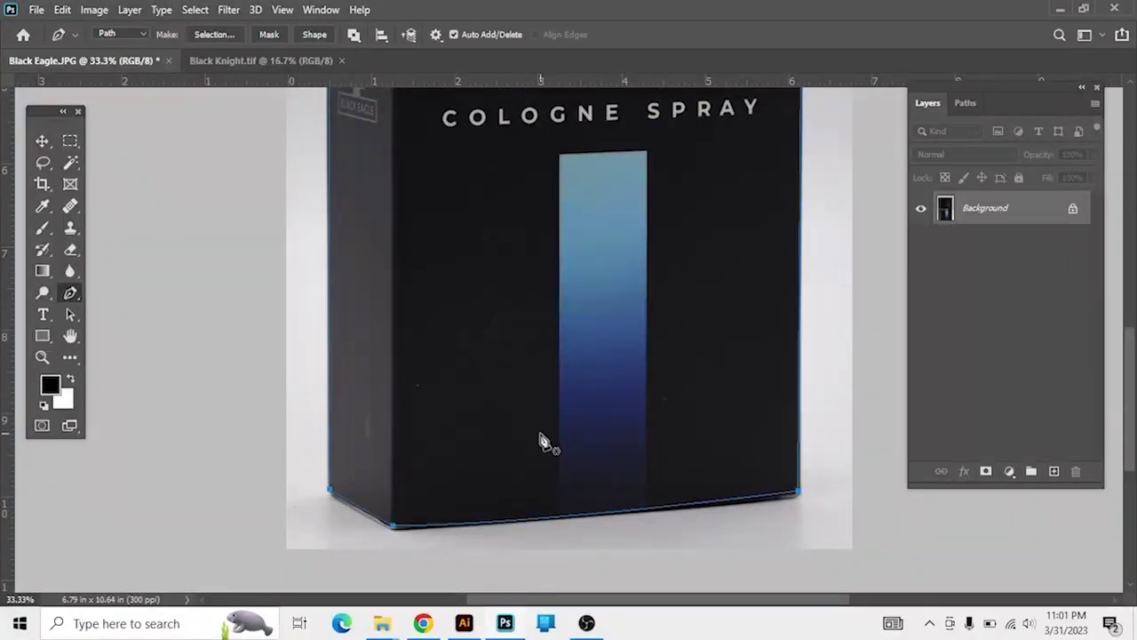
Make a selection from the box path with a 2-pixel feather radius.
{"action": "right_click", "coordinate": [549, 302]}
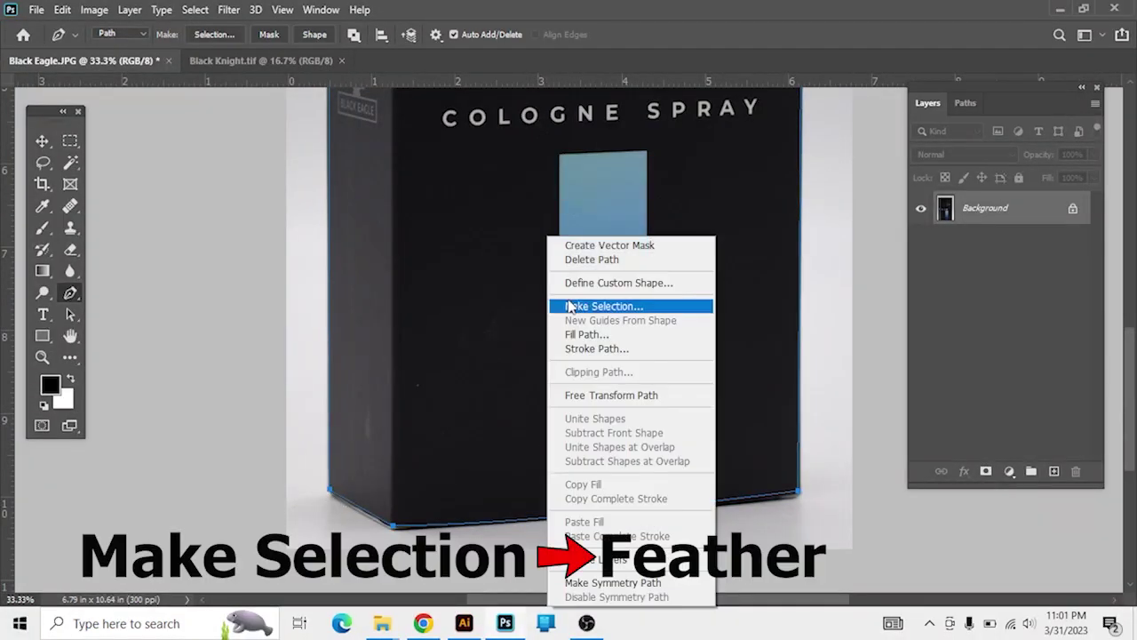
{"action": "left_click", "coordinate": [571, 306]}
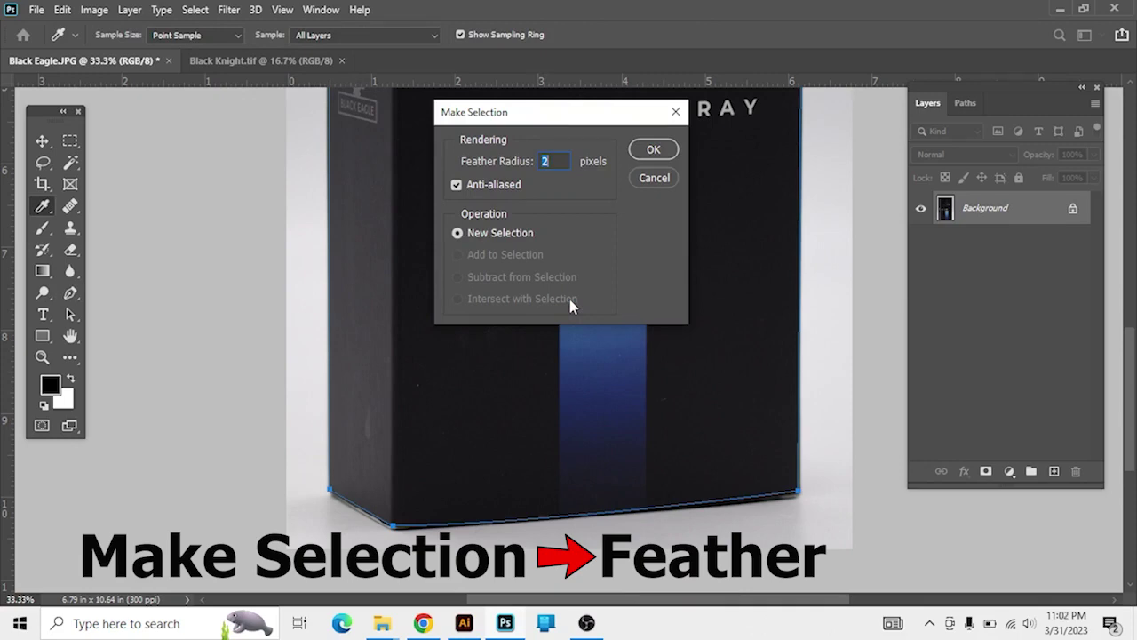
{"action": "key", "text": "Return"}
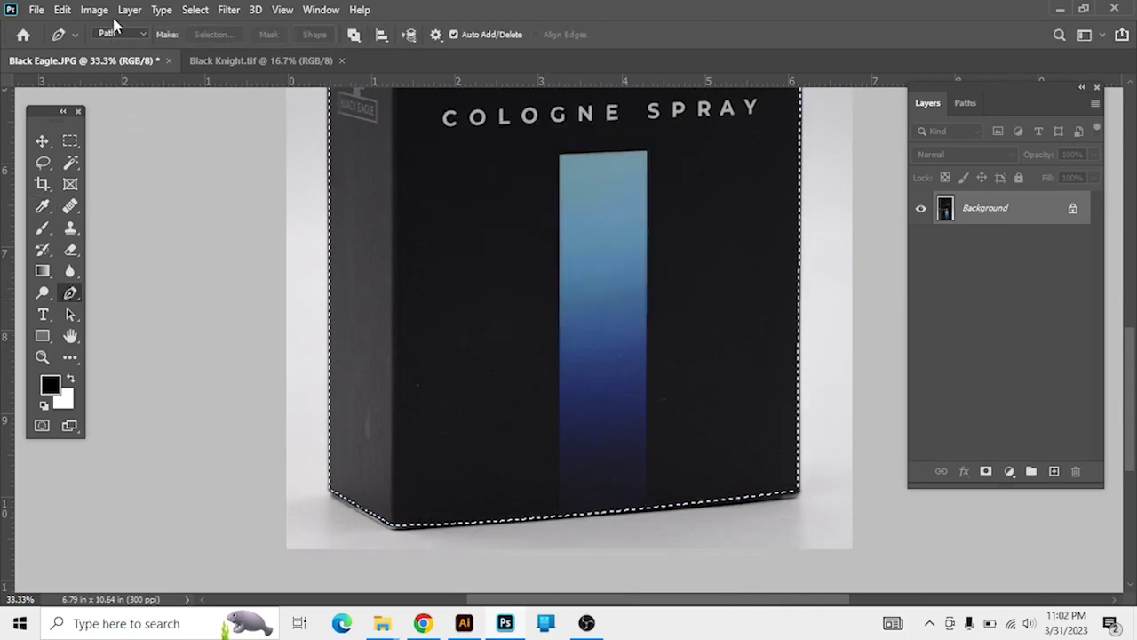
{"action": "left_click", "coordinate": [188, 10]}
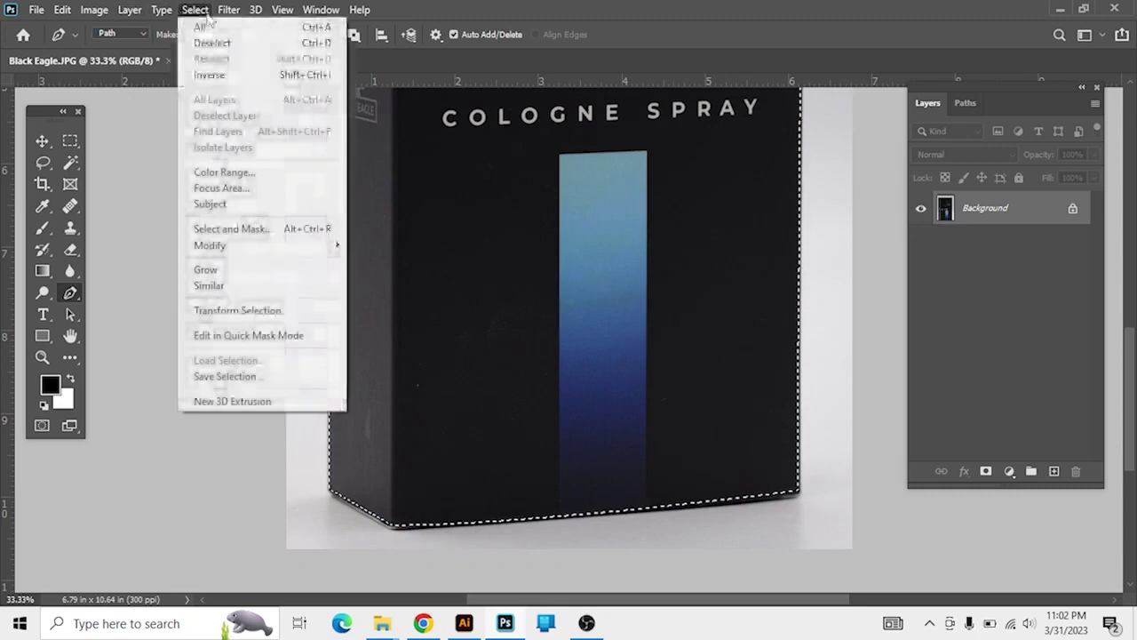
{"action": "left_click", "coordinate": [659, 222]}
{"action": "scroll", "coordinate": [662, 233], "scroll_direction": "up", "scroll_amount": 3}
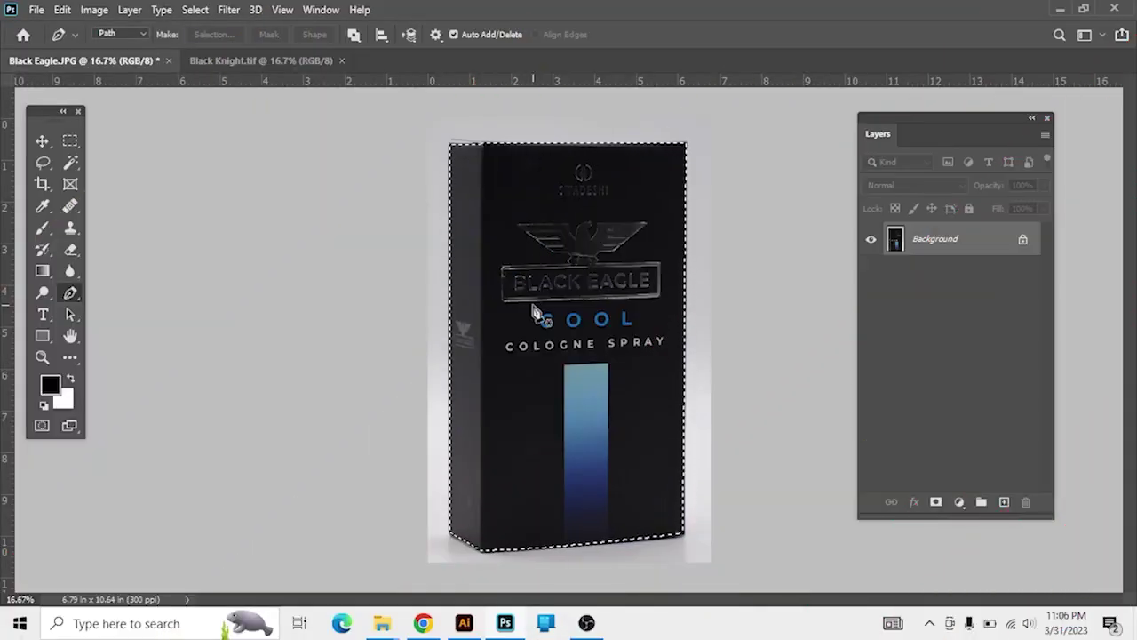
Show the Paths panel via Window > Paths and dock it beside Layers.
{"action": "left_click", "coordinate": [318, 10]}
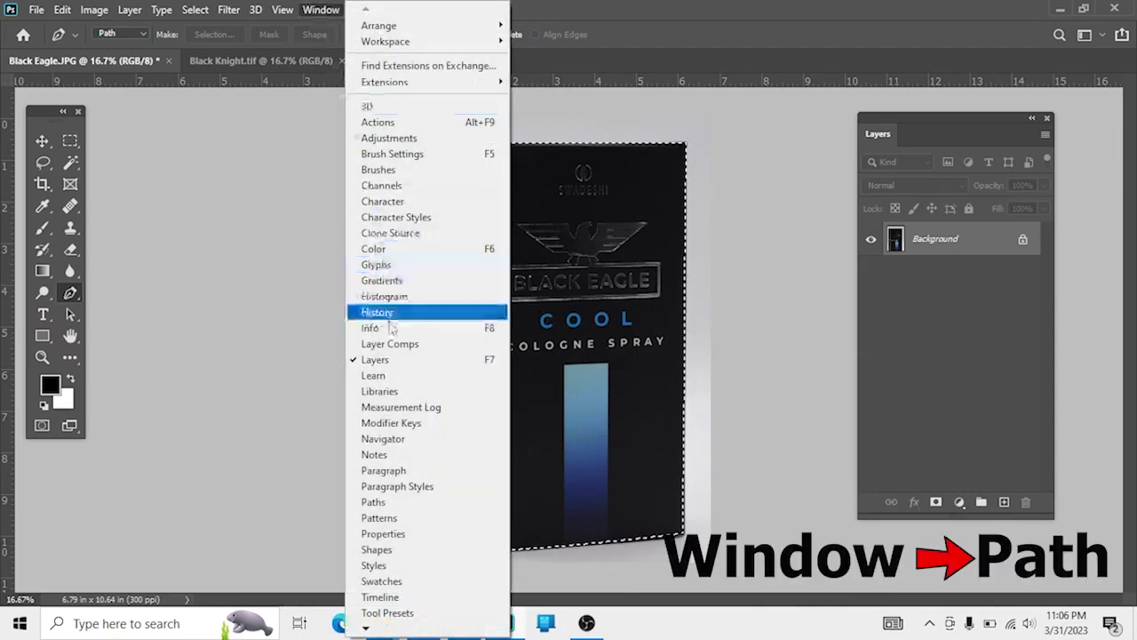
{"action": "left_click", "coordinate": [439, 507]}
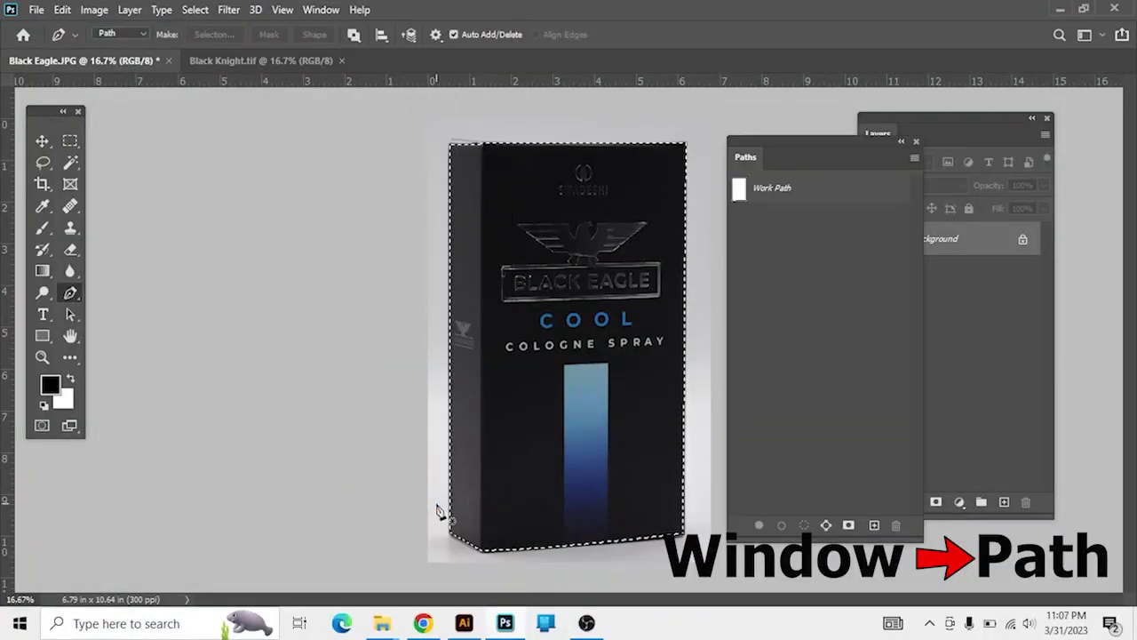
{"action": "left_click_drag", "start_coordinate": [822, 146], "coordinate": [863, 176]}
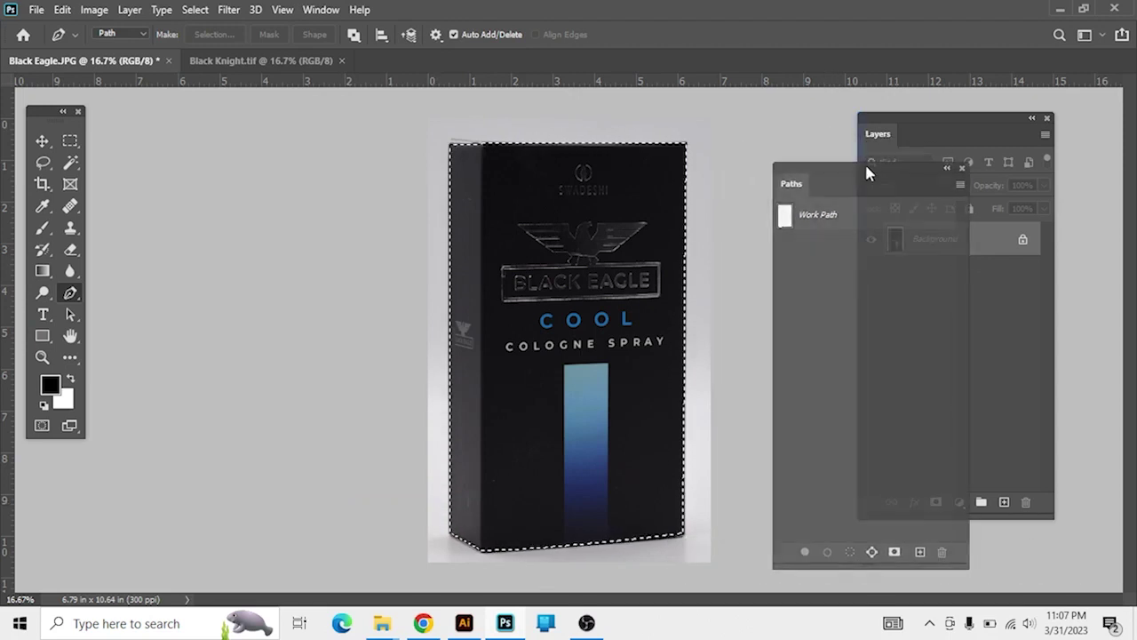
{"action": "mouse_move", "coordinate": [761, 126]}
{"action": "left_mouse_down"}
{"action": "mouse_move", "coordinate": [813, 215]}
{"action": "mouse_move", "coordinate": [817, 134]}
{"action": "left_mouse_up"}
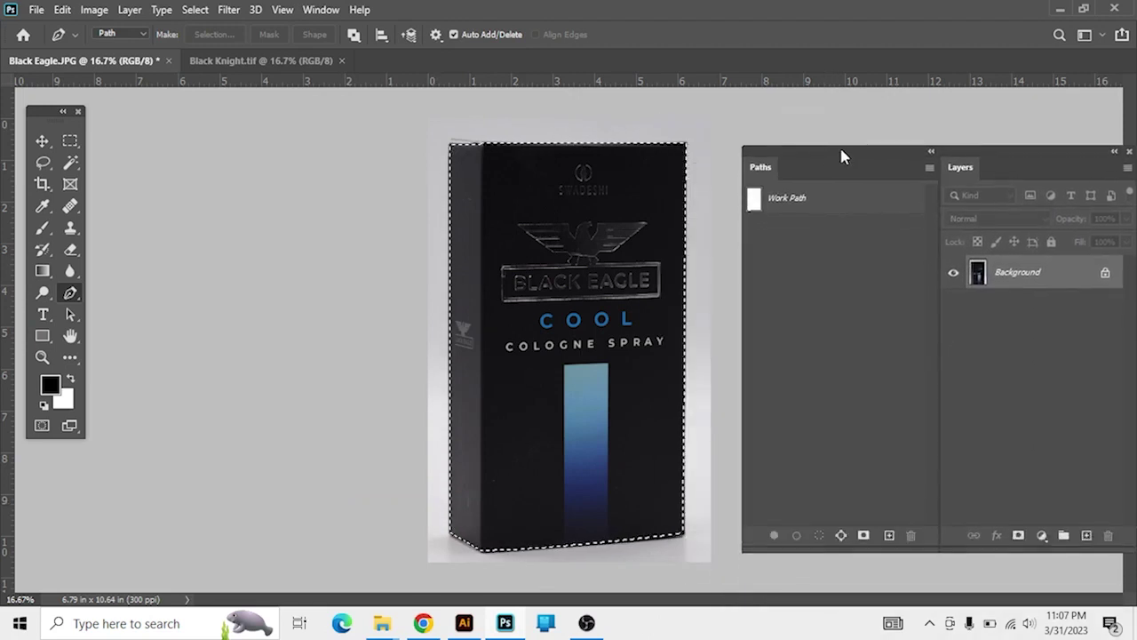
Delete the existing Work Path from the Paths panel.
{"action": "left_click", "coordinate": [823, 183]}
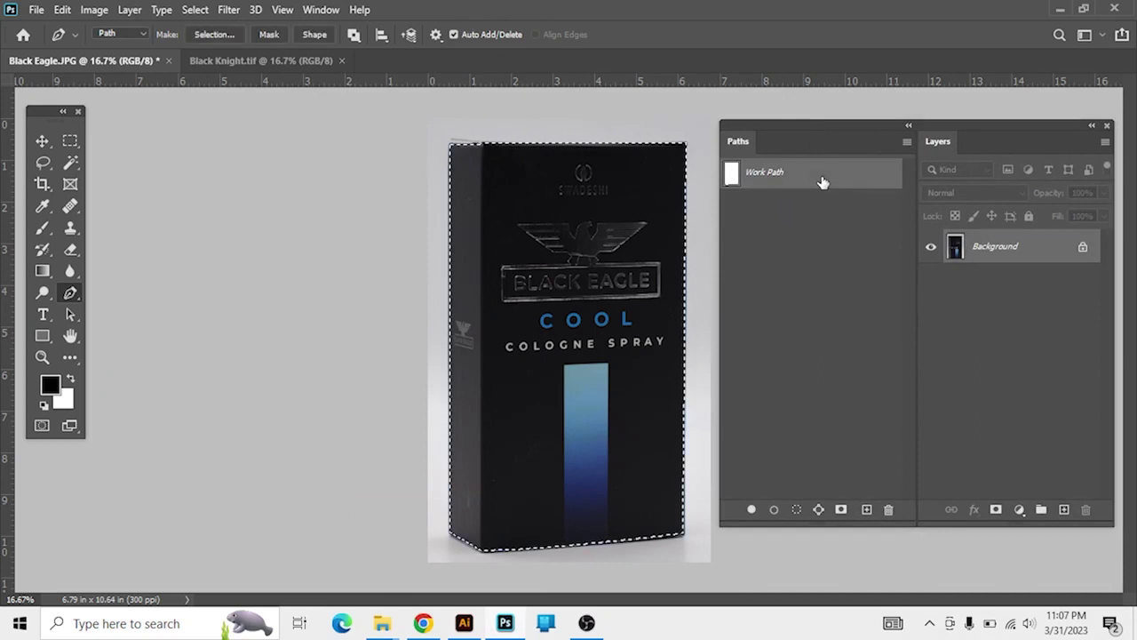
{"action": "left_click", "coordinate": [888, 509]}
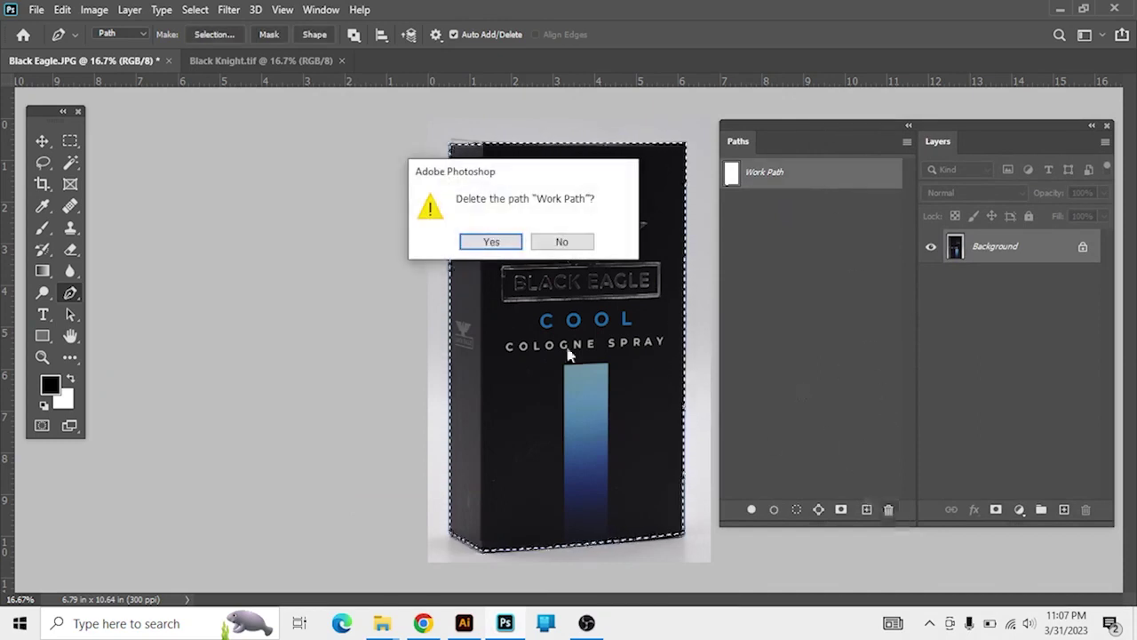
{"action": "left_click", "coordinate": [488, 241]}
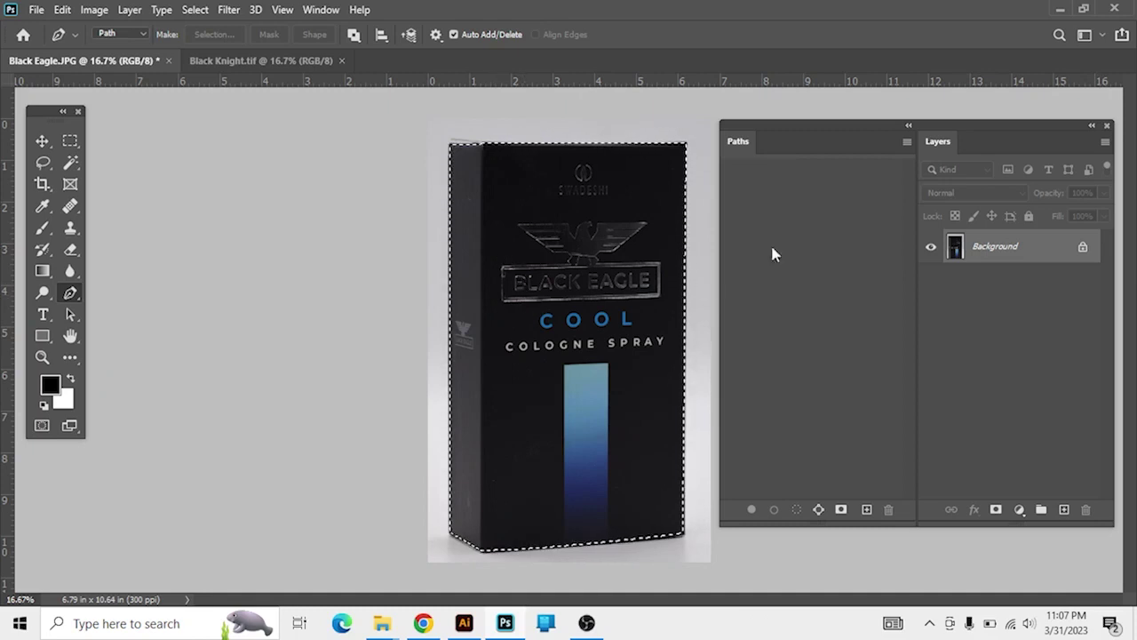
{"action": "left_click", "coordinate": [907, 142]}
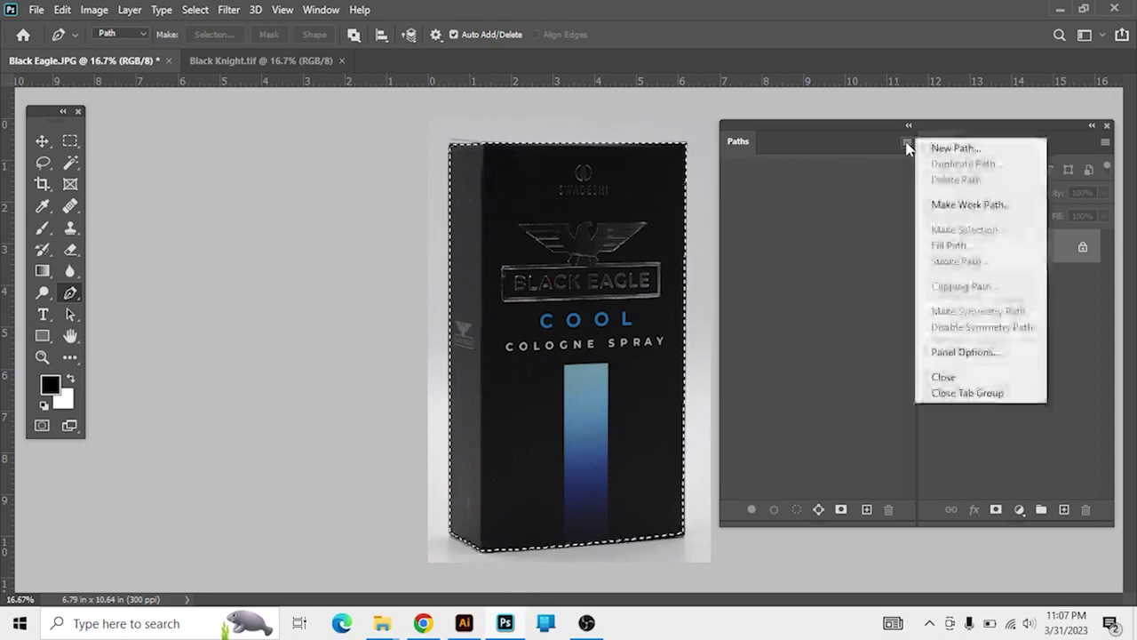
Create a Work Path from the Black Eagle box selection at 2-pixel tolerance.
{"action": "left_click", "coordinate": [984, 206]}
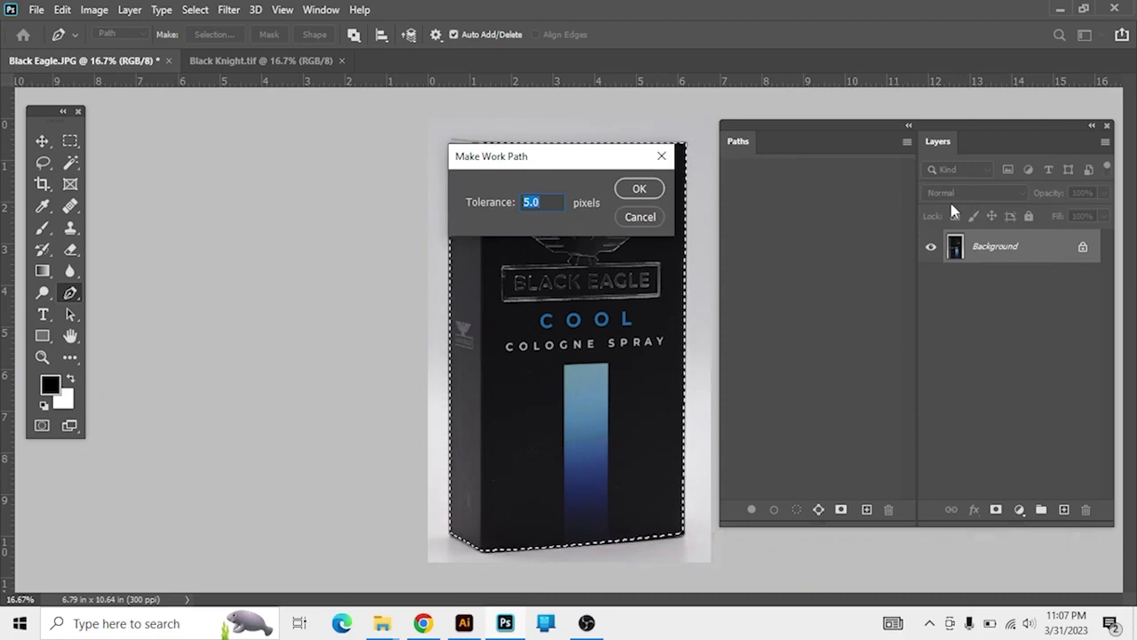
{"action": "type", "text": "2"}
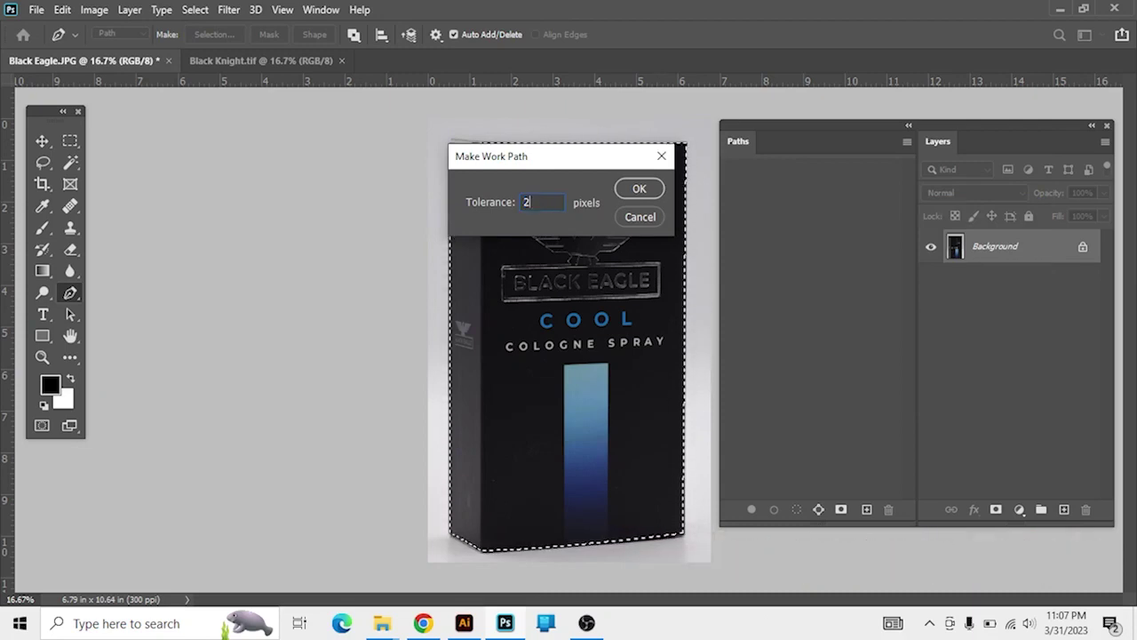
{"action": "left_click", "coordinate": [641, 191]}
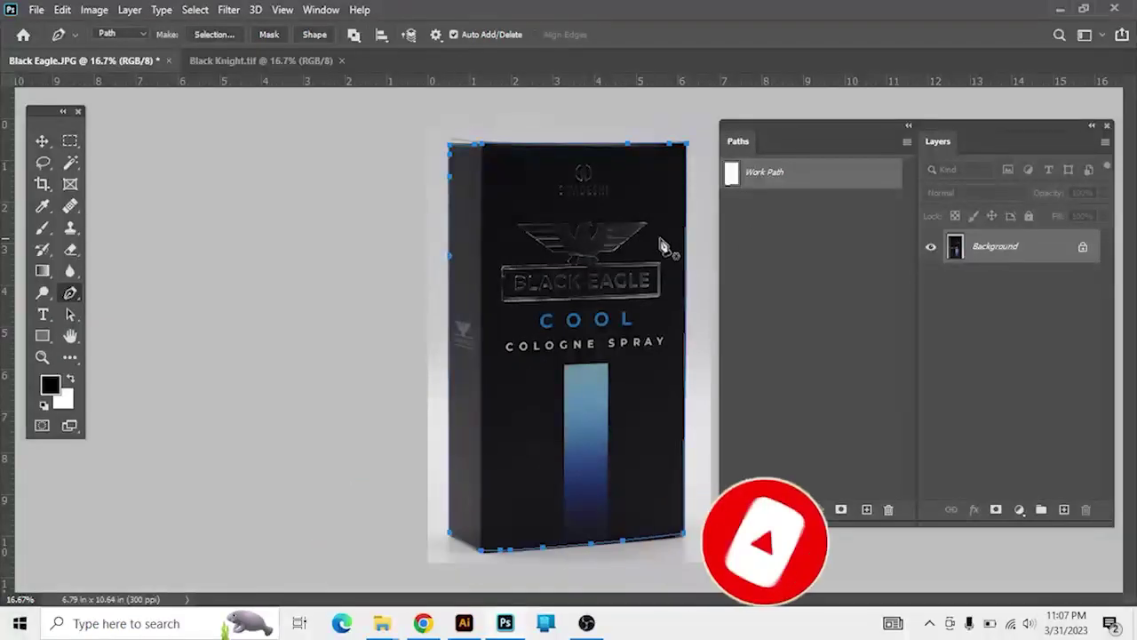
Save the work path outlining the Black Eagle box as the named path 'P 1'.
{"action": "double_click", "coordinate": [848, 185]}
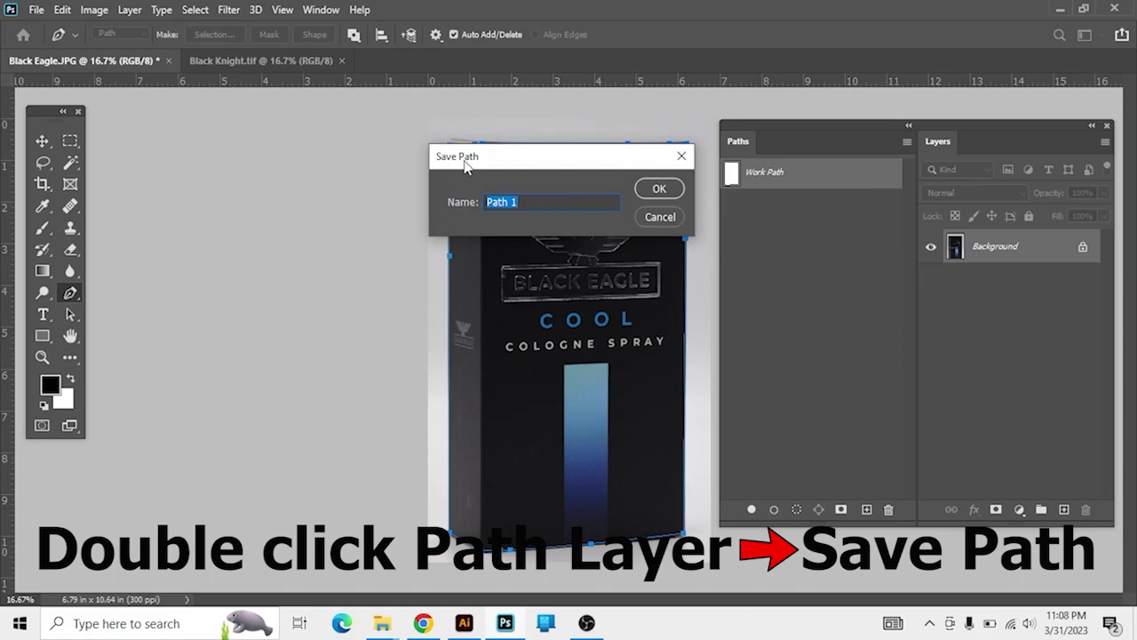
{"action": "type", "text": "P"}
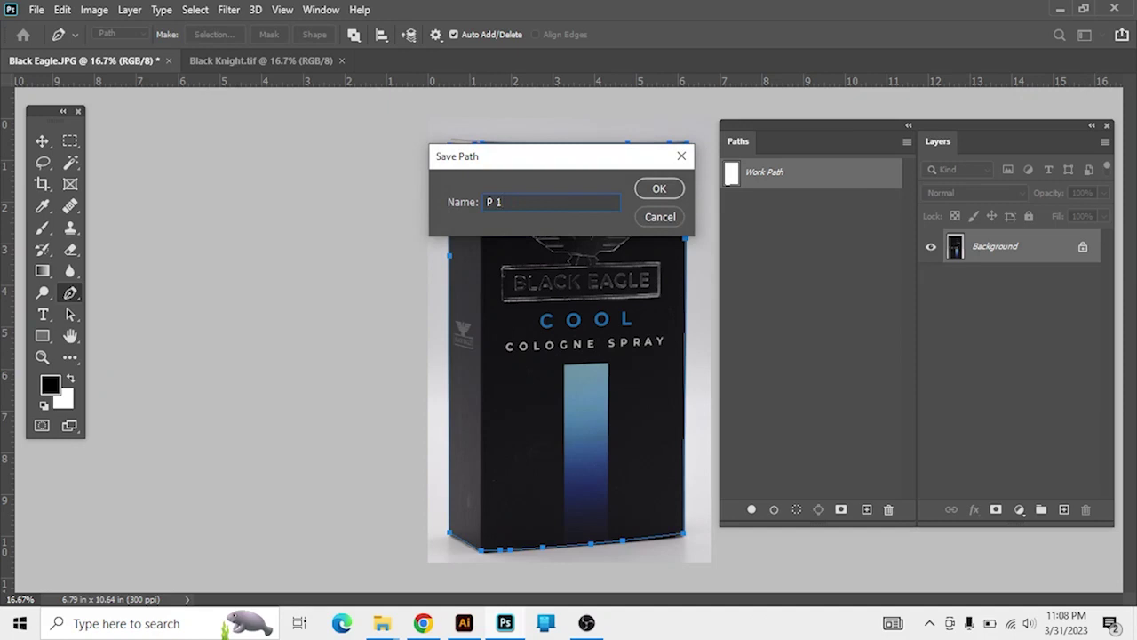
{"action": "left_click", "coordinate": [657, 190]}
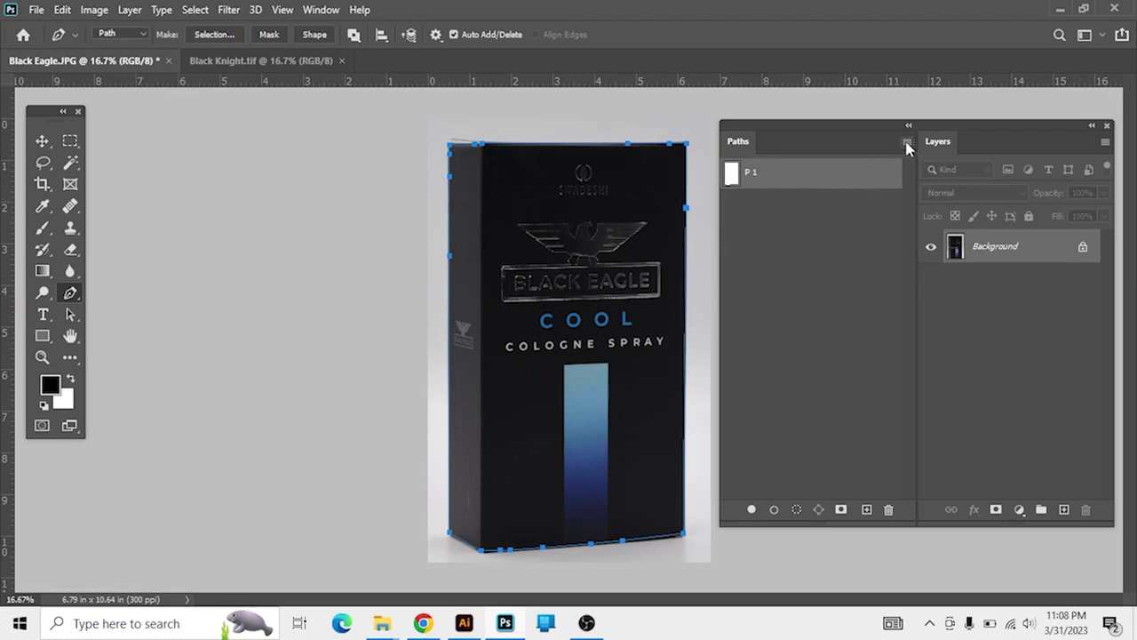
{"action": "left_click", "coordinate": [907, 144]}
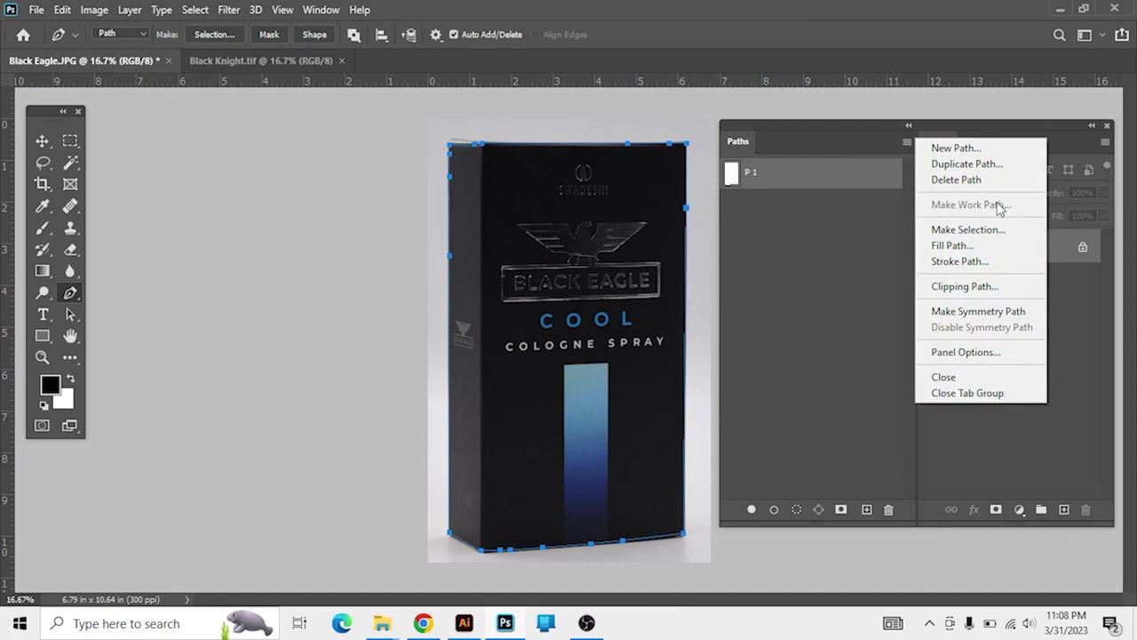
Set P 1 as the image's clipping path with a flatness of 5 device pixels.
{"action": "left_click", "coordinate": [977, 286]}
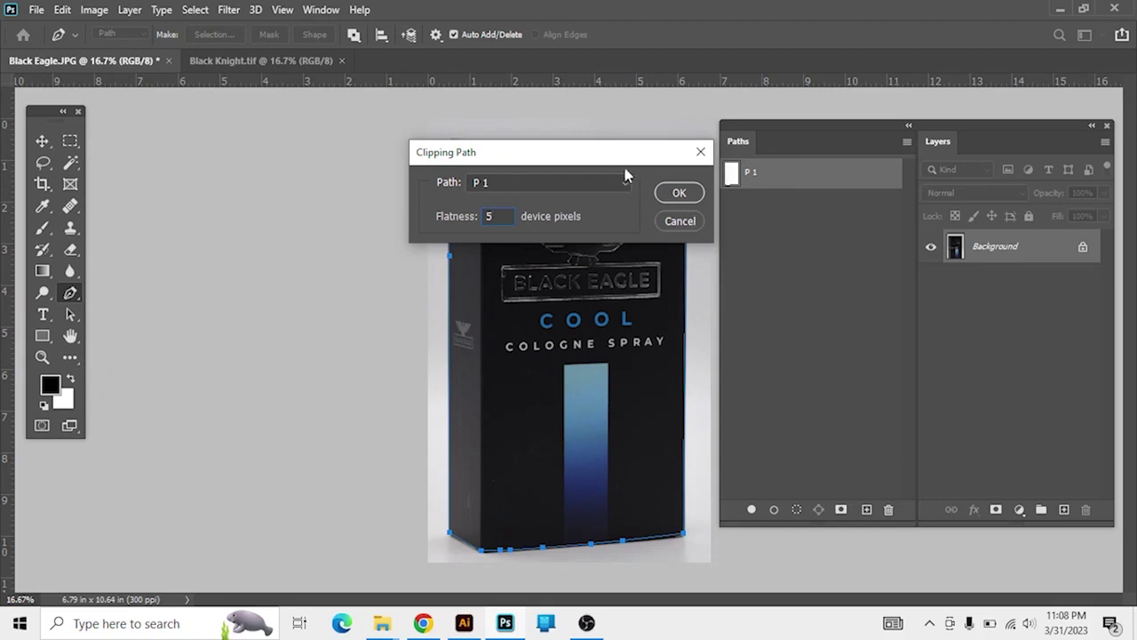
{"action": "left_click", "coordinate": [683, 197]}
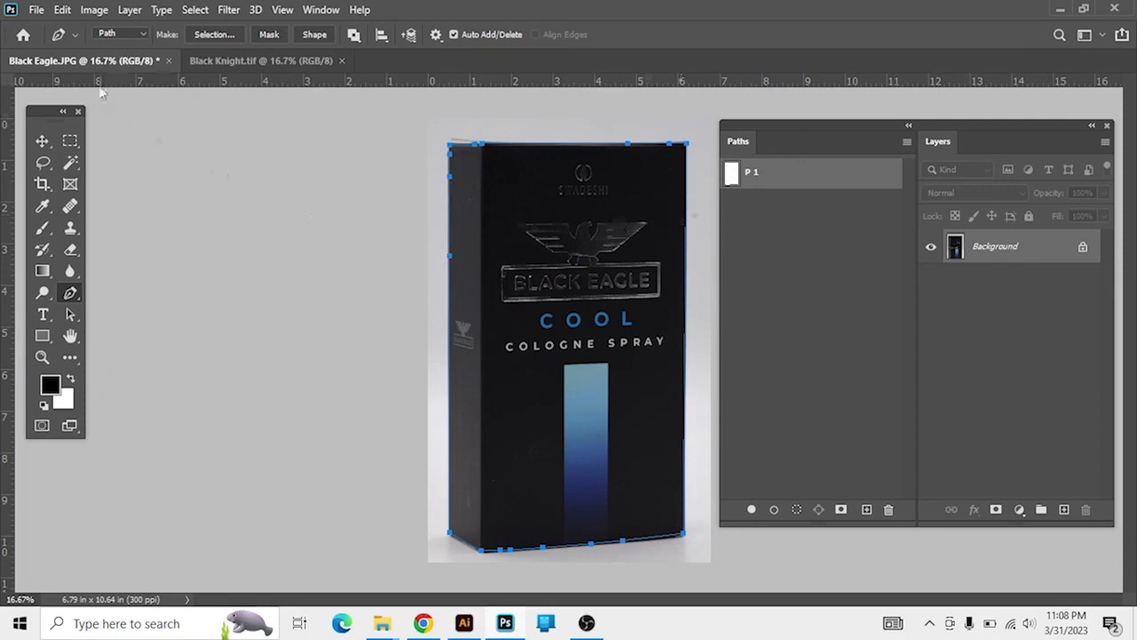
{"action": "left_click", "coordinate": [37, 11]}
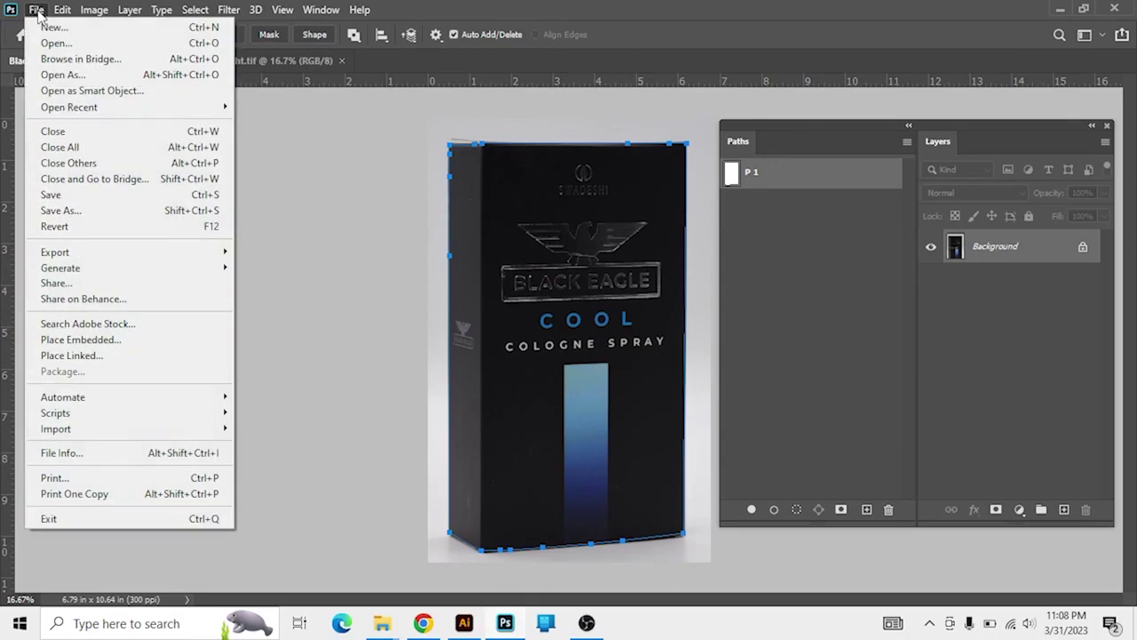
Save the image as Black Eagle.eps in Photoshop EPS format, then switch to Illustrator.
{"action": "left_click", "coordinate": [130, 211]}
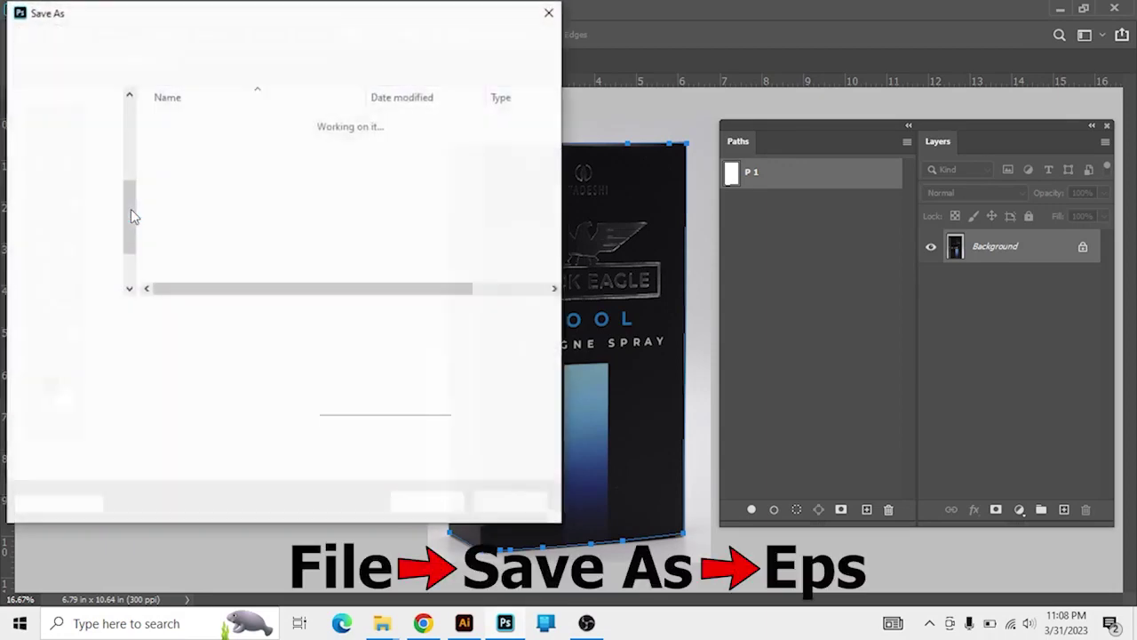
{"action": "left_click", "coordinate": [218, 337]}
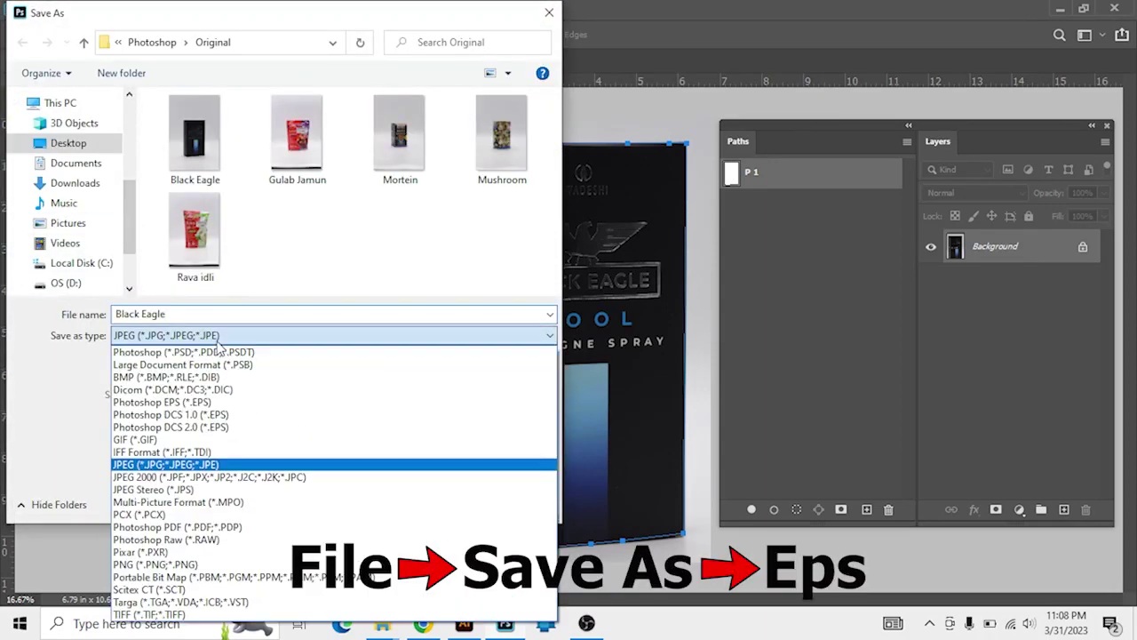
{"action": "left_click", "coordinate": [206, 402]}
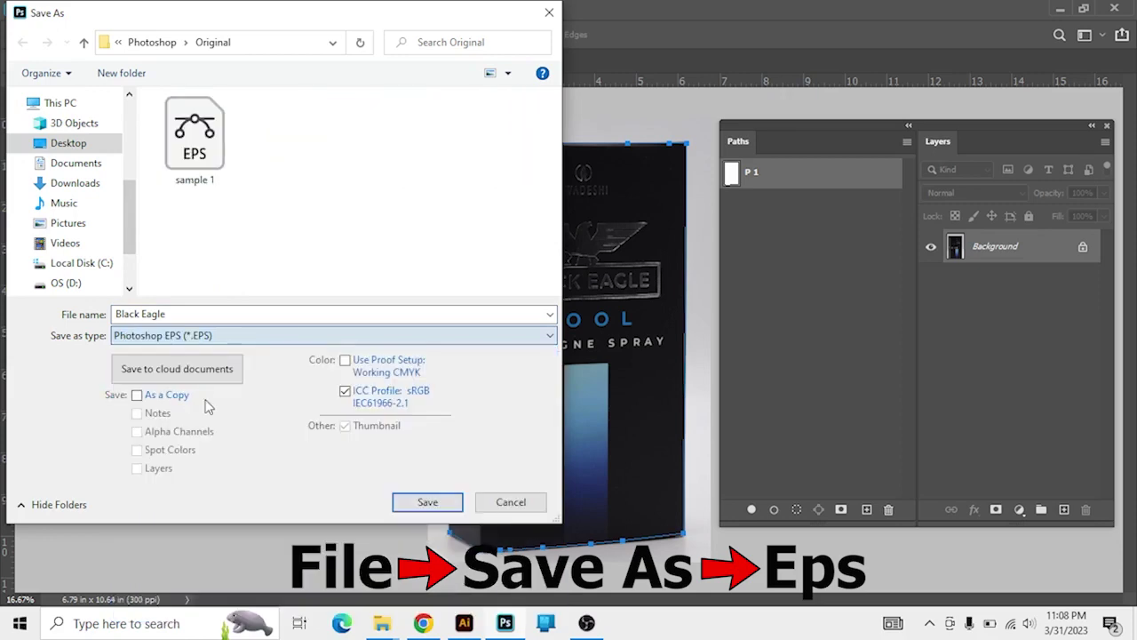
{"action": "left_click", "coordinate": [420, 502]}
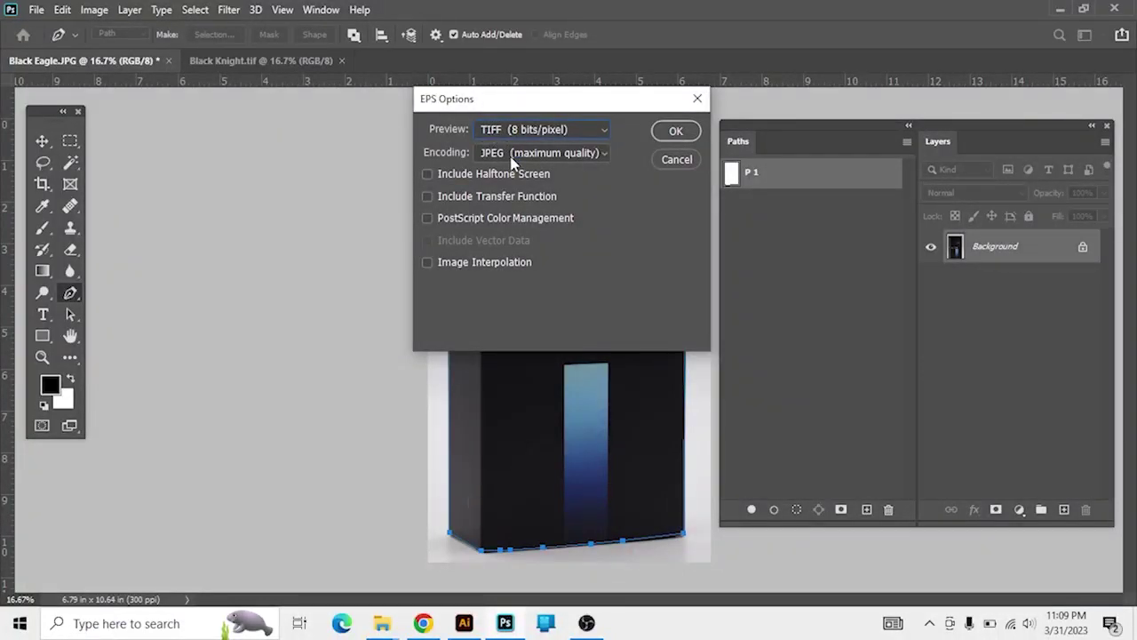
{"action": "left_click", "coordinate": [677, 132]}
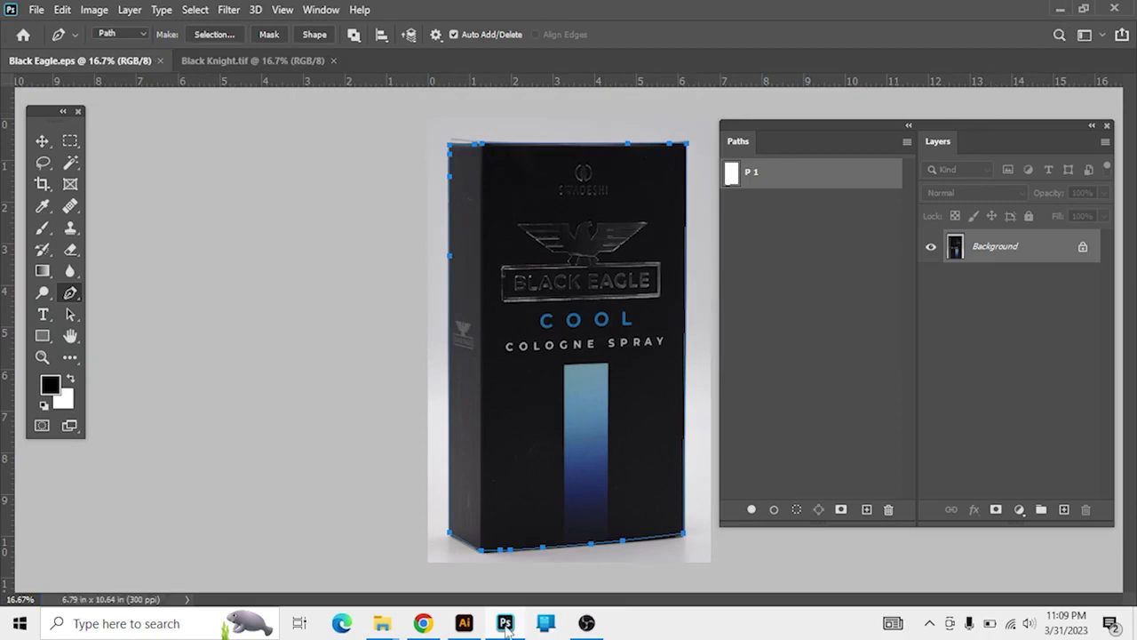
{"action": "left_click", "coordinate": [462, 625]}
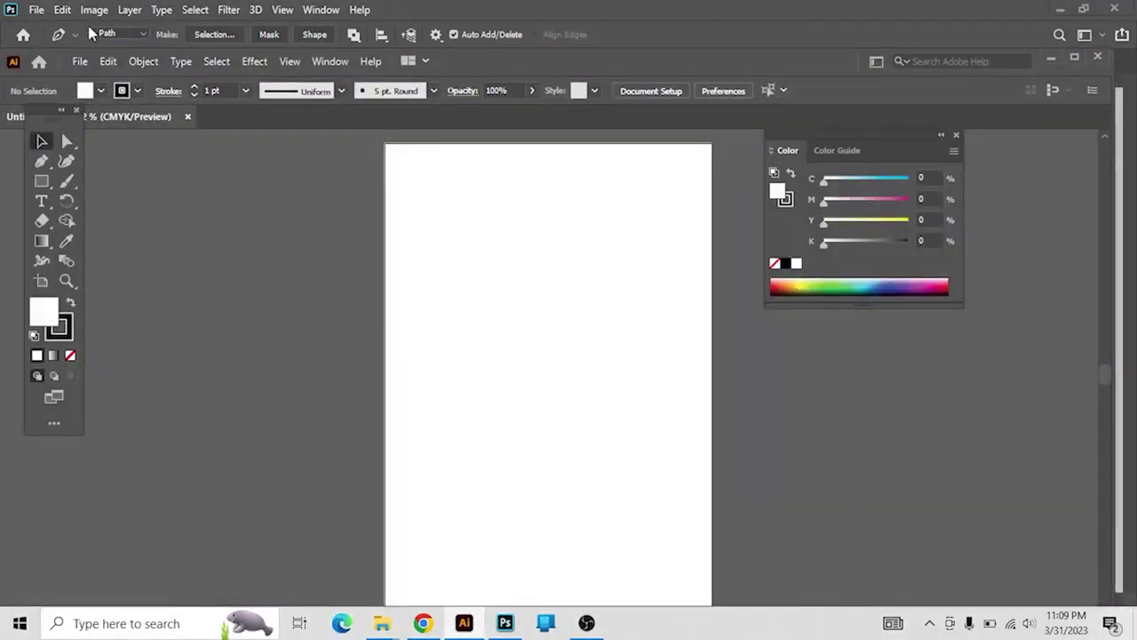
Place Black Eagle.eps on the Illustrator artboard and nudge it up and left.
{"action": "left_click", "coordinate": [37, 11]}
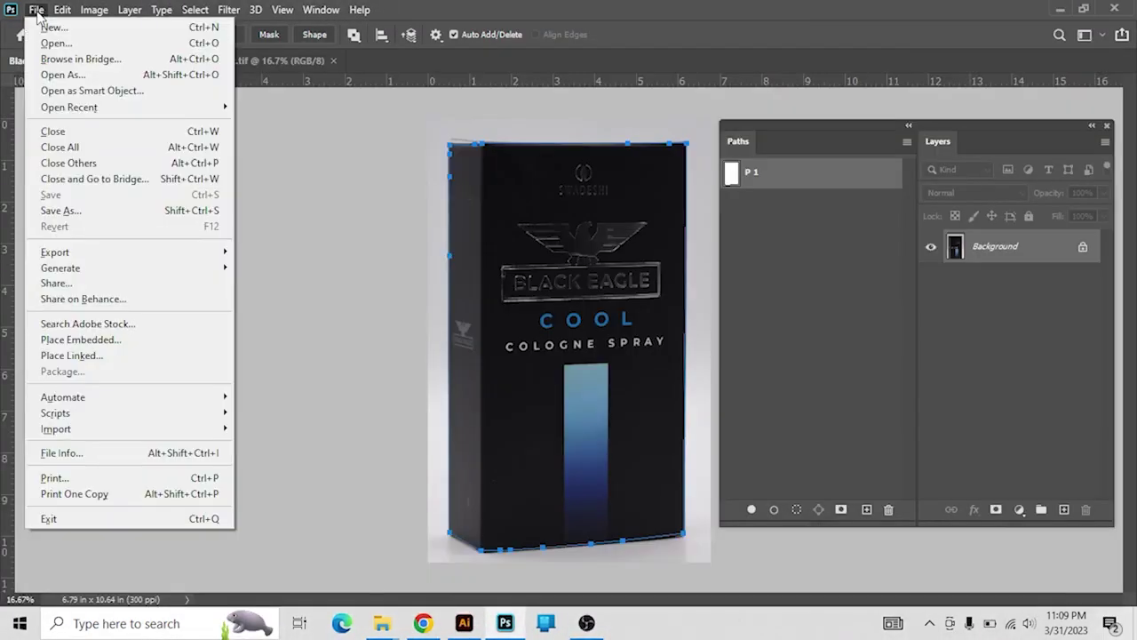
{"action": "left_click", "coordinate": [294, 208]}
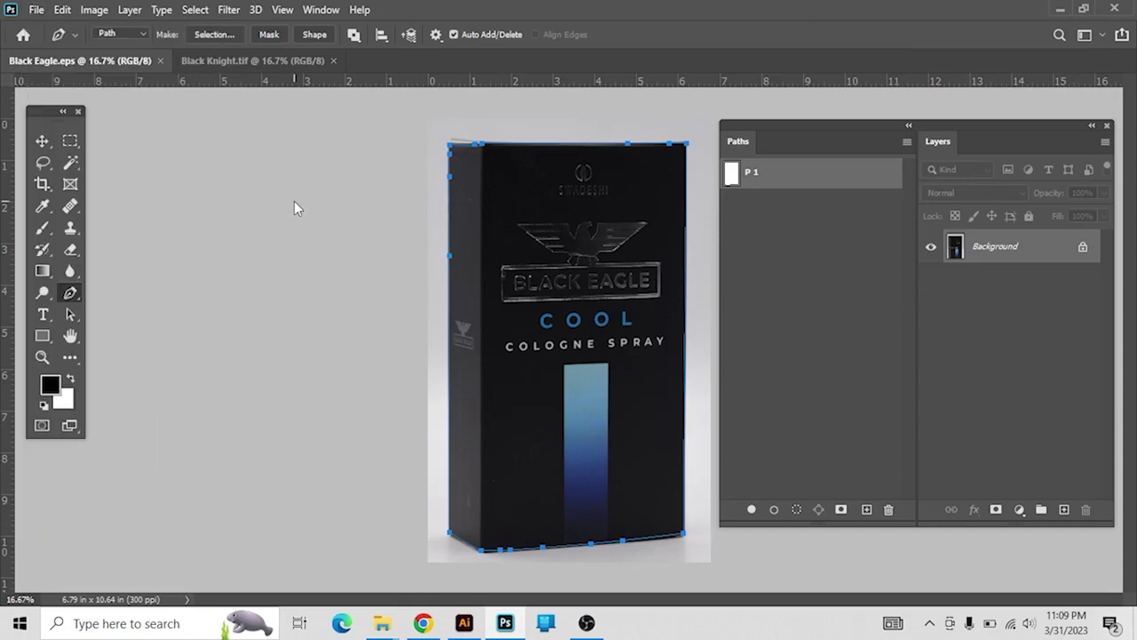
{"action": "left_click", "coordinate": [475, 628]}
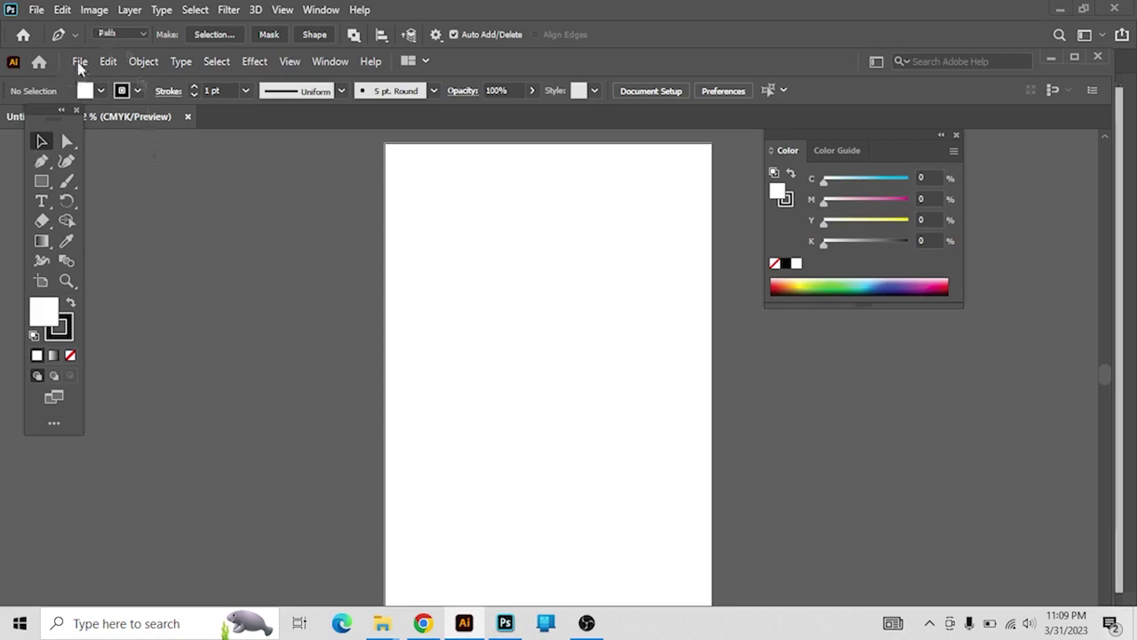
{"action": "left_click", "coordinate": [79, 63]}
{"action": "left_click", "coordinate": [178, 373]}
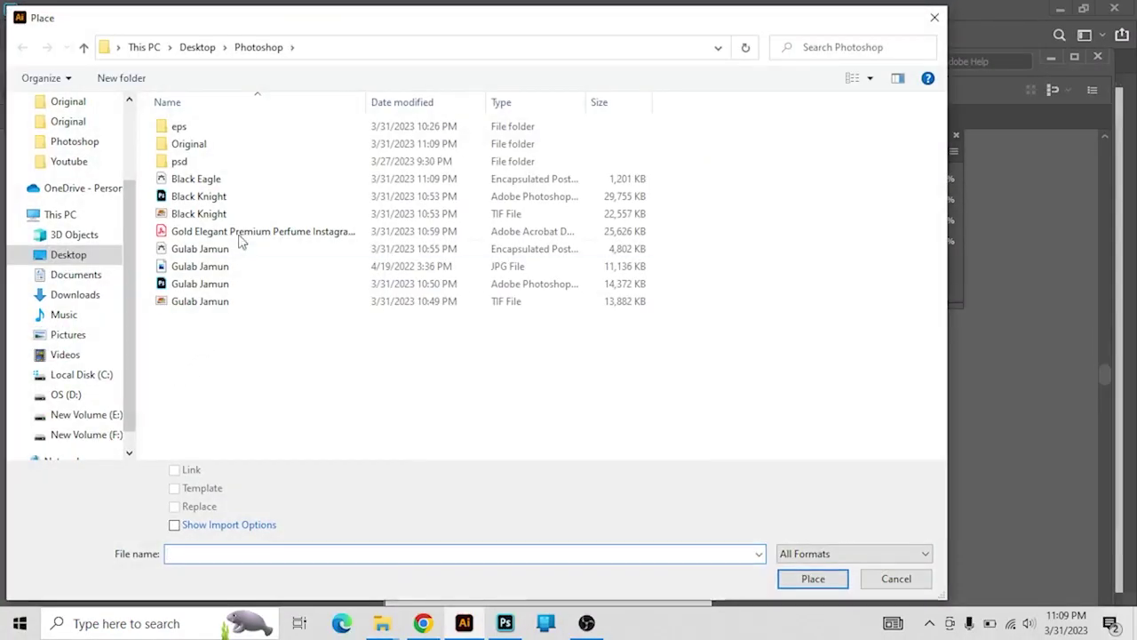
{"action": "left_click", "coordinate": [203, 181]}
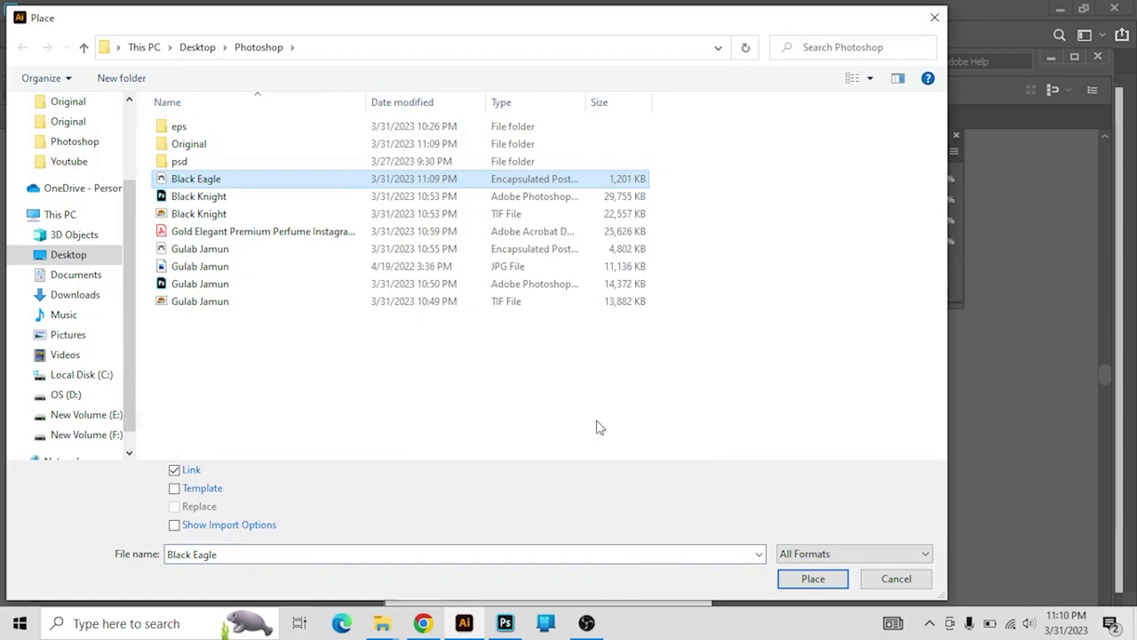
{"action": "left_click", "coordinate": [812, 578]}
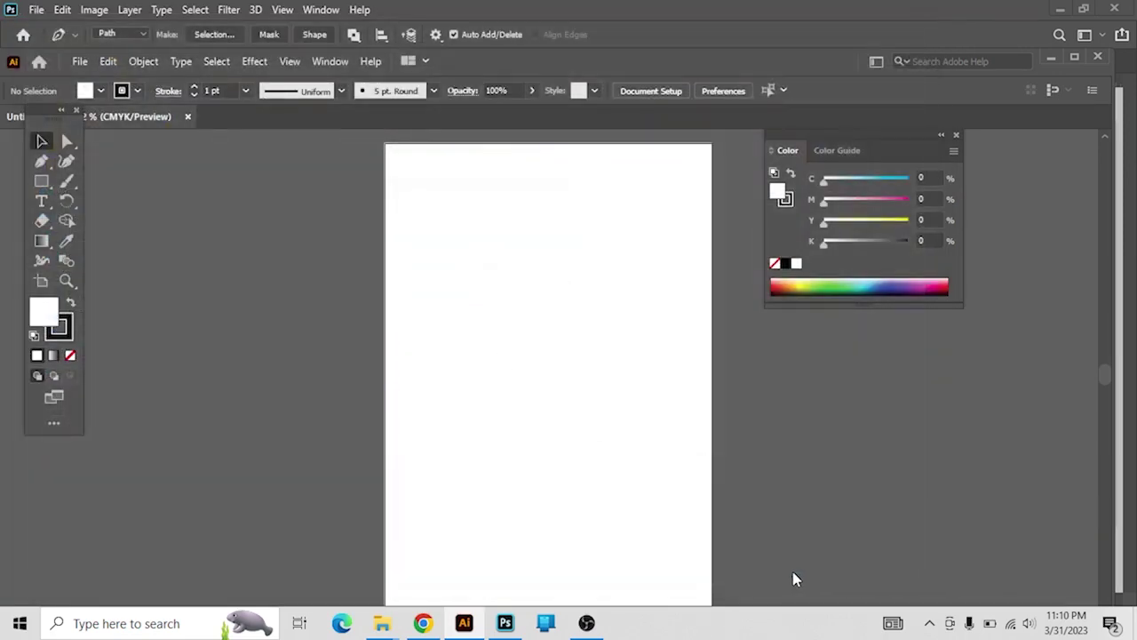
{"action": "left_click", "coordinate": [417, 213]}
{"action": "left_click_drag", "start_coordinate": [521, 284], "coordinate": [503, 236]}
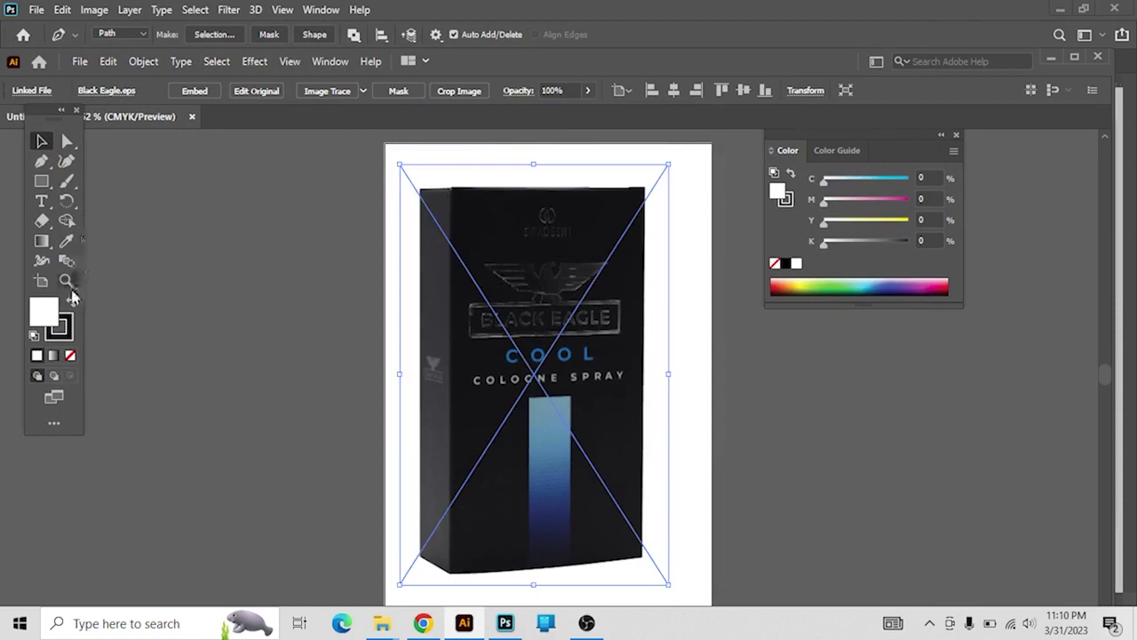
Draw a rectangle covering the whole artboard and fill it with strong red.
{"action": "left_click", "coordinate": [41, 180]}
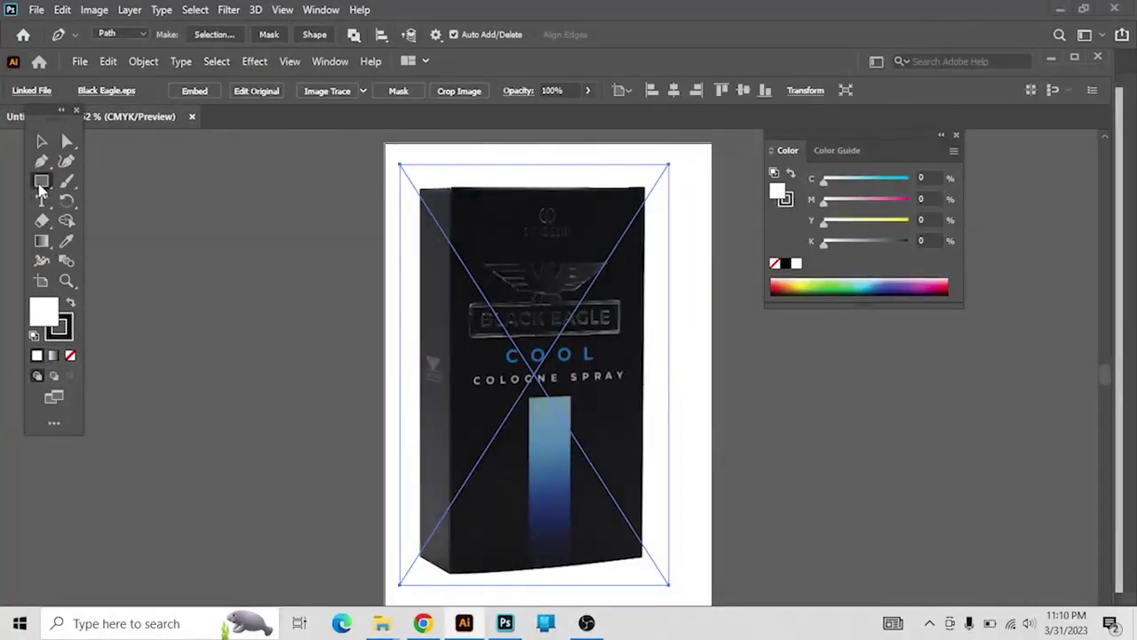
{"action": "left_click_drag", "start_coordinate": [366, 158], "coordinate": [712, 598]}
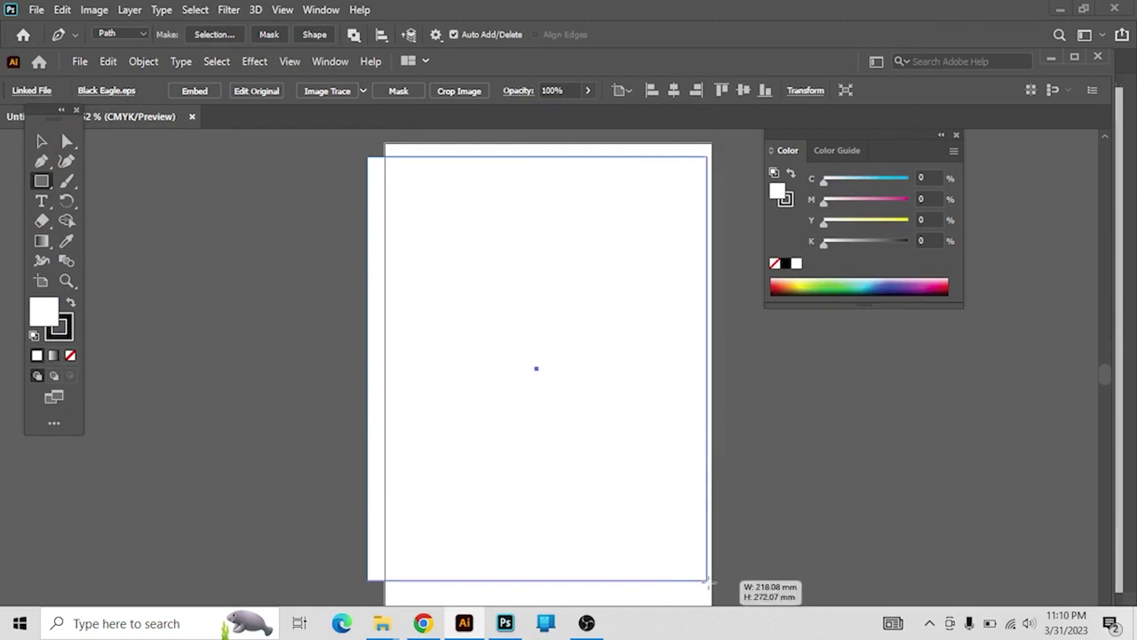
{"action": "double_click", "coordinate": [44, 319]}
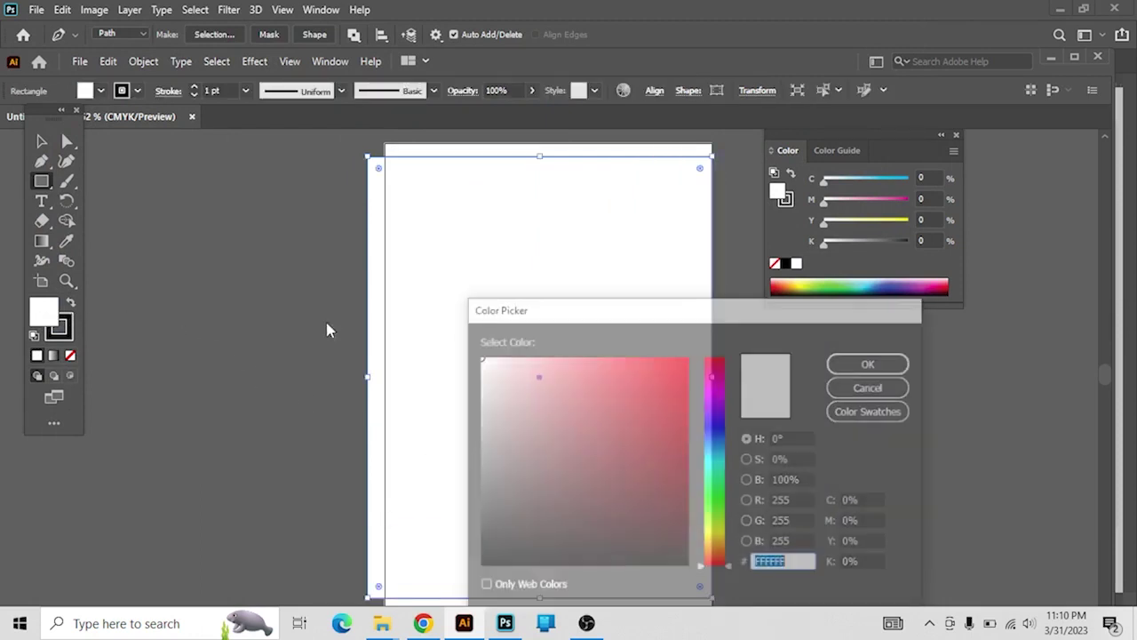
{"action": "left_click_drag", "start_coordinate": [633, 367], "coordinate": [681, 383]}
{"action": "left_click", "coordinate": [872, 362]}
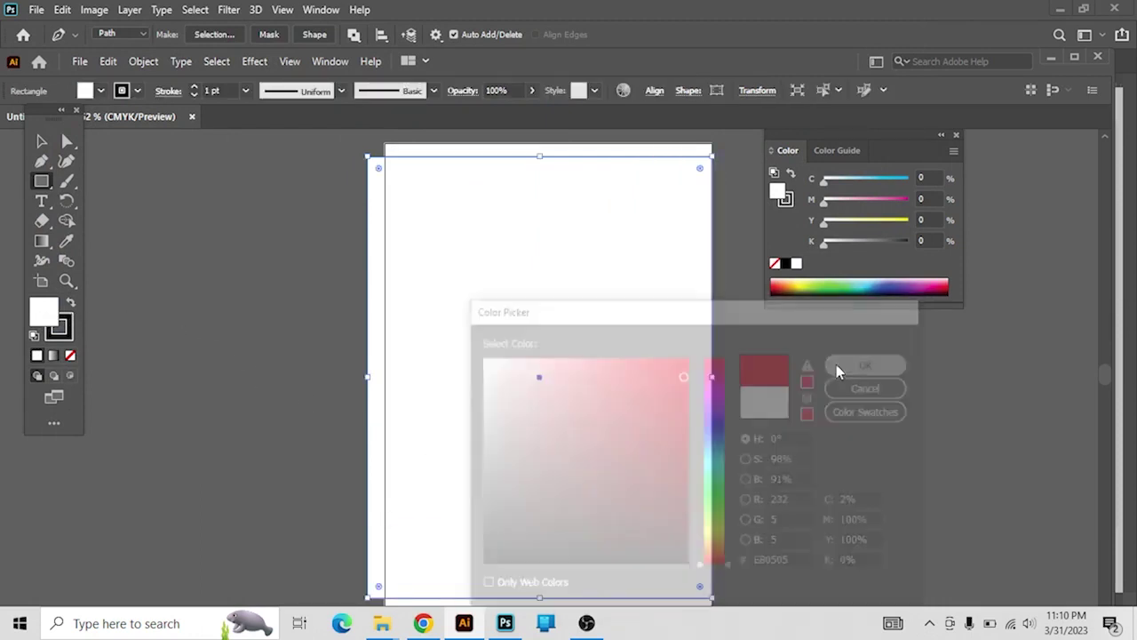
Send the red rectangle behind the Black Eagle box and deselect.
{"action": "left_click", "coordinate": [44, 143]}
{"action": "right_click", "coordinate": [495, 187]}
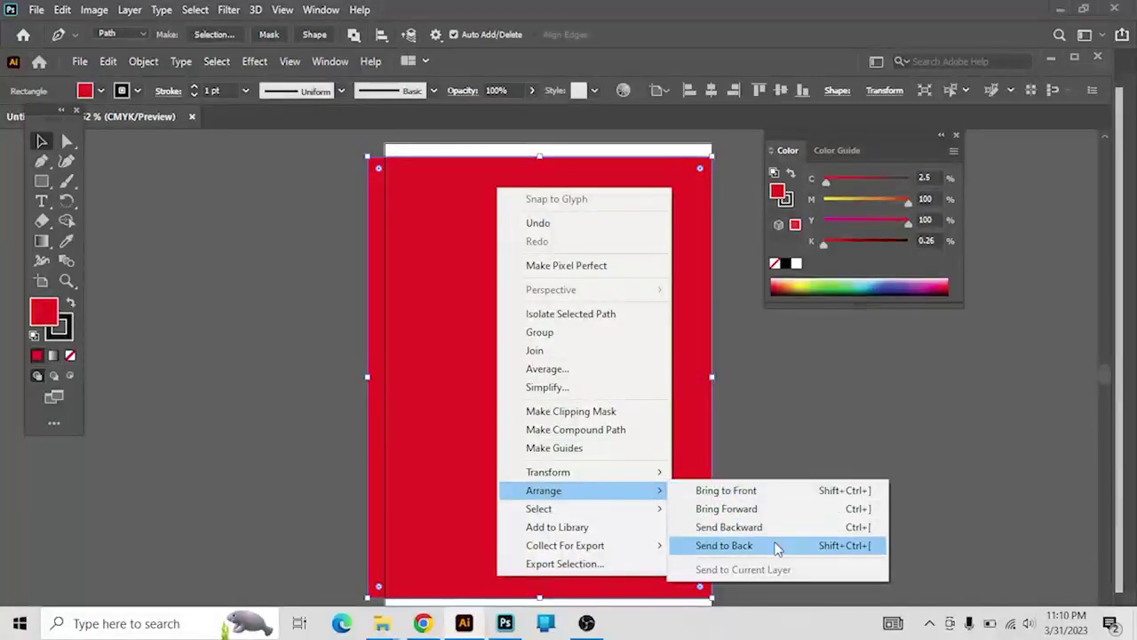
{"action": "mouse_move", "coordinate": [544, 491]}
{"action": "left_click", "coordinate": [774, 543]}
{"action": "left_click", "coordinate": [815, 488]}
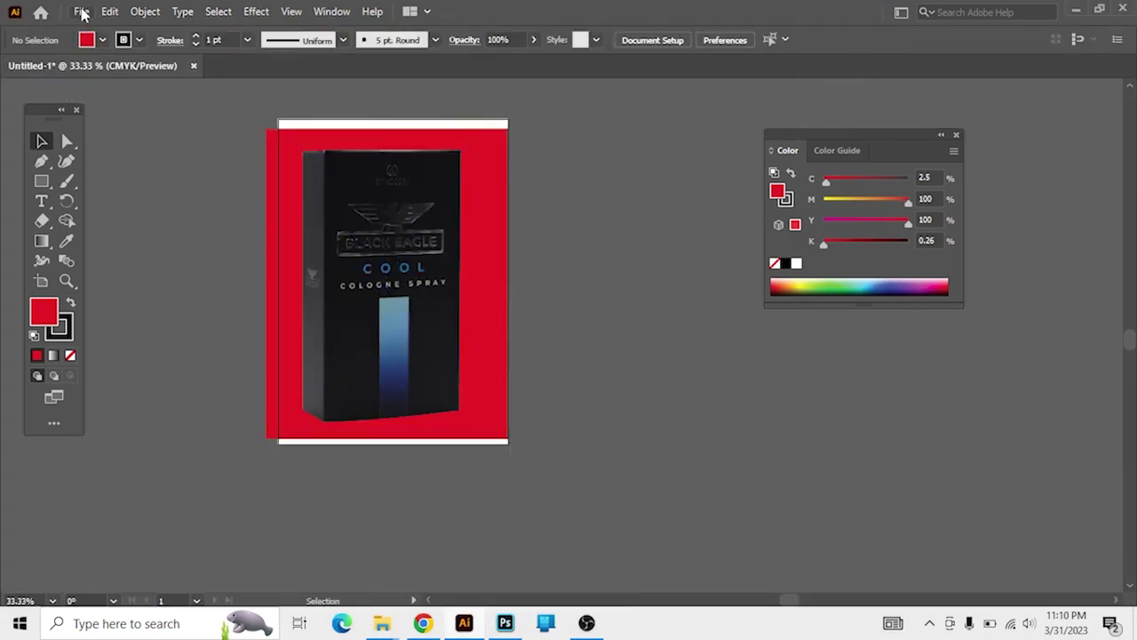
Place Black Knight.psd beside the red rectangle.
{"action": "left_click", "coordinate": [81, 12]}
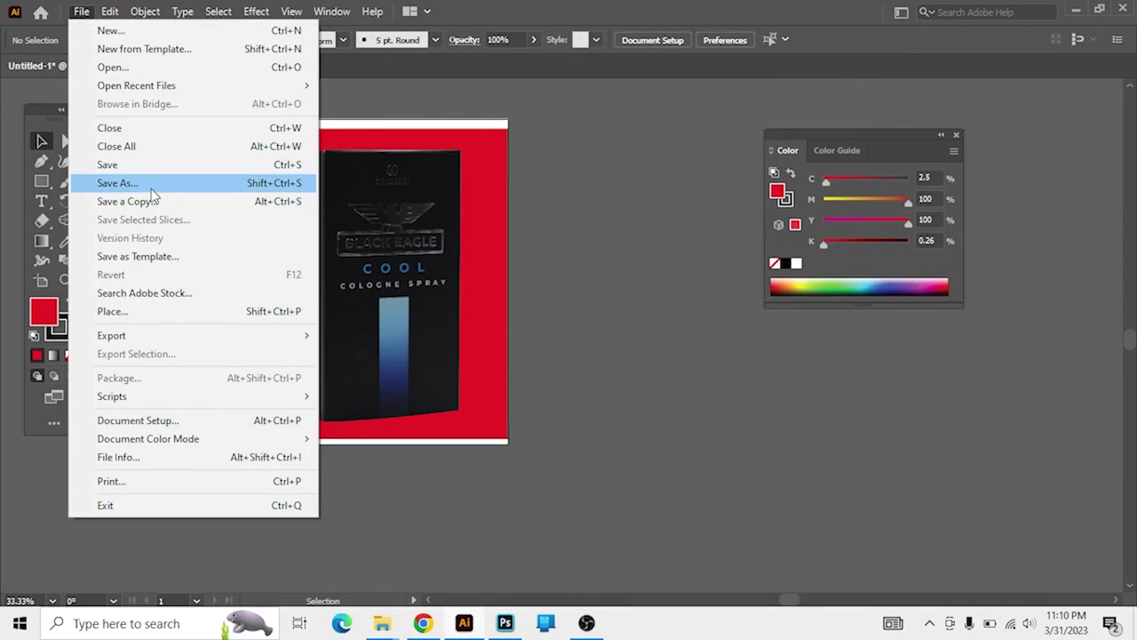
{"action": "left_click", "coordinate": [182, 313]}
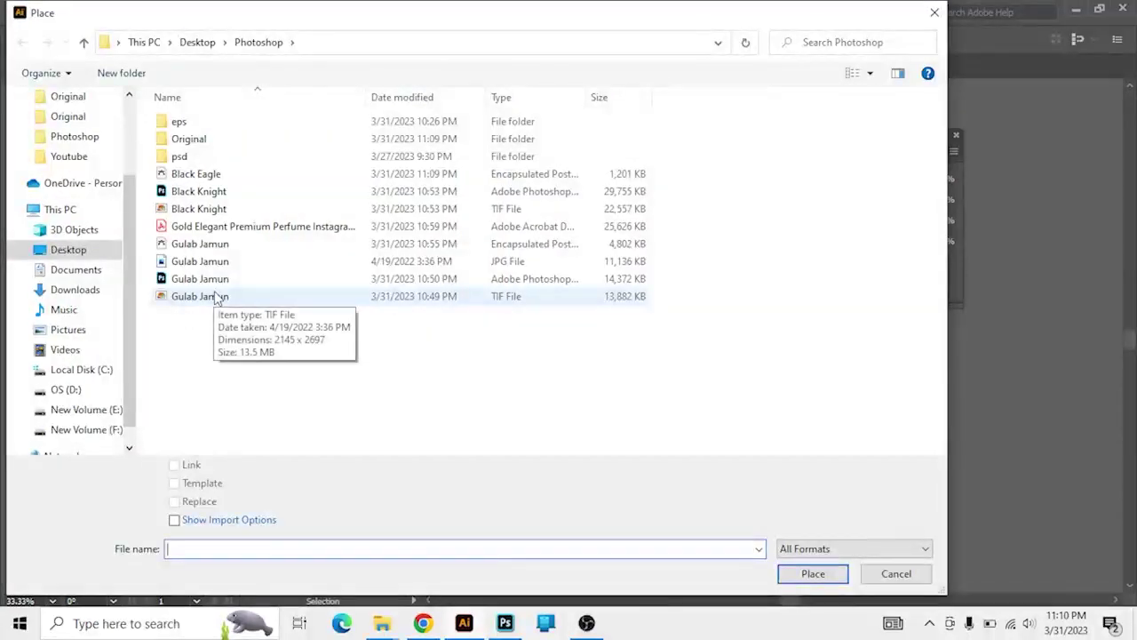
{"action": "double_click", "coordinate": [198, 192]}
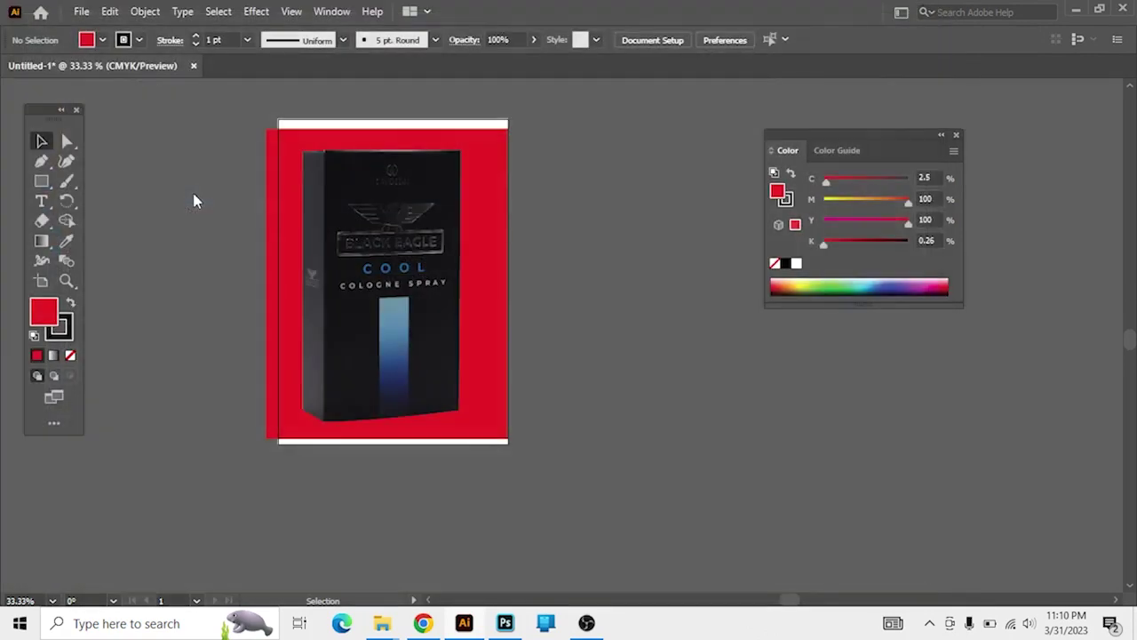
{"action": "left_click", "coordinate": [509, 155]}
{"action": "mouse_move", "coordinate": [616, 253]}
{"action": "left_mouse_down"}
{"action": "mouse_move", "coordinate": [597, 238]}
{"action": "mouse_move", "coordinate": [594, 249]}
{"action": "left_mouse_up"}
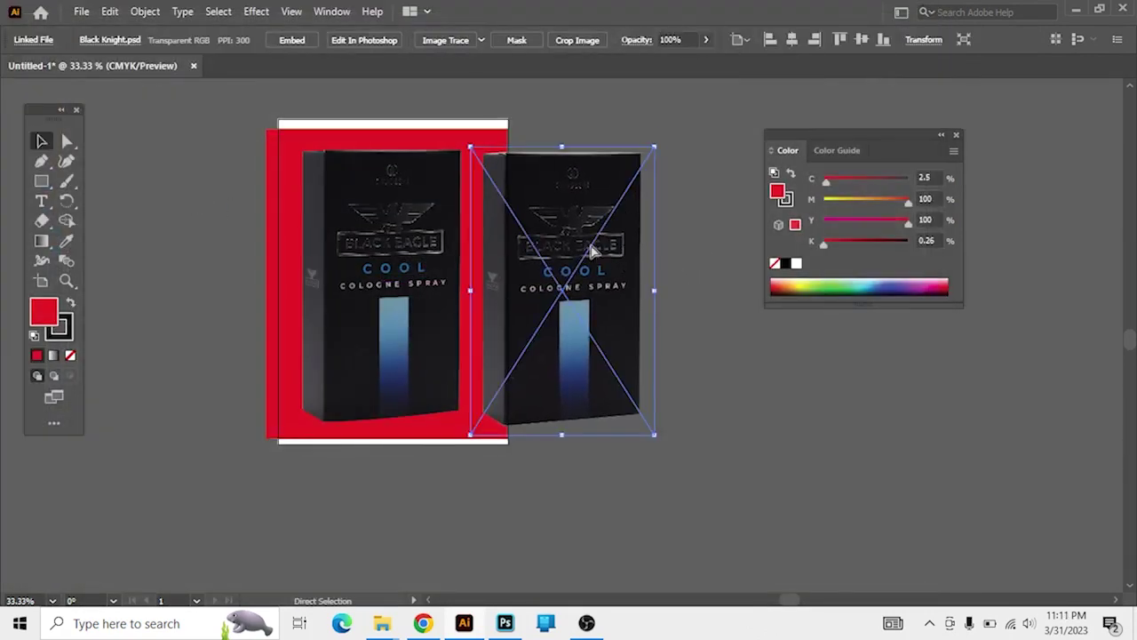
Zoom in to compare both boxes' edges up close, then minimise Illustrator.
{"action": "scroll", "coordinate": [591, 252], "scroll_direction": "up", "scroll_amount": 2}
{"action": "scroll", "coordinate": [591, 251], "scroll_direction": "up", "scroll_amount": 1}
{"action": "scroll", "coordinate": [592, 249], "scroll_direction": "up", "scroll_amount": 1}
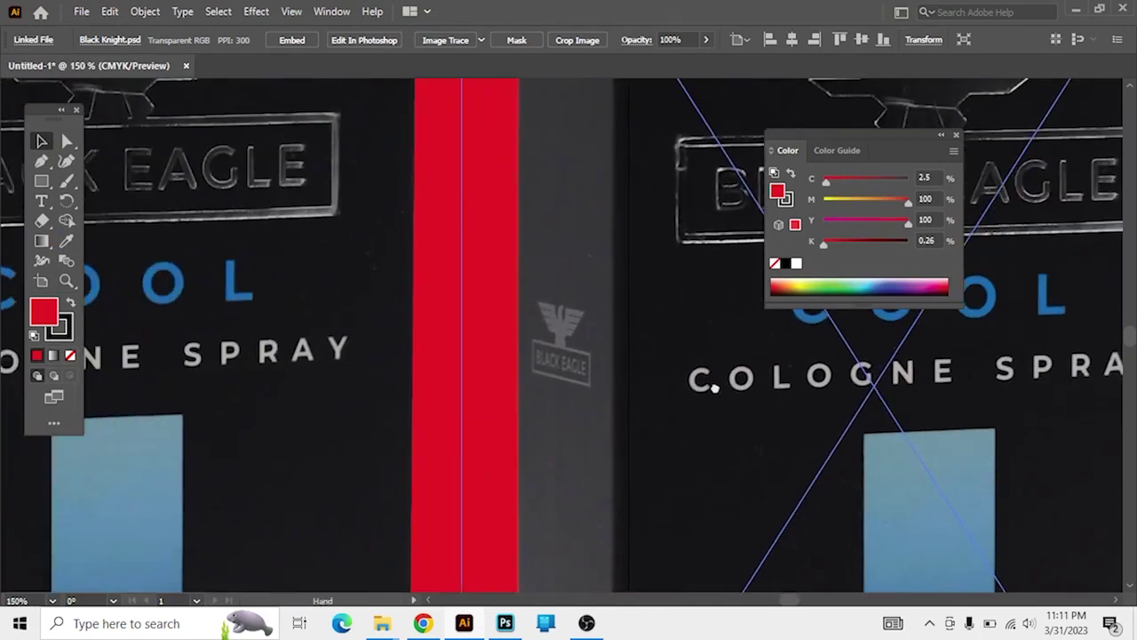
{"action": "mouse_move", "coordinate": [388, 332]}
{"action": "left_mouse_down"}
{"action": "mouse_move", "coordinate": [730, 367]}
{"action": "mouse_move", "coordinate": [451, 317]}
{"action": "left_mouse_up"}
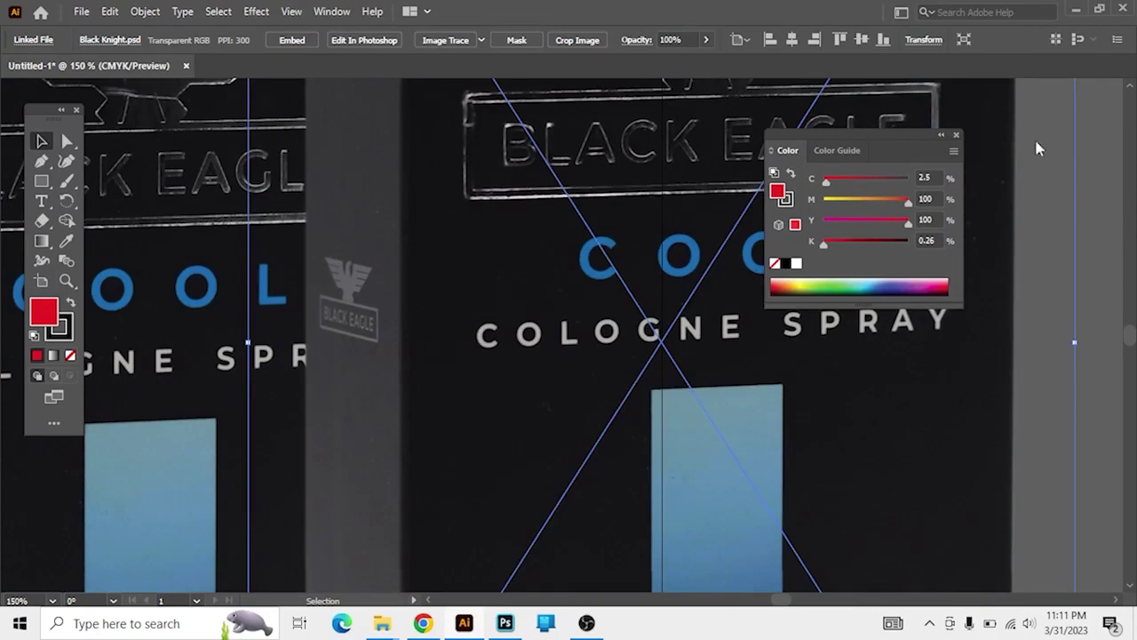
{"action": "left_click", "coordinate": [1076, 11]}
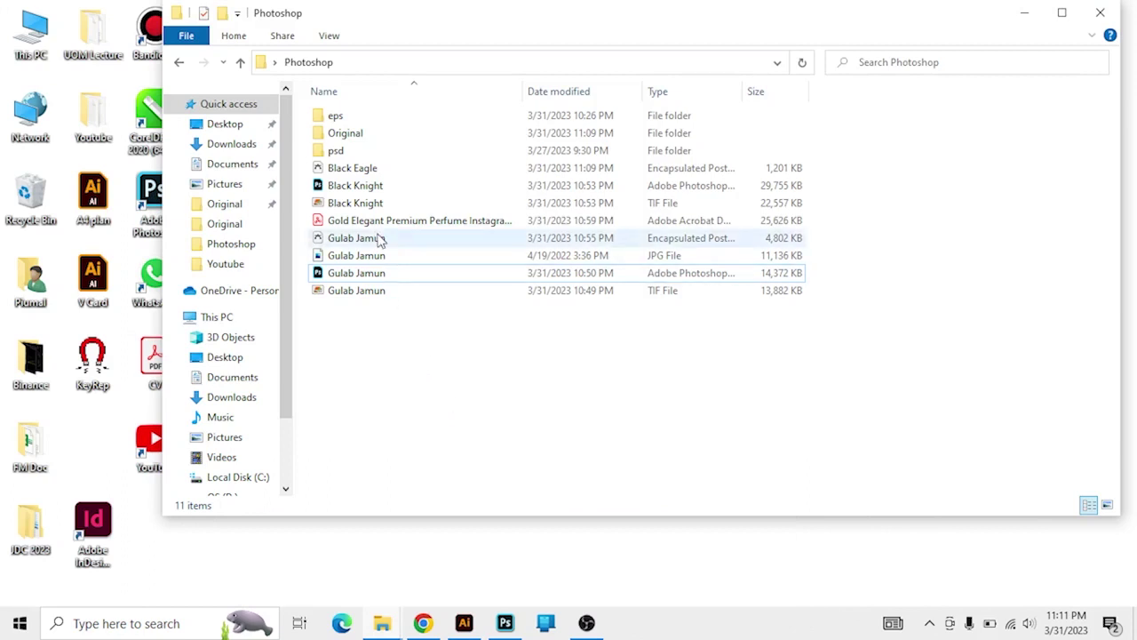
{"action": "left_click", "coordinate": [362, 206]}
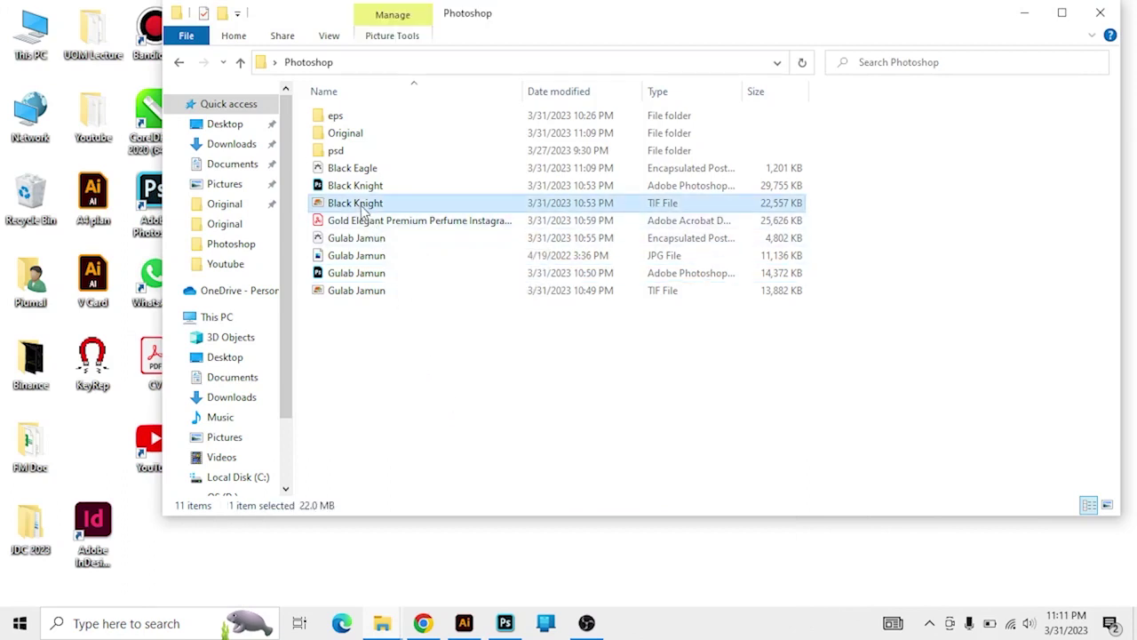
{"action": "left_click", "coordinate": [756, 189]}
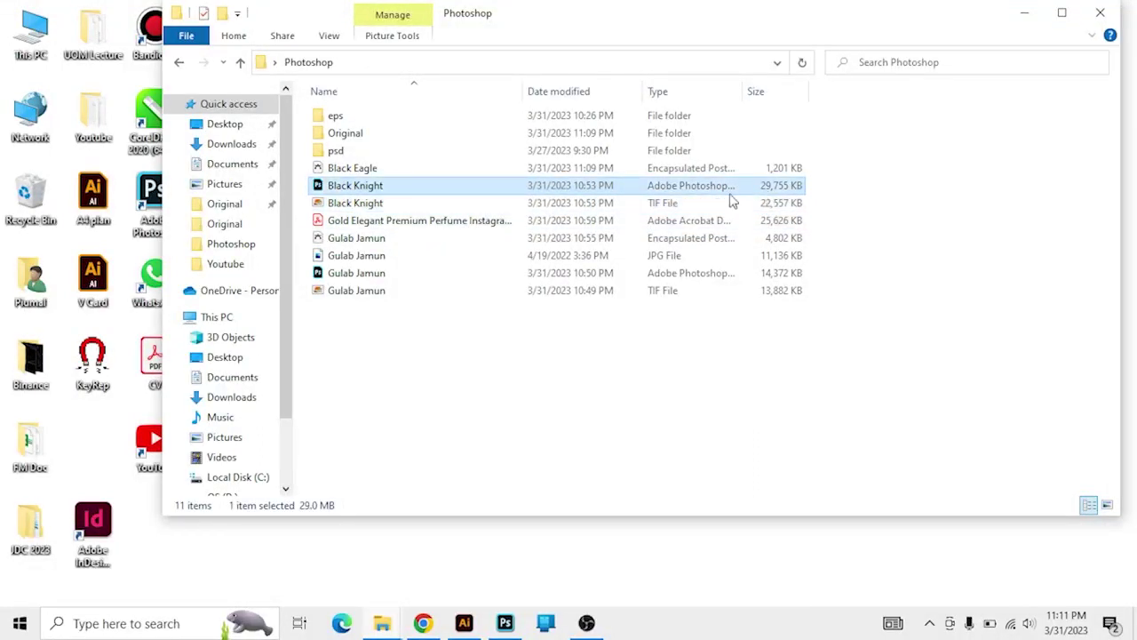
{"action": "left_click", "coordinate": [352, 174]}
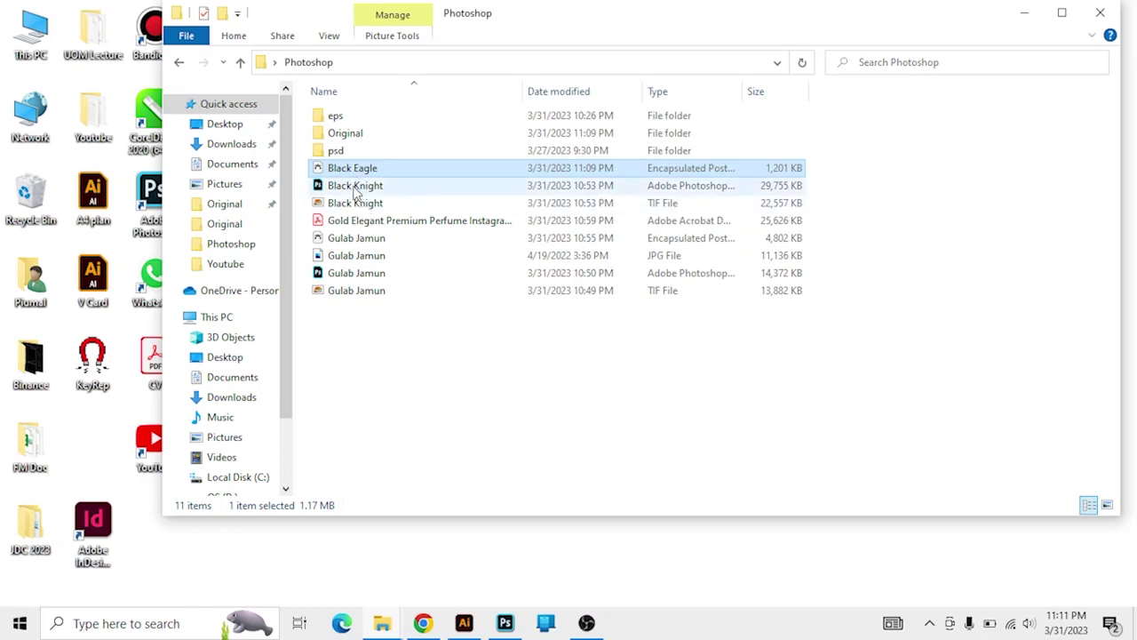
{"action": "left_click", "coordinate": [361, 185]}
{"action": "left_click", "coordinate": [361, 204]}
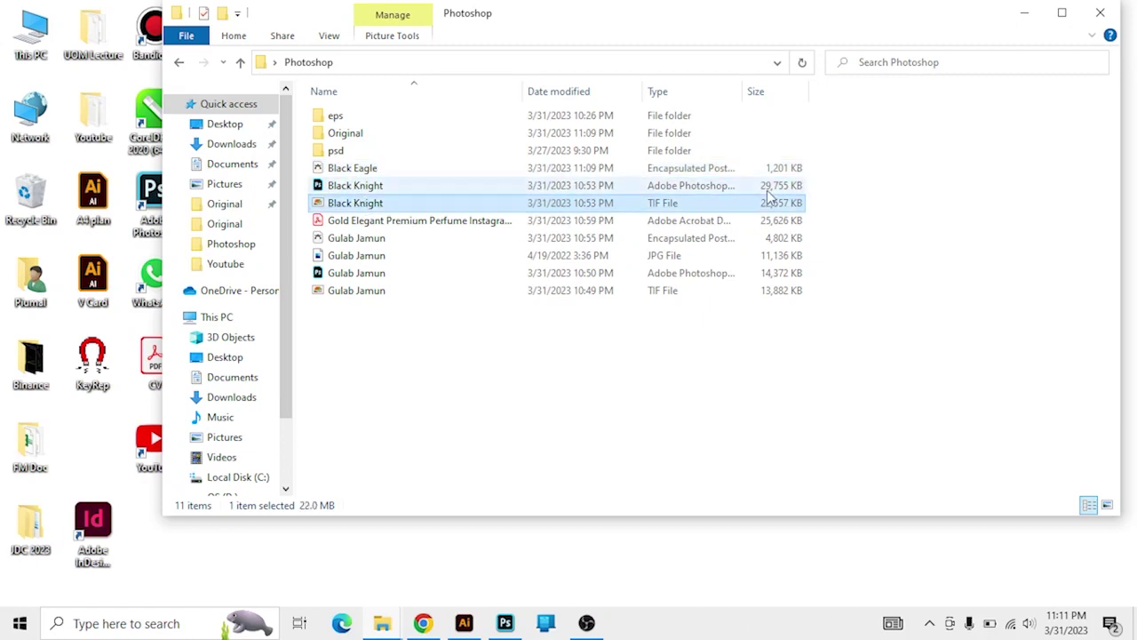
{"action": "left_click", "coordinate": [768, 190]}
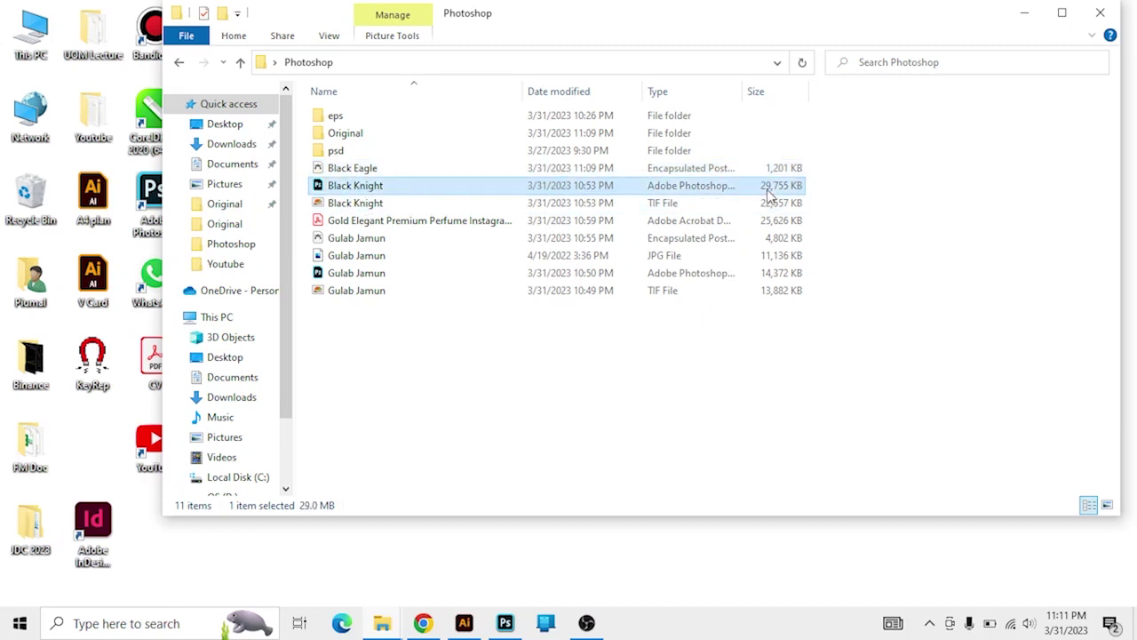
{"action": "left_click", "coordinate": [389, 174]}
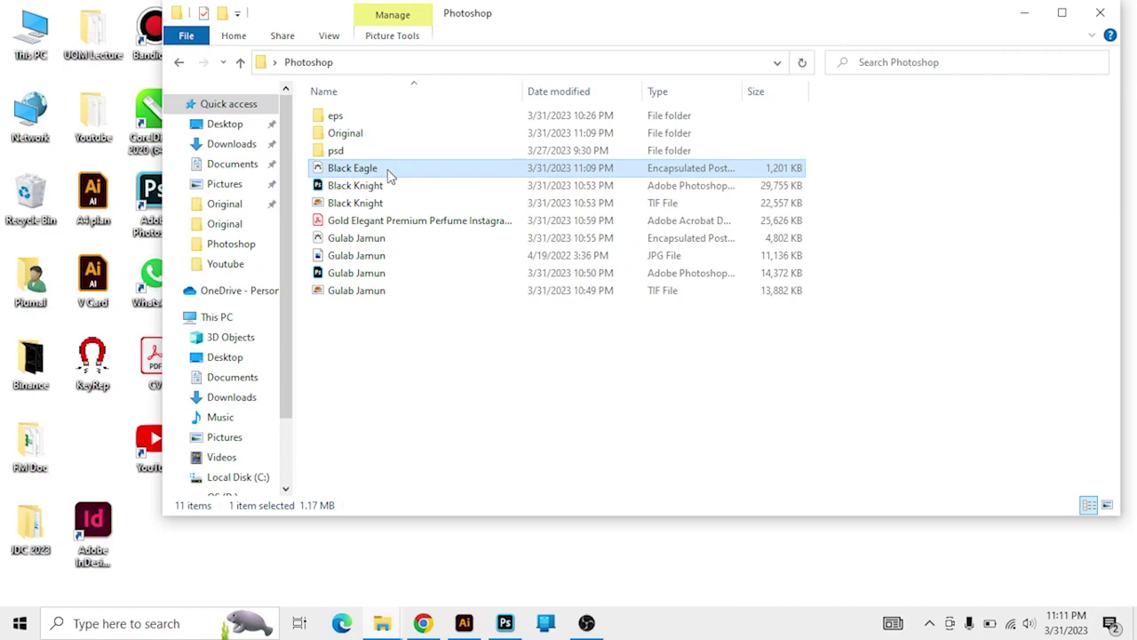
{"action": "left_click", "coordinate": [387, 185]}
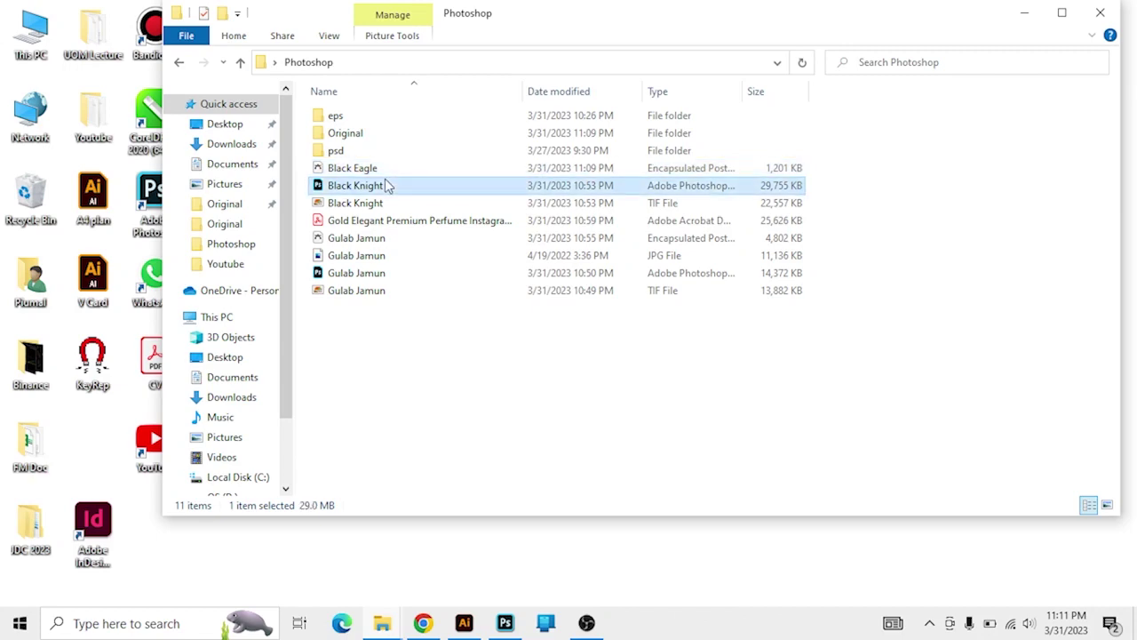
{"action": "left_click", "coordinate": [466, 625]}
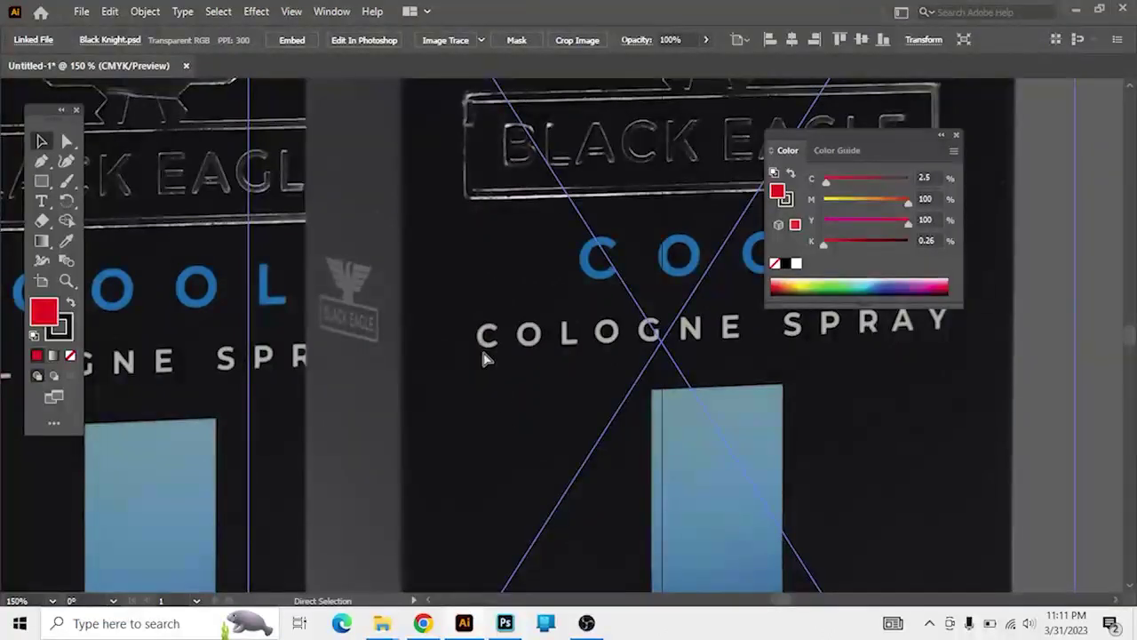
Zoom out to 50% to view both cologne boxes on the red artboard.
{"action": "key", "text": "ctrl+minus"}
{"action": "key", "text": "ctrl+minus"}
{"action": "key", "text": "ctrl+minus"}
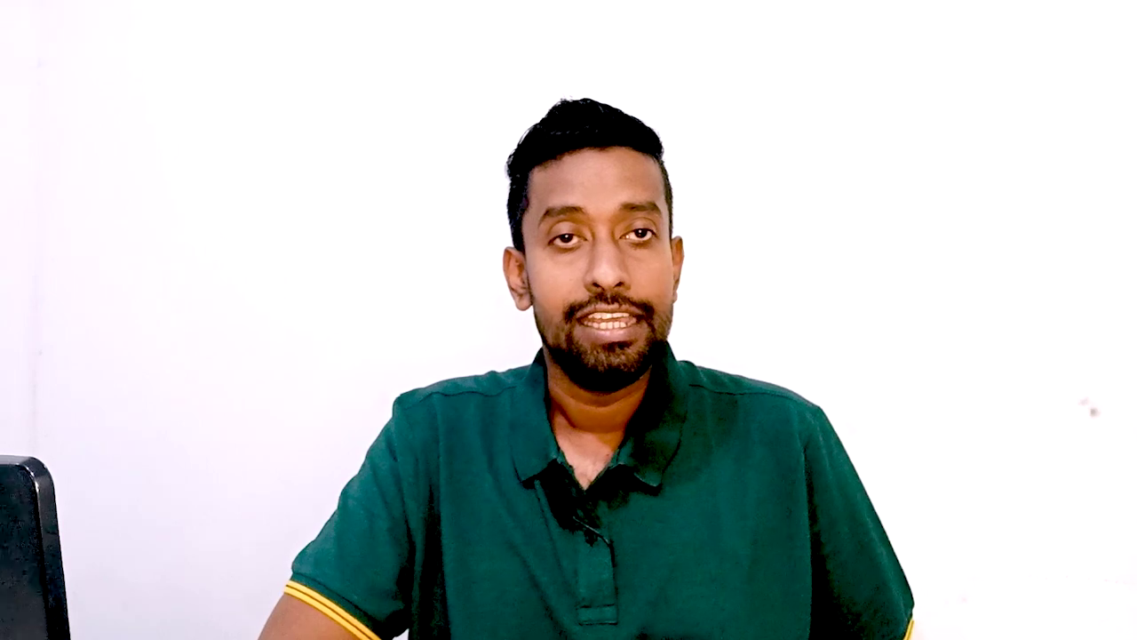